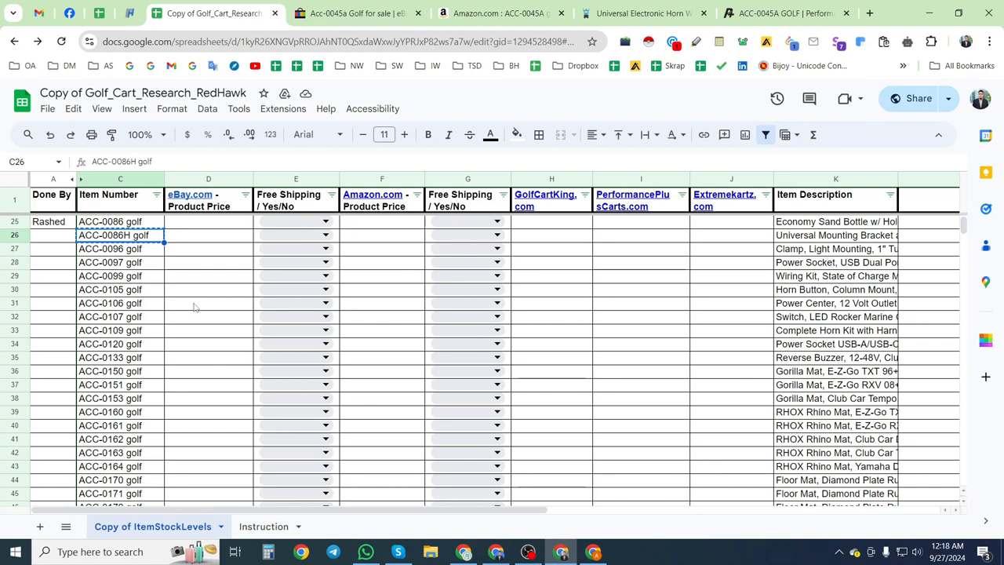
- Go to the ACC-0057 golf row, then review the store column headers from eBay.com through Extremekartz.com
scroll(154, 330, "up", 3)
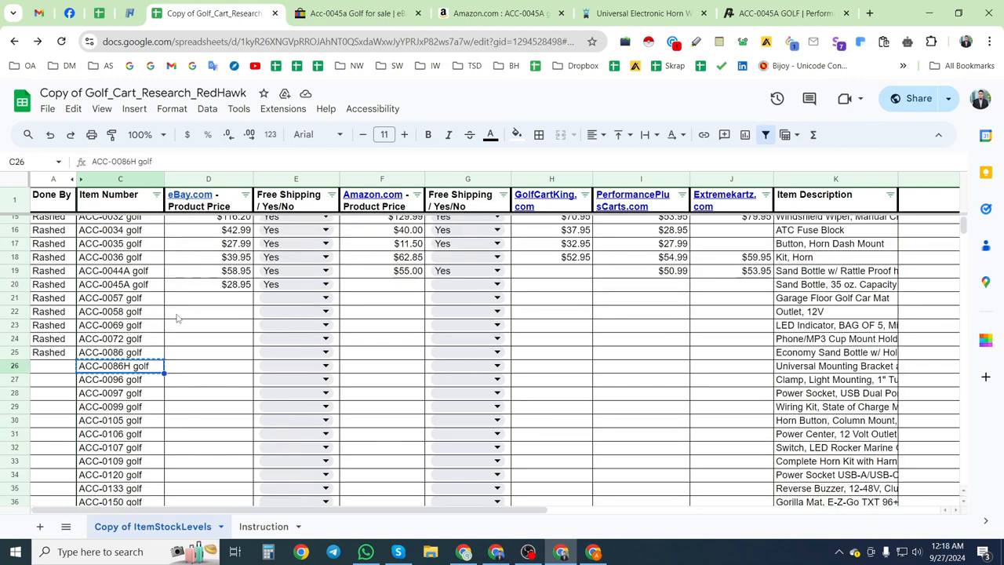
left_click(133, 302)
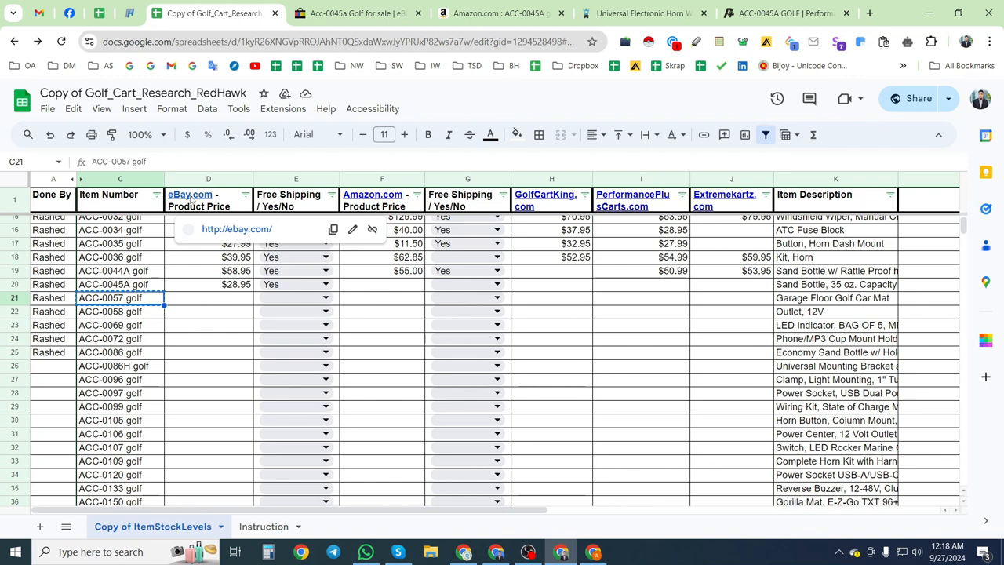
left_click(192, 200)
key("Right")
key("Right")
key("Right")
key("Right")
key("Right")
key("Right")
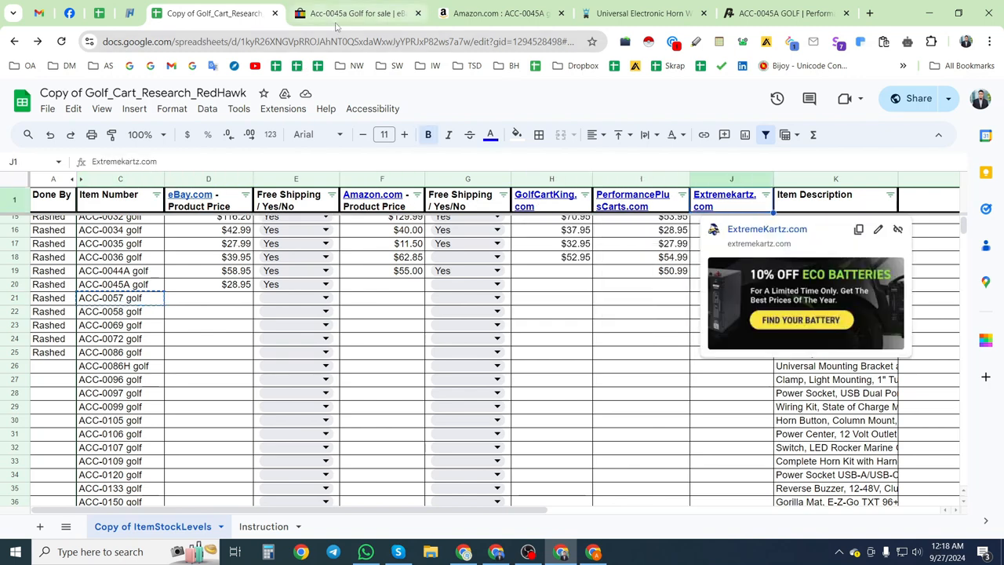
- Look through the open eBay, Amazon, horn product and Performance Plus Carts pages and return to the research spreadsheet
left_click(356, 13)
left_click(535, 13)
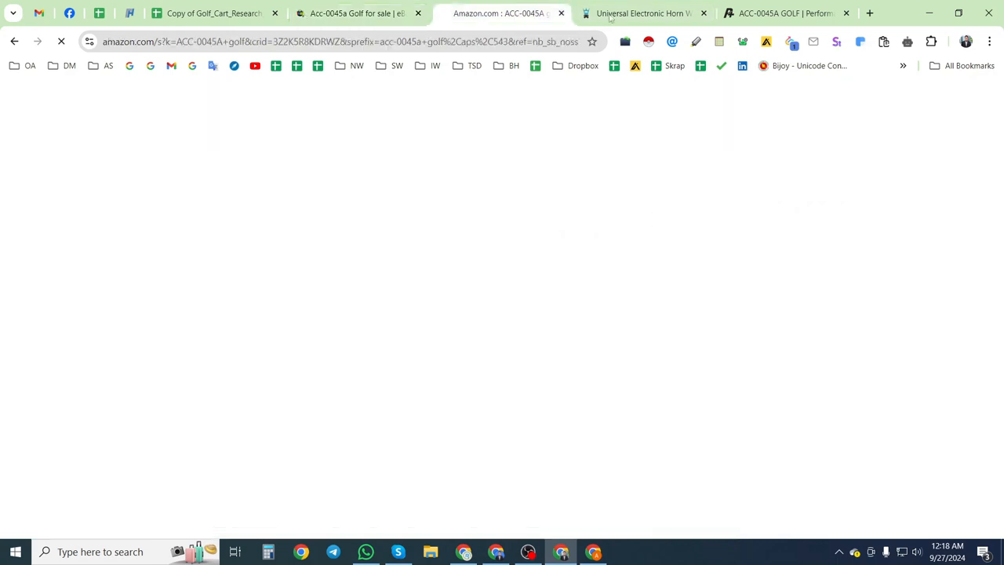
left_click(643, 13)
left_click(784, 13)
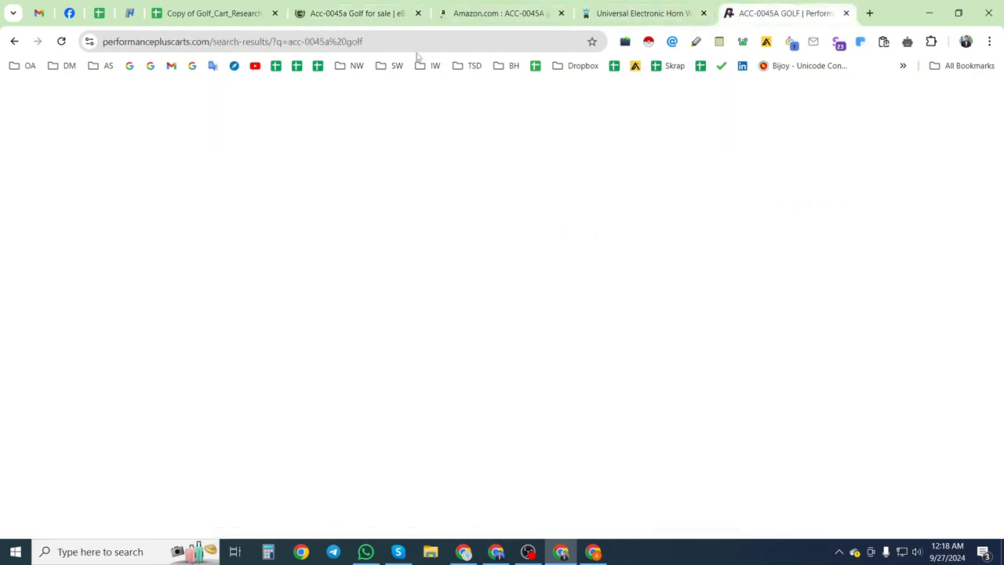
left_click(213, 13)
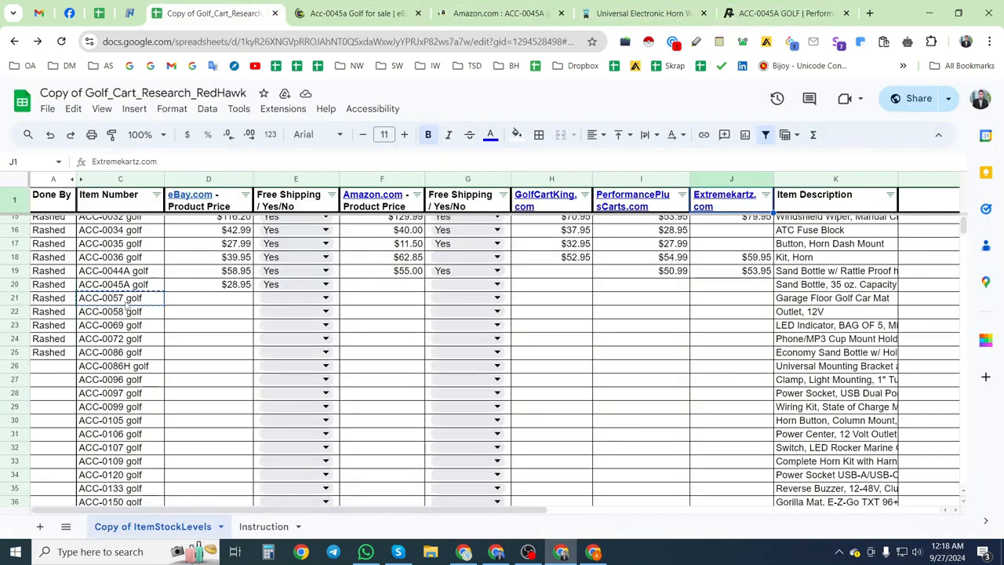
- Copy the item number ACC-0057 golf from the spreadsheet and select the existing search text on eBay
left_click(124, 298)
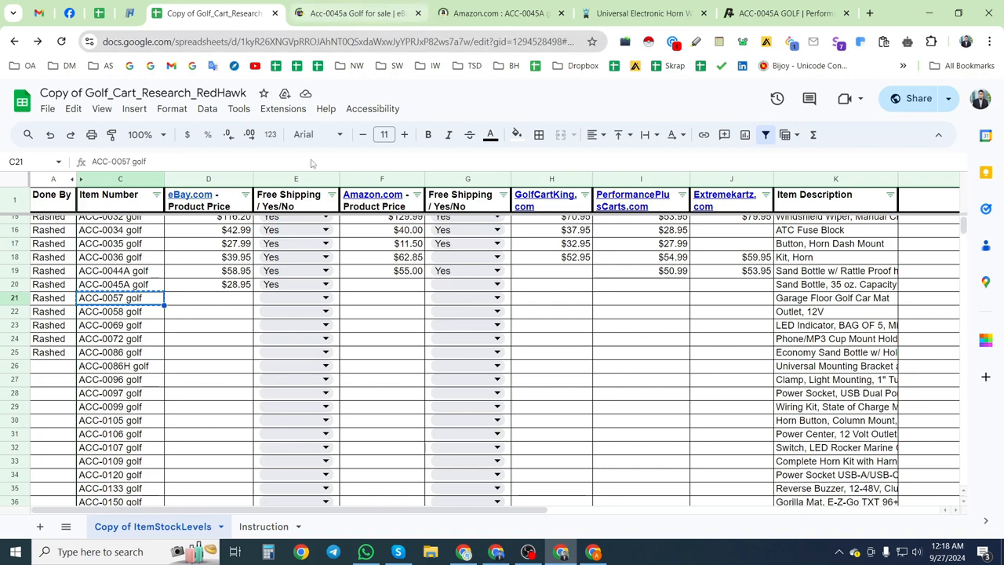
key("ctrl+Tab")
key("ctrl+a")
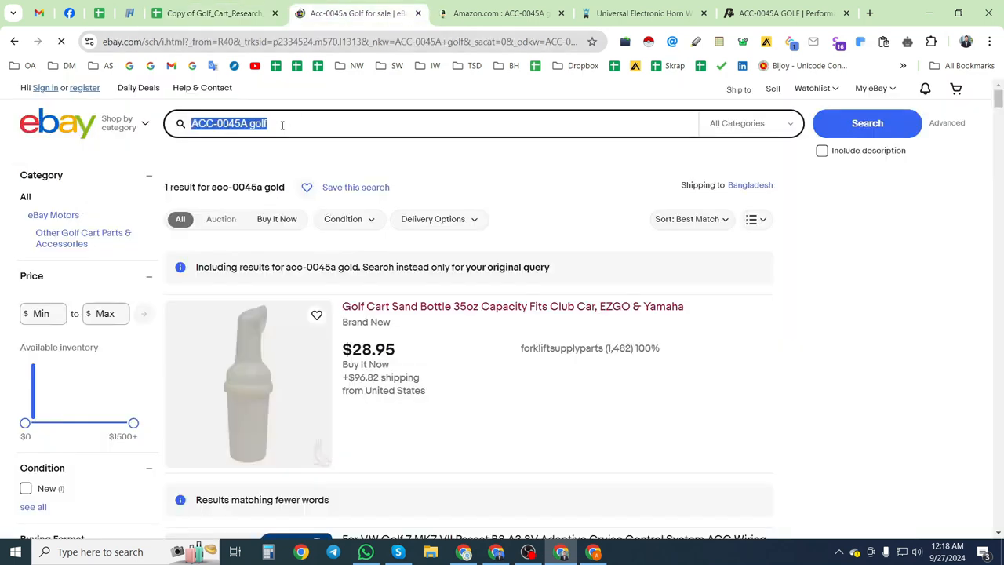
- View the spreadsheet's Instruction sheet with the Your Parts Heroes link and return to the Copy of ItemStockLevels sheet
left_click(212, 13)
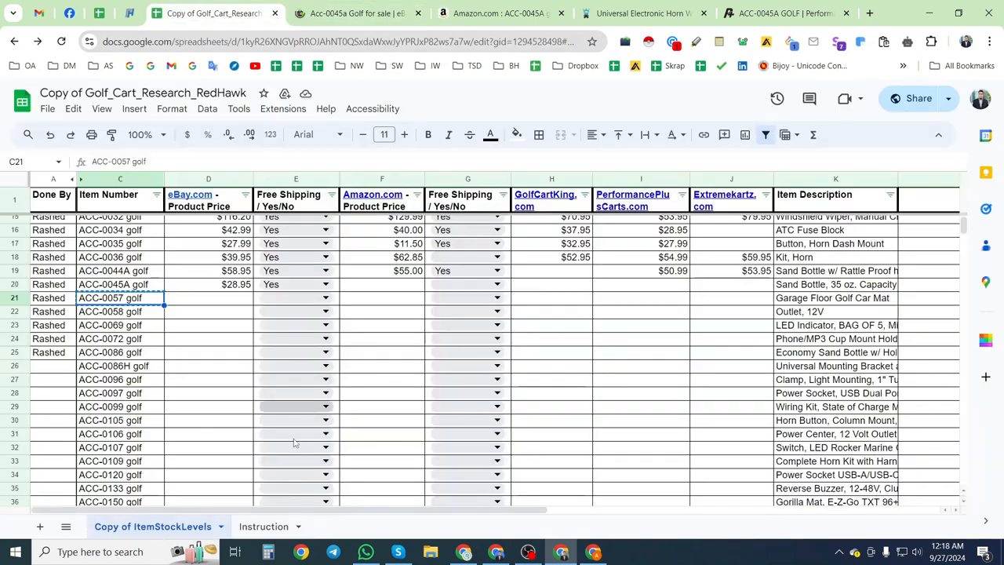
left_click(262, 528)
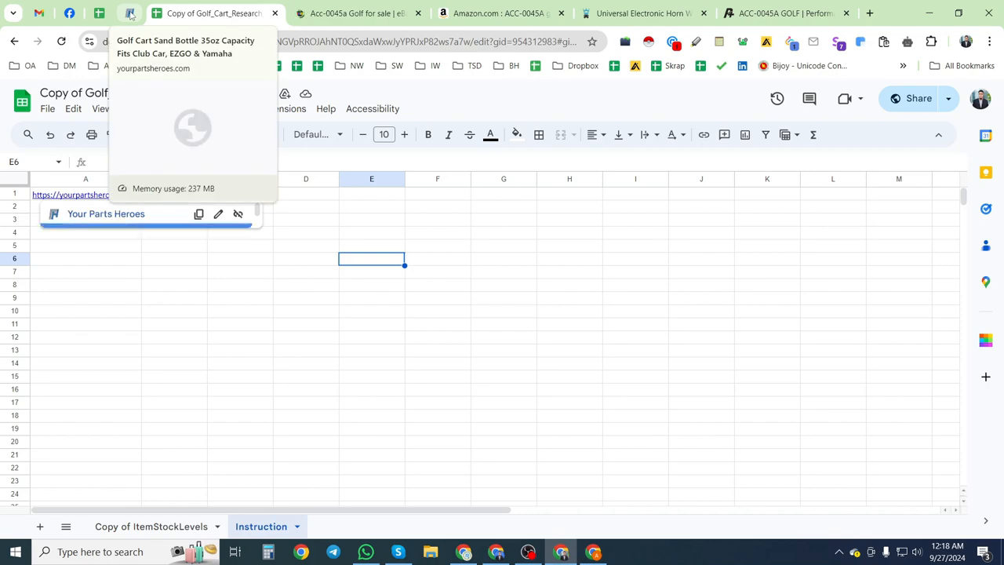
left_click(157, 526)
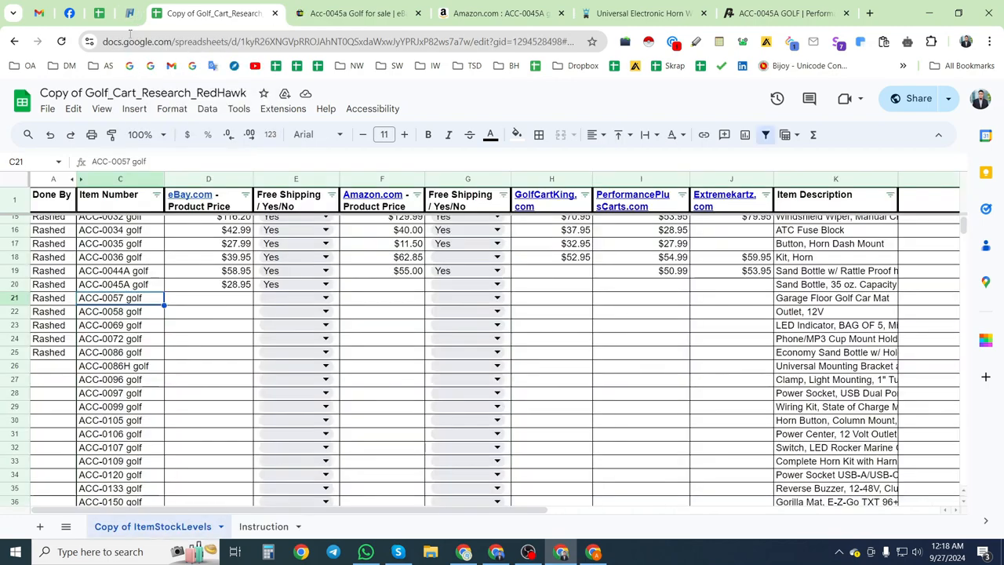
- Search Your Parts Heroes for ACC-0057 golf and review the Golf Cart Garage Floor Mat product page
left_click(131, 14)
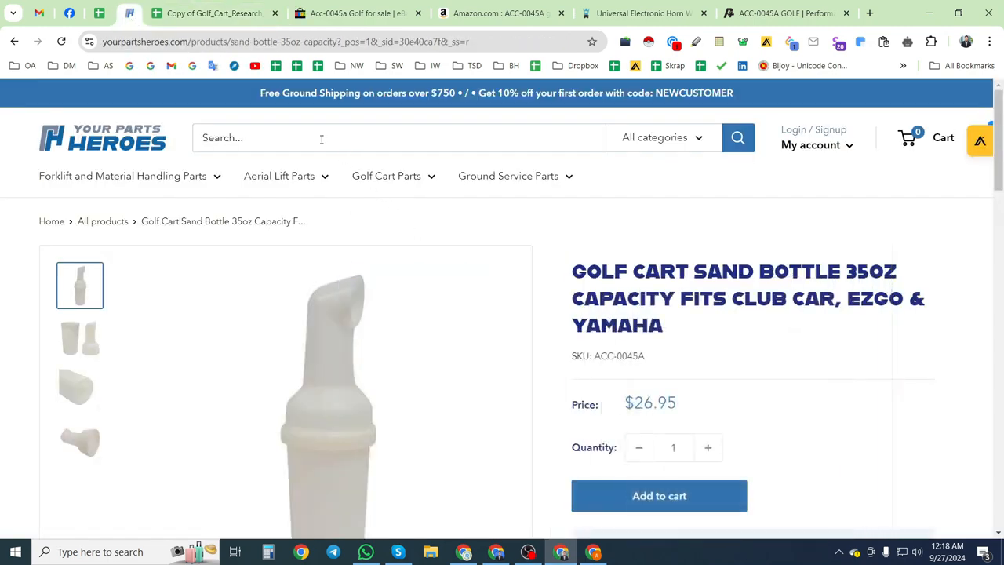
key("ctrl+v")
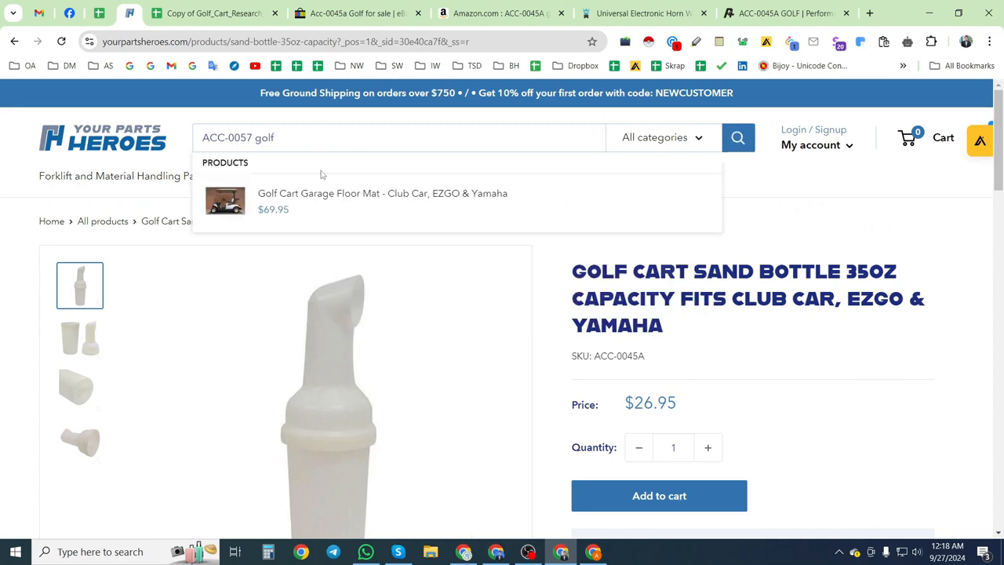
left_click(348, 215)
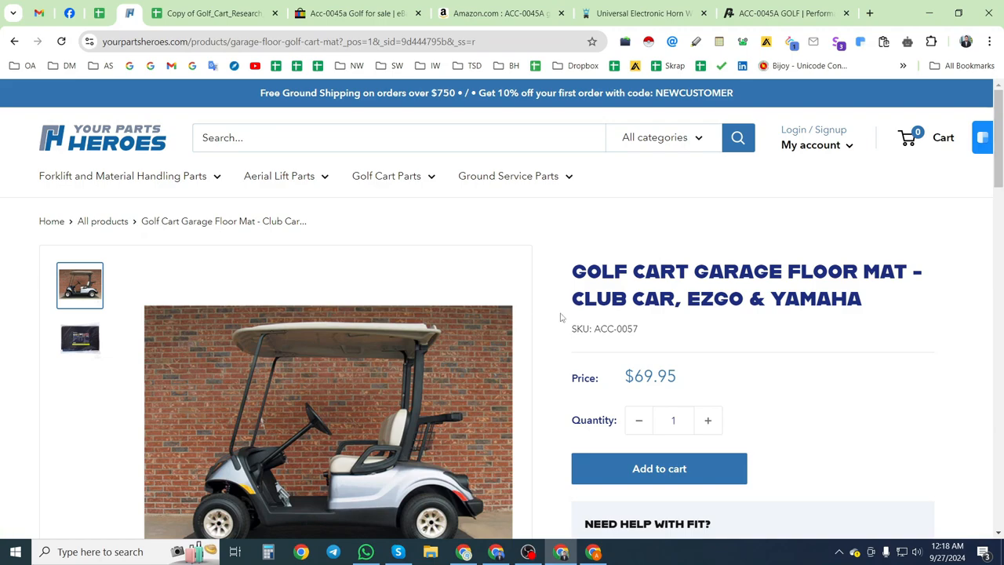
scroll(538, 317, "down", 2)
scroll(538, 317, "up", 2)
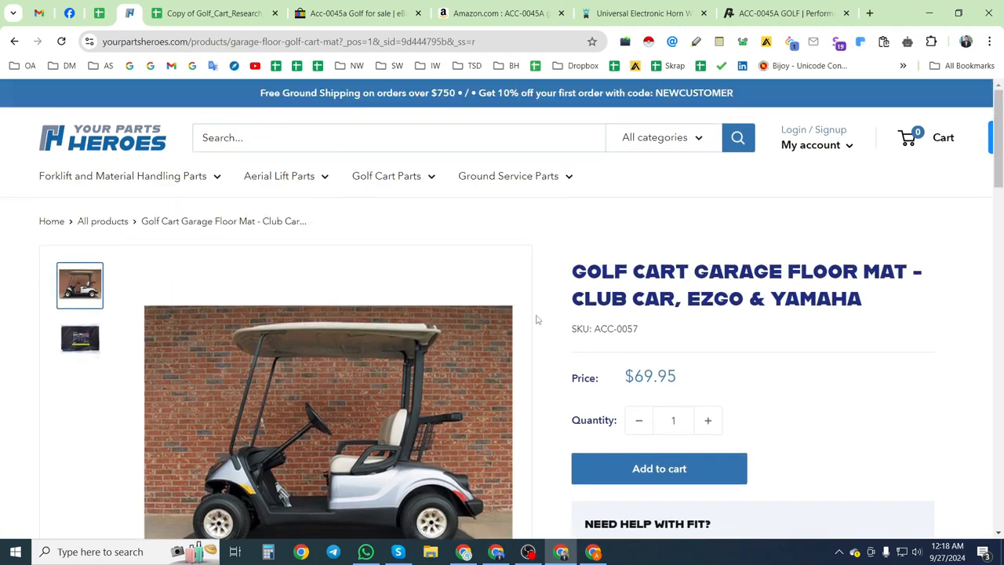
scroll(494, 361, "down", 1)
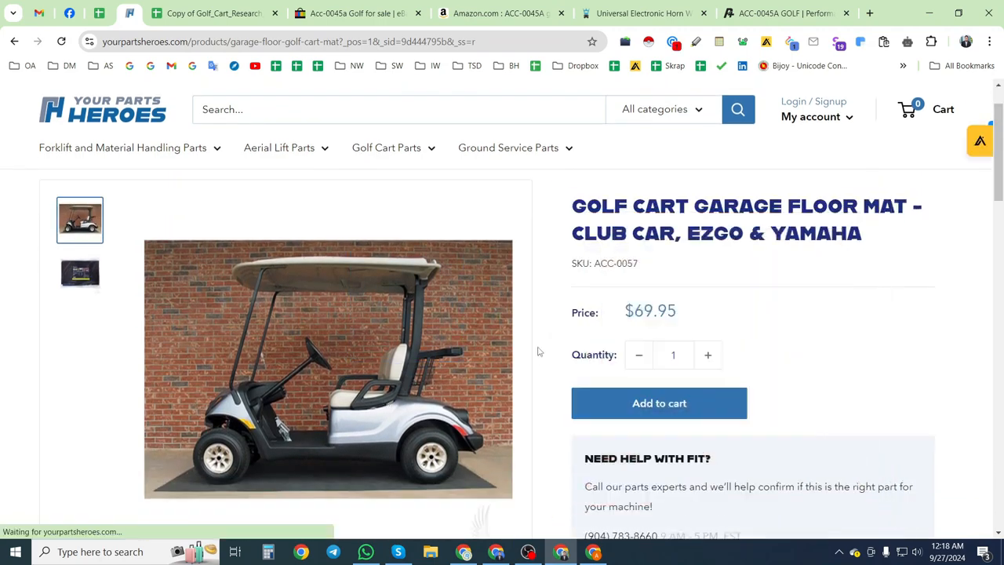
scroll(538, 347, "up", 1)
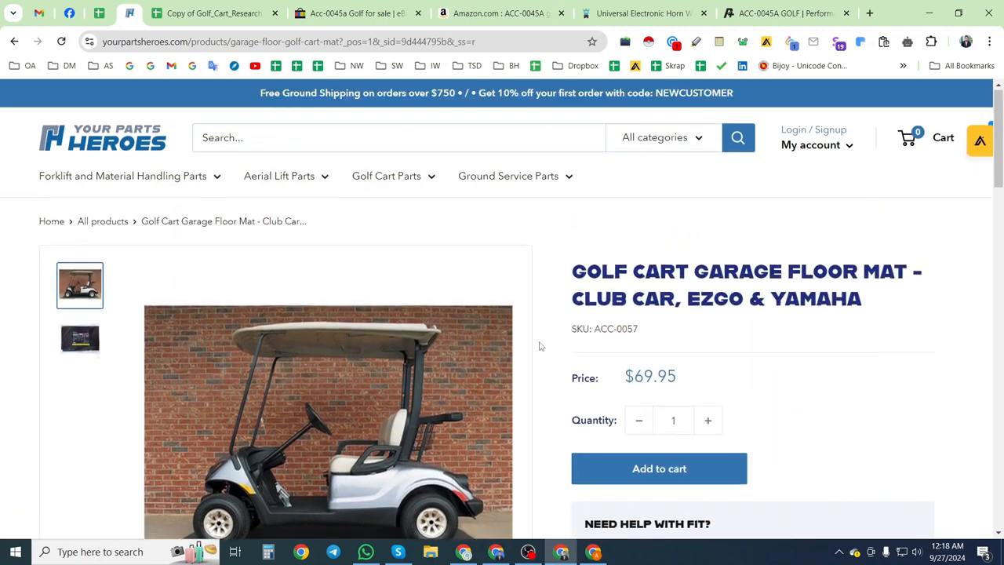
- Search eBay for ACC-0057 golf and compare the listed floor mats with the Your Parts Heroes product
left_click(338, 15)
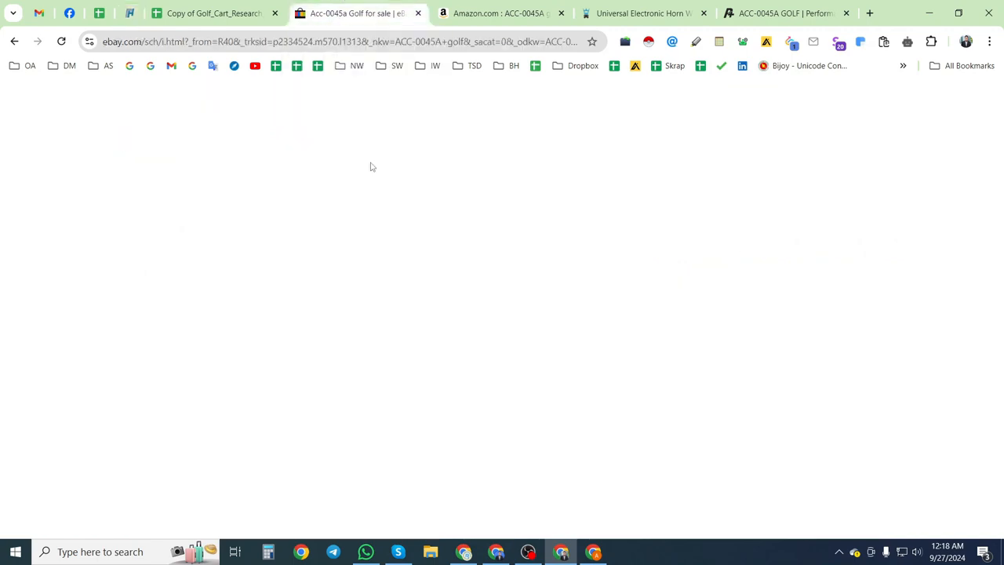
left_click(130, 13)
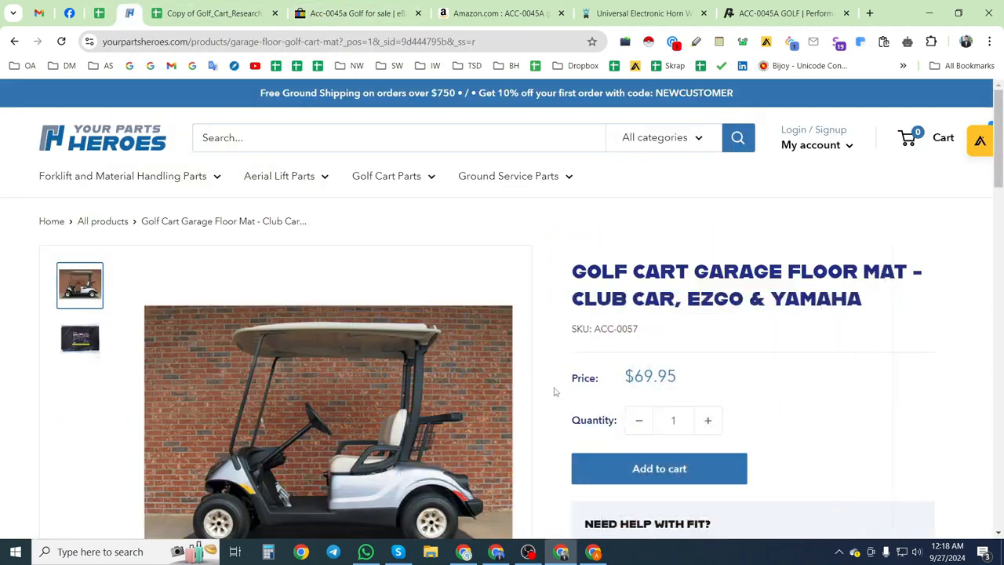
left_click(361, 13)
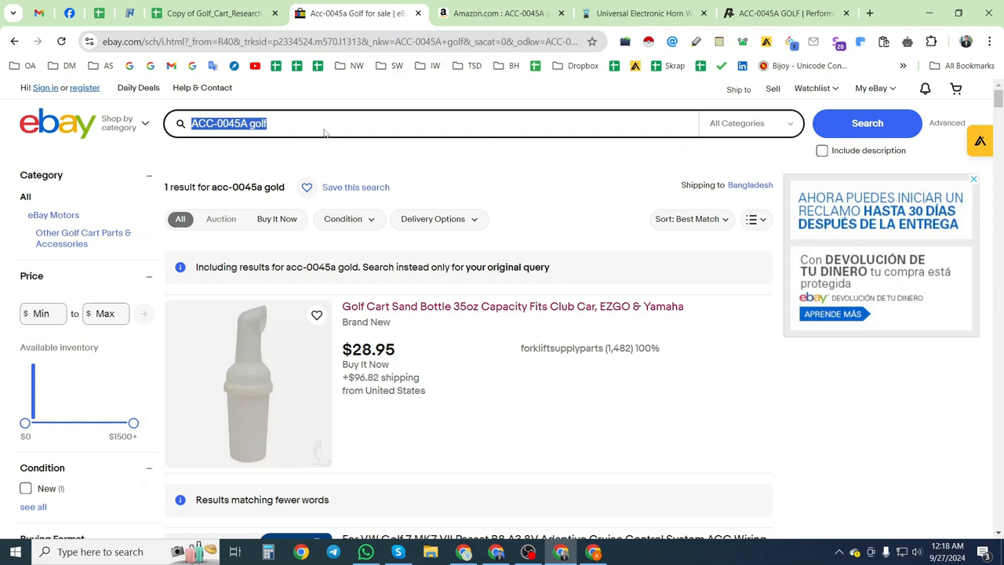
type("ACC-0057 golf")
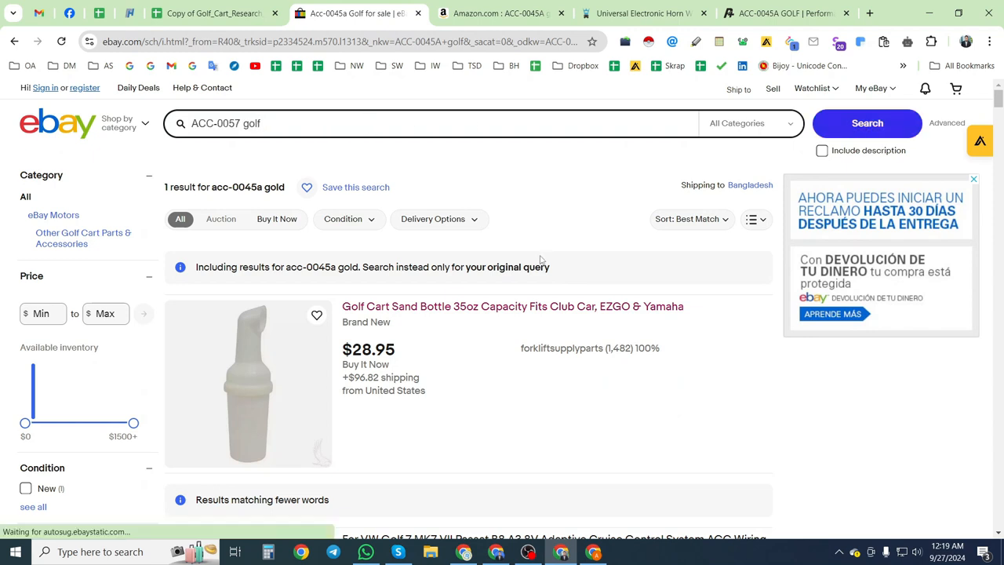
key("Return")
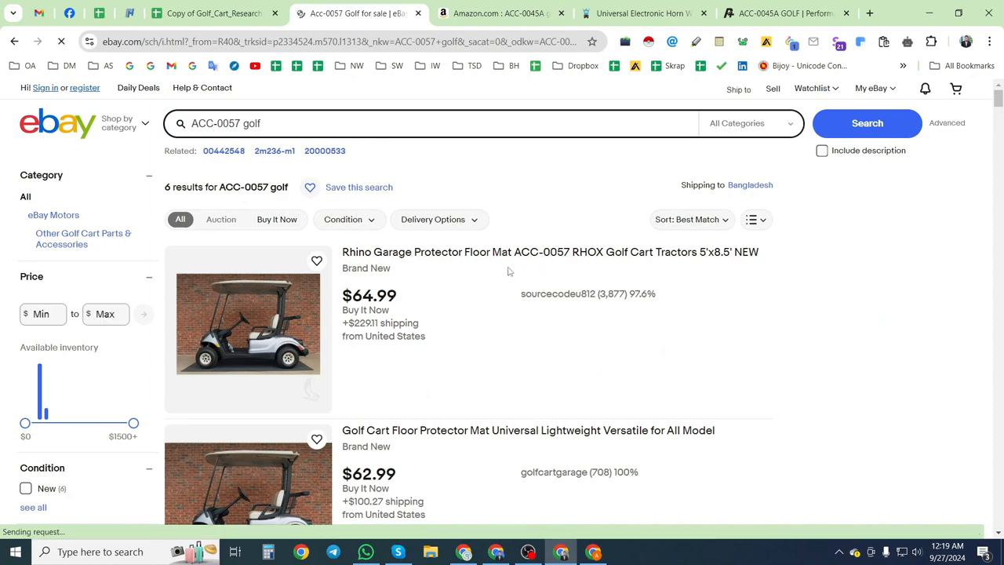
scroll(508, 272, "down", 3)
scroll(491, 272, "up", 3)
scroll(443, 314, "down", 6)
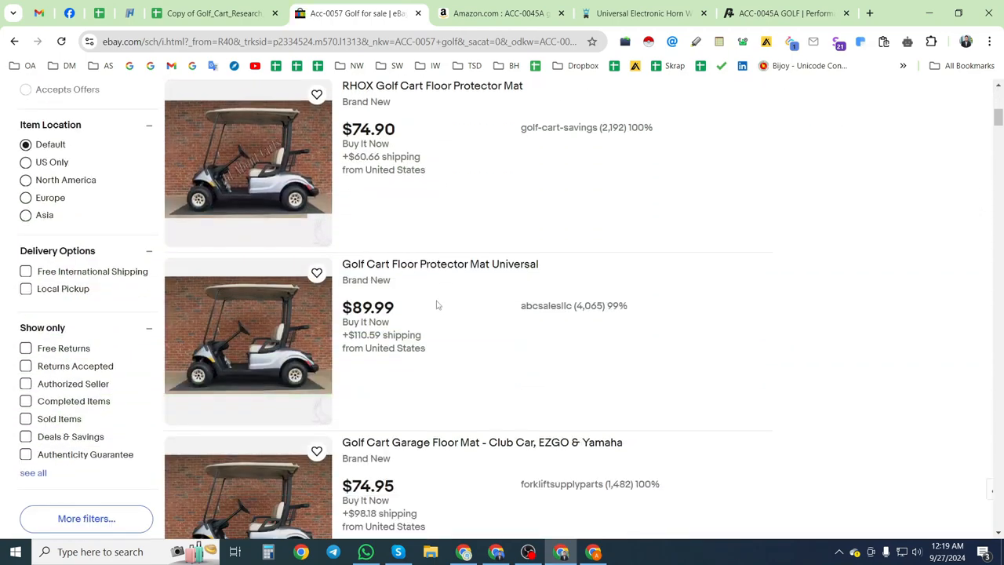
scroll(436, 304, "up", 6)
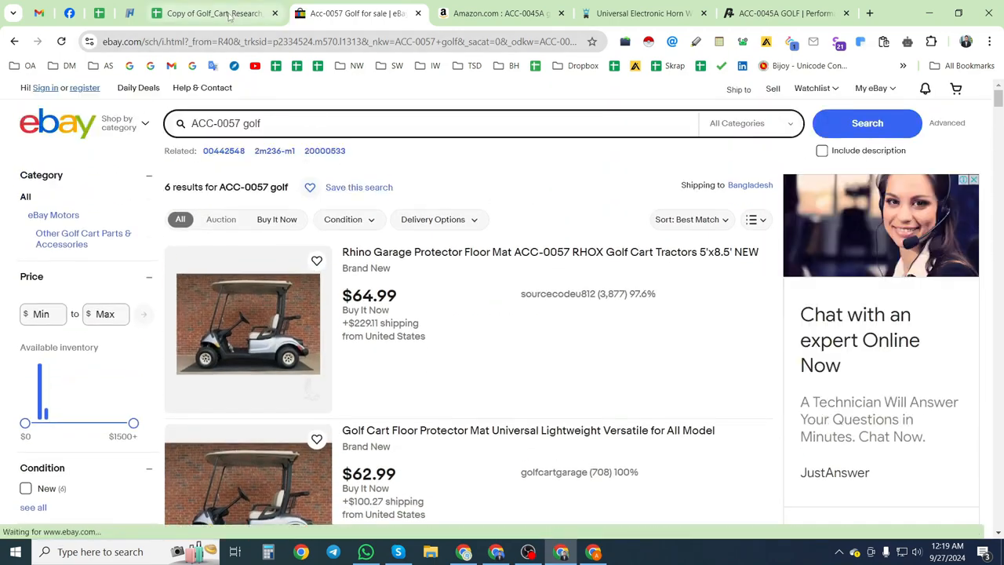
- Copy the description text "Garage Floor Golf Car Mat" from the ACC-0057 golf row of the spreadsheet
left_click(228, 14)
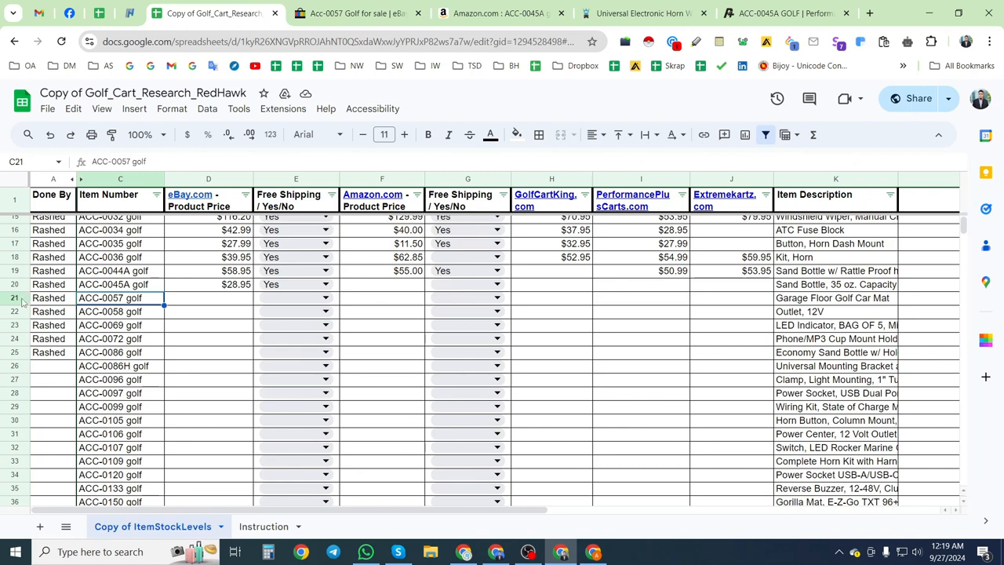
key("shift+space")
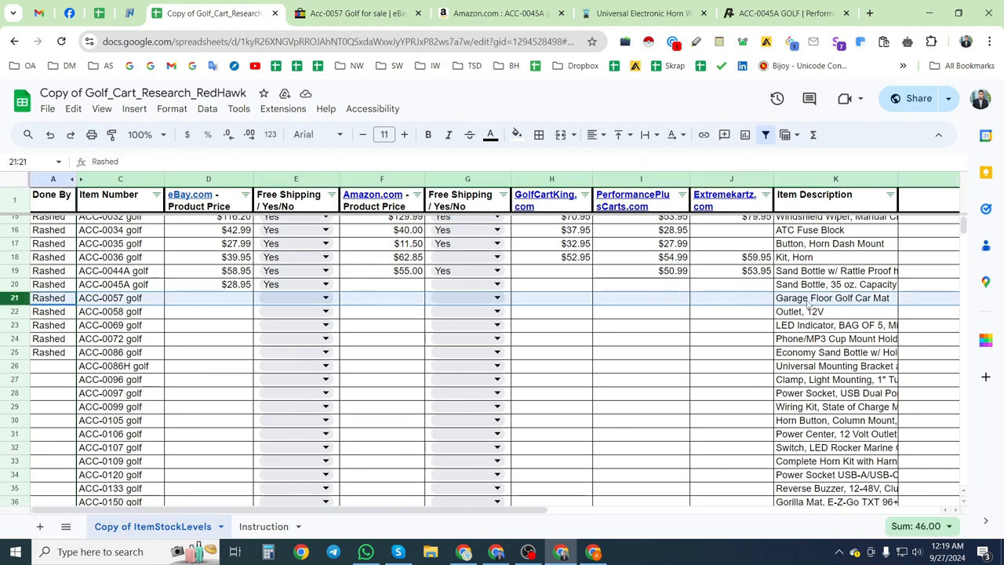
triple_click(808, 302)
key("ctrl+c")
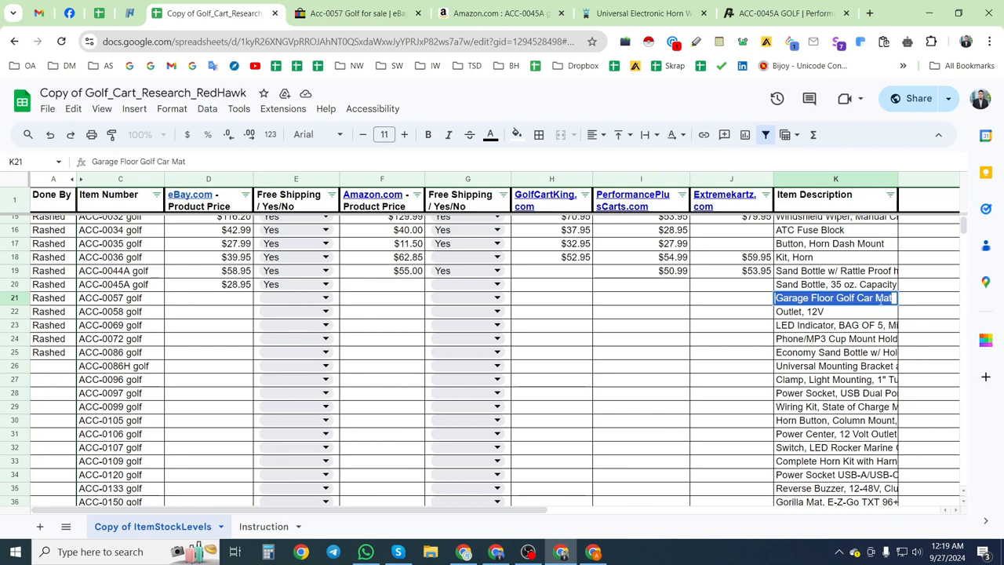
- Find the text "Garage Floor Golf Car Mat" within the eBay results page, then close the page search
left_click(358, 14)
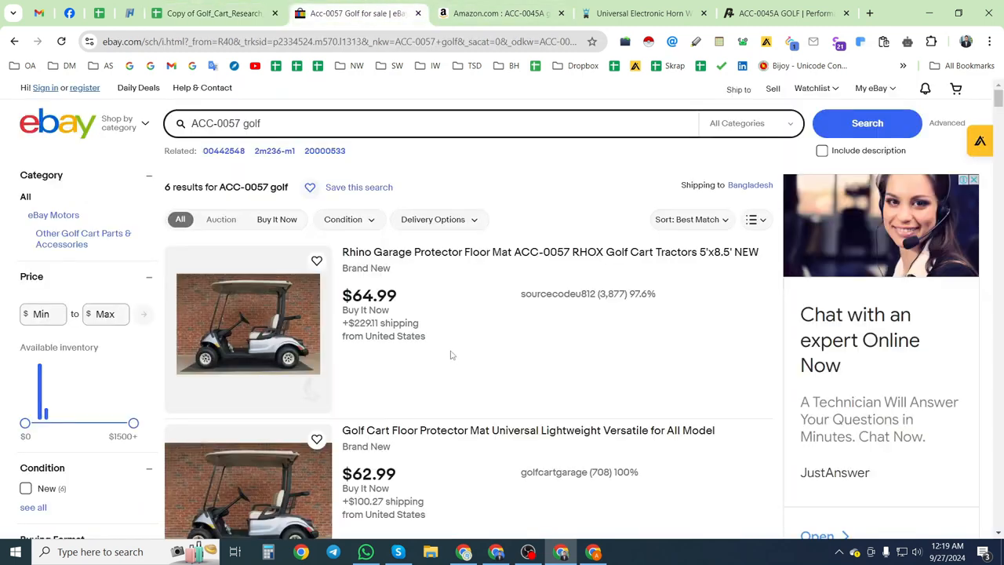
key("ctrl+f")
key("ctrl+v")
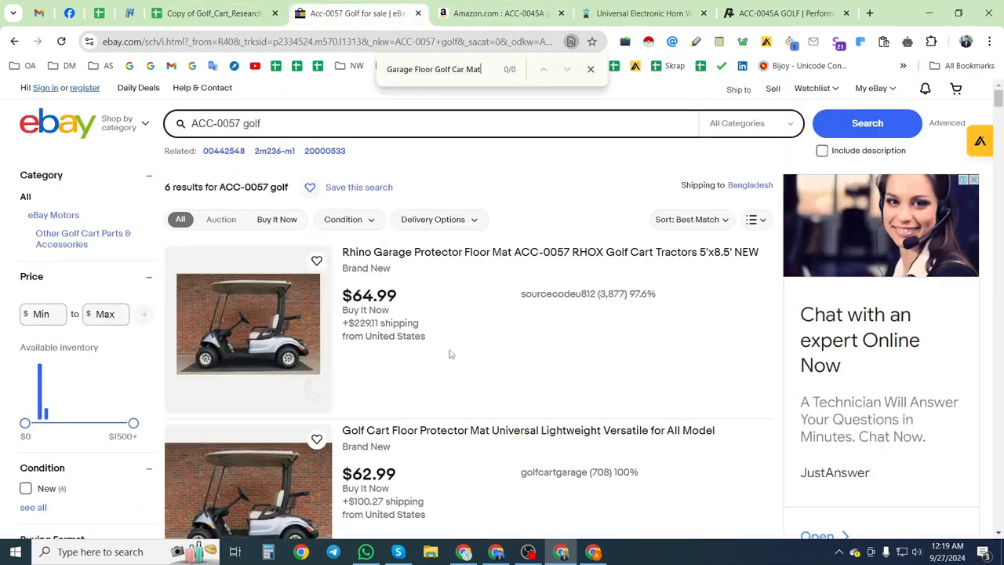
left_click(591, 70)
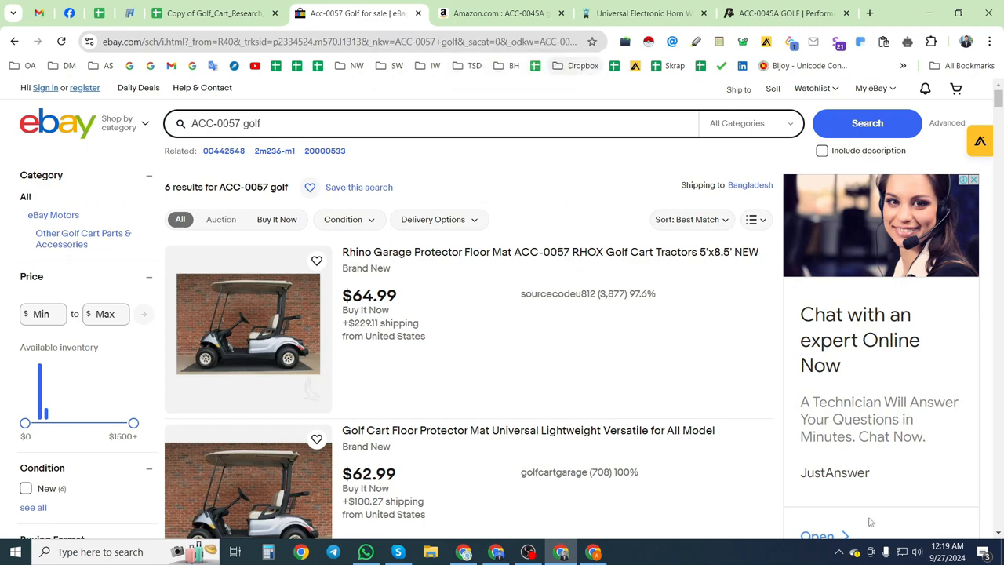
- Set the computer's speaker volume to 80
left_click(916, 551)
scroll(897, 524, "up", 13)
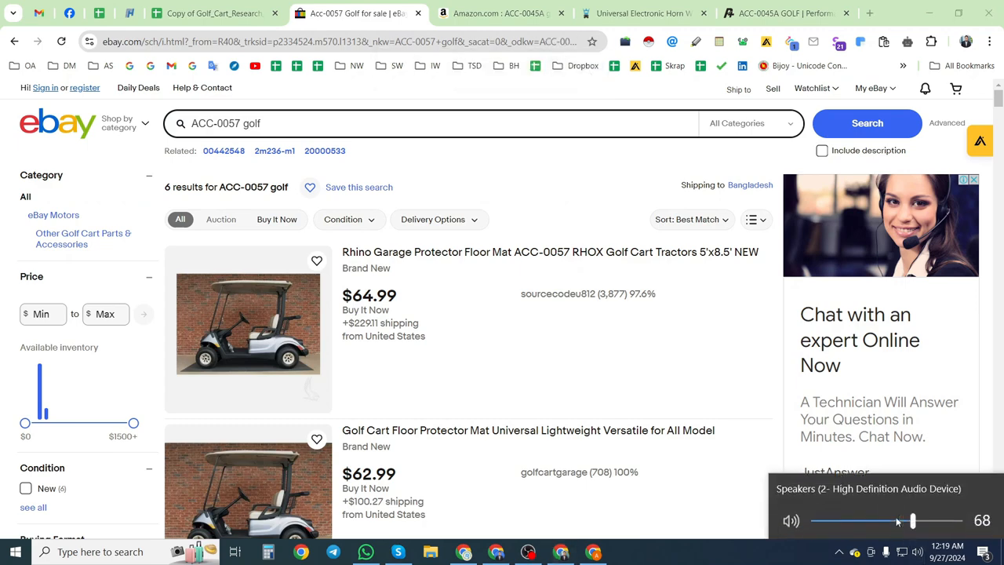
scroll(897, 524, "up", 2)
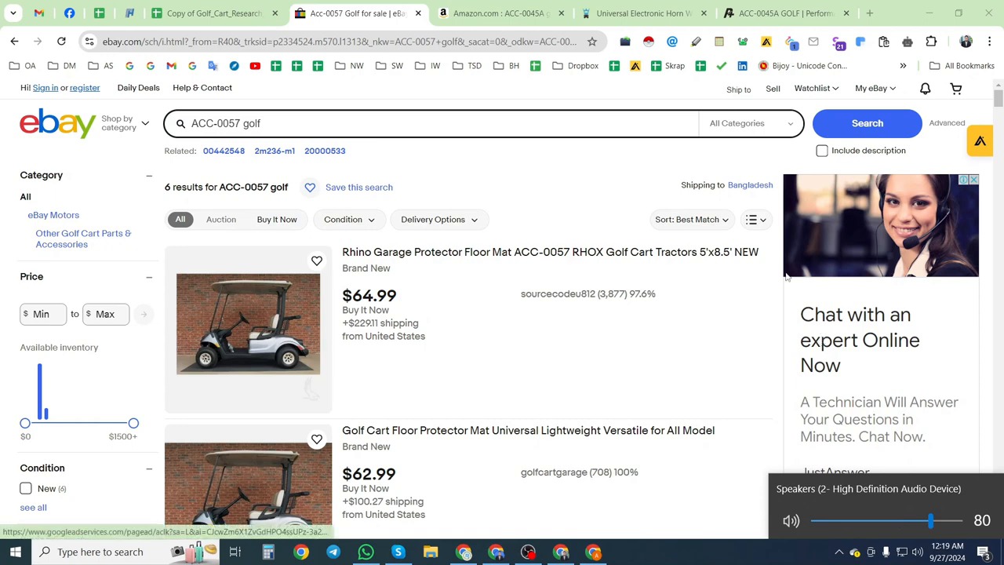
left_click(611, 180)
- View the recently copied entries in the clipboard history and close it
scroll(451, 431, "down", 1)
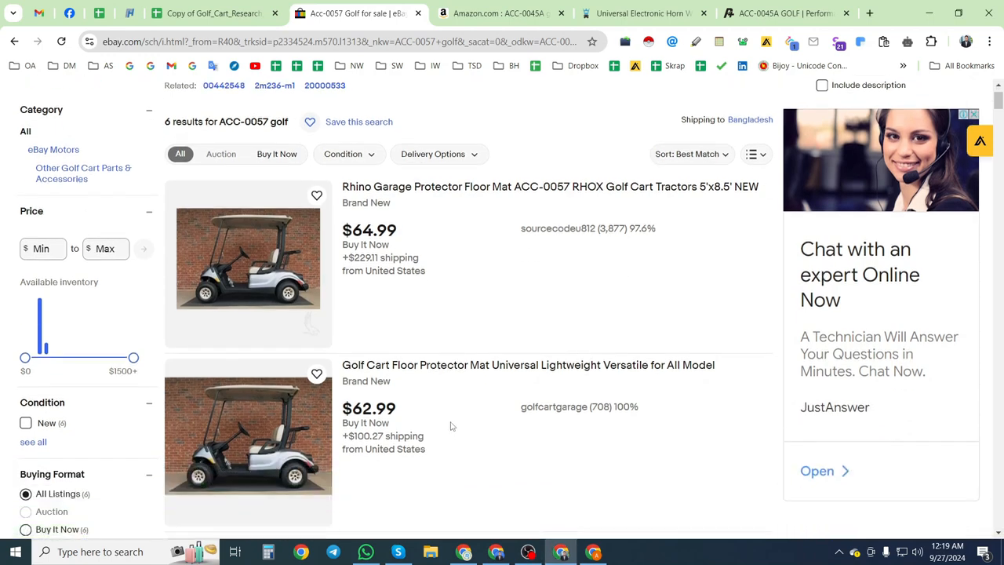
key("super+v")
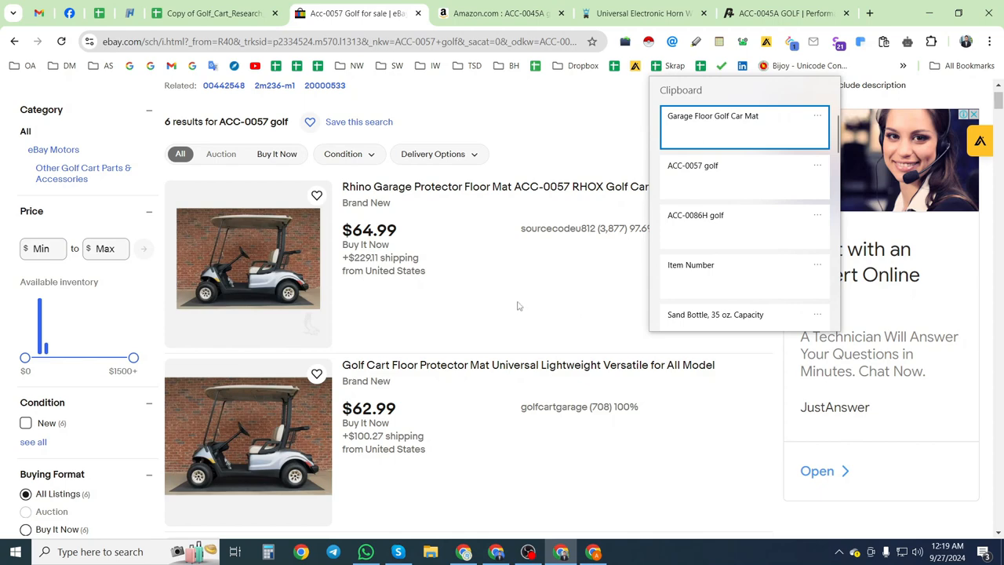
left_click(537, 128)
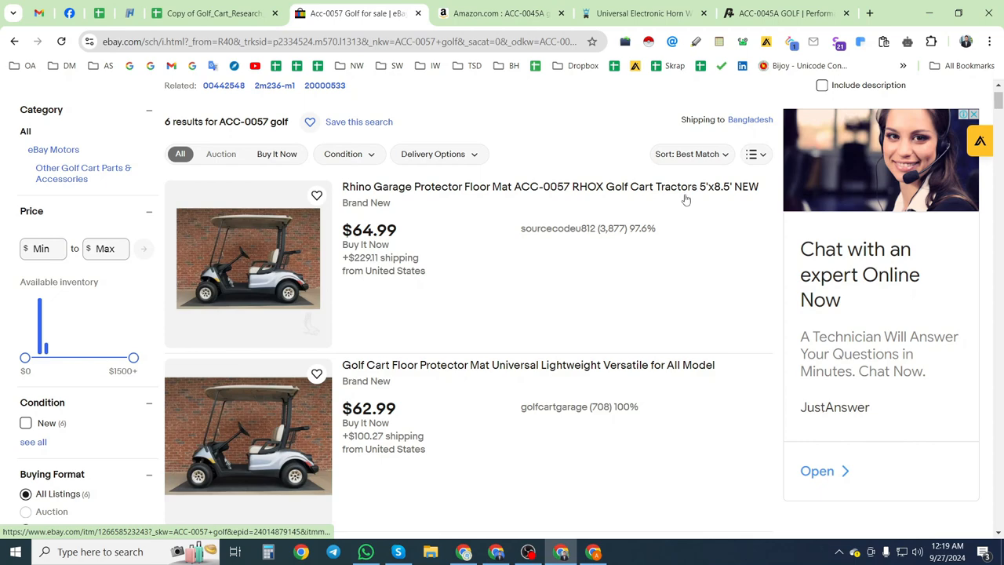
- Copy the search text "ACC-0057 golf" from the eBay results page and search Google for it in a new tab
scroll(492, 300, "down", 3)
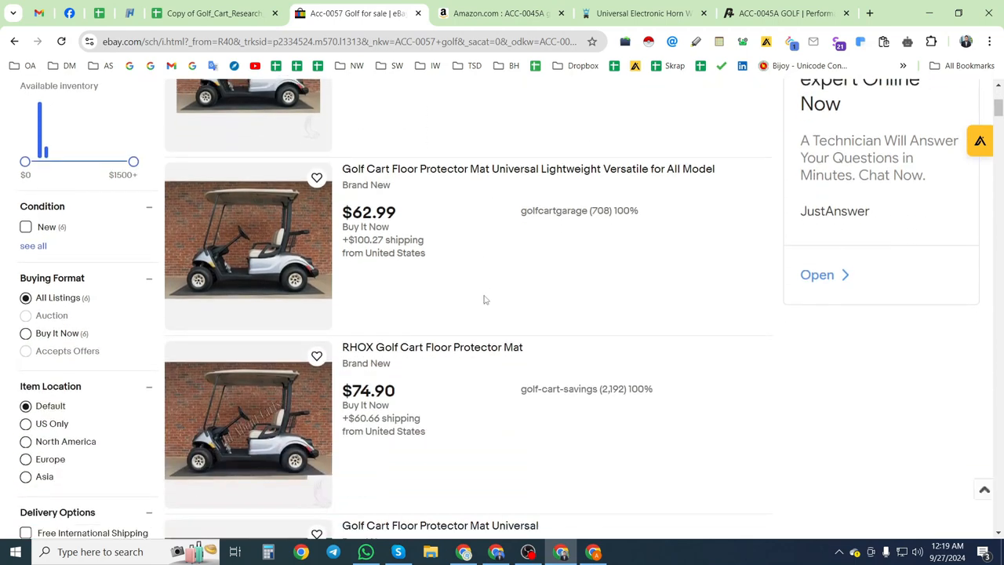
scroll(484, 299, "up", 1)
scroll(484, 299, "up", 2)
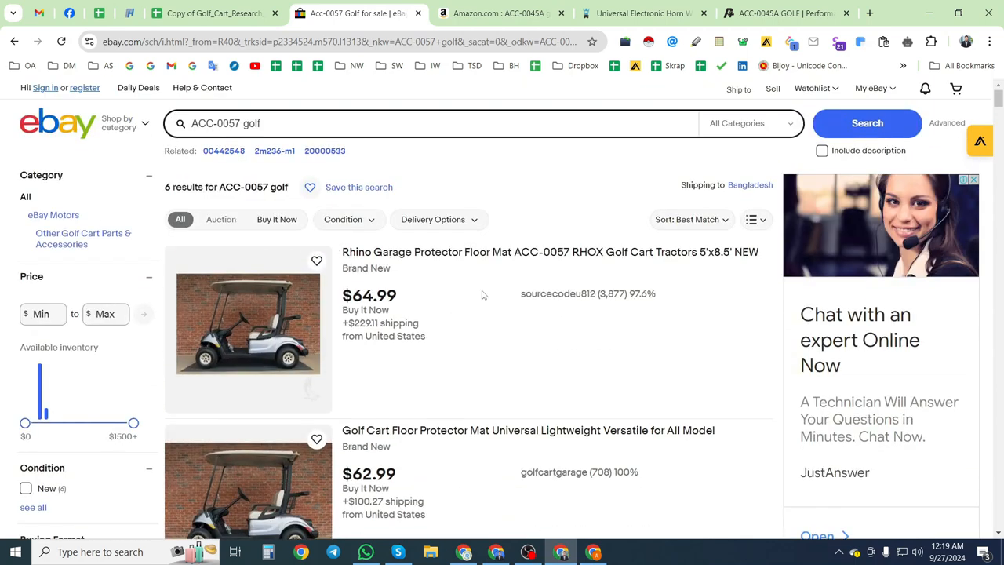
triple_click(282, 124)
key("ctrl+c")
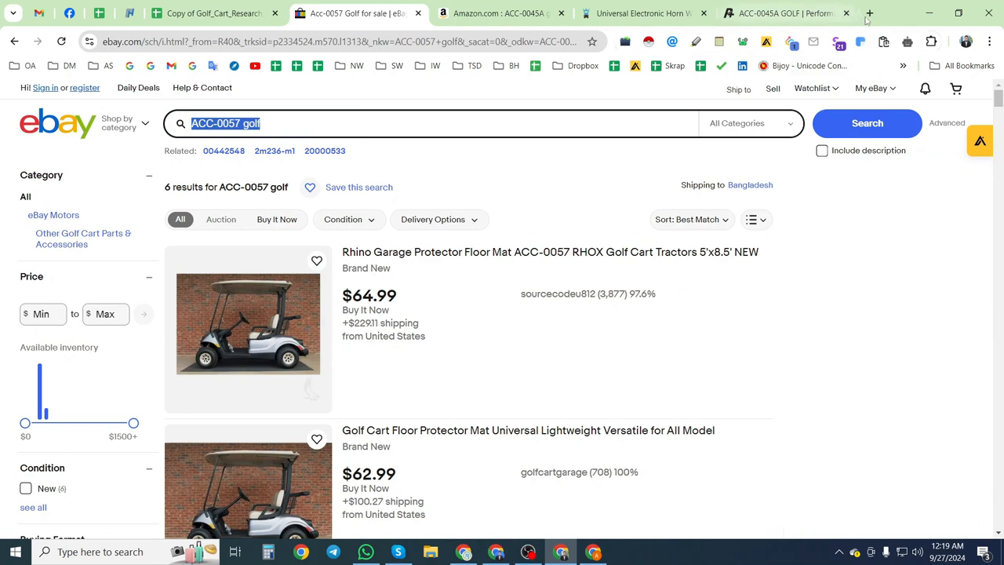
left_click(869, 13)
key("ctrl+v")
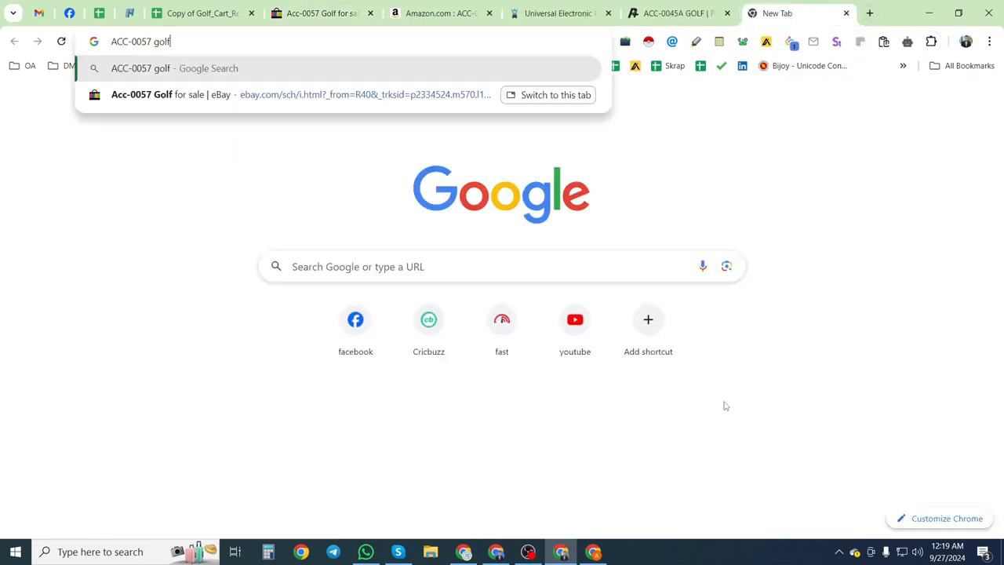
key("Return")
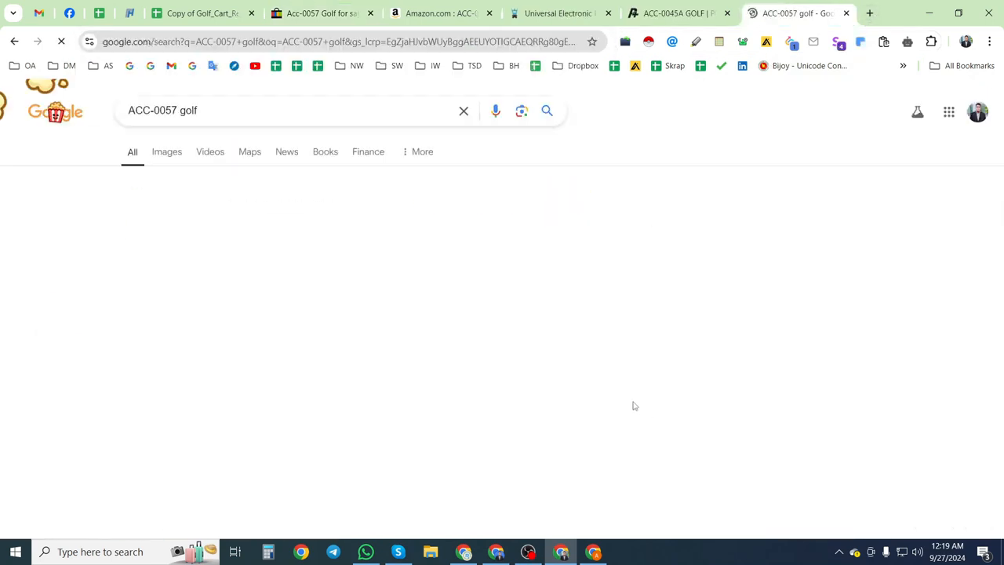
- Find the part number "ACC-0057" within the Google results page
key("ctrl+f")
key("ctrl+v")
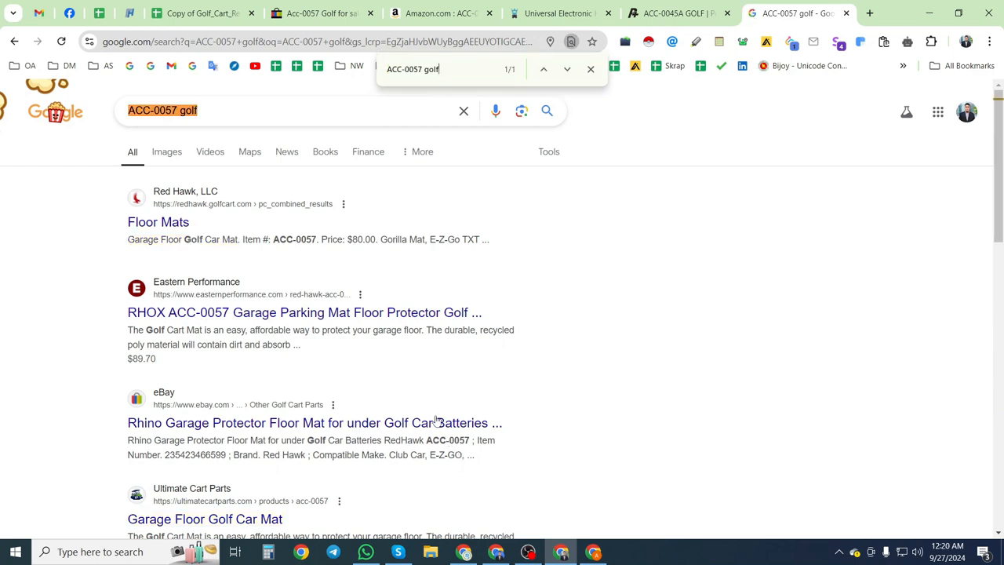
key("BackSpace")
key("BackSpace")
key("BackSpace")
key("BackSpace")
key("BackSpace")
- Open the eBay result for the Rhino Garage Protector Floor Mat in a new tab, check it and close it
middle_click(219, 423)
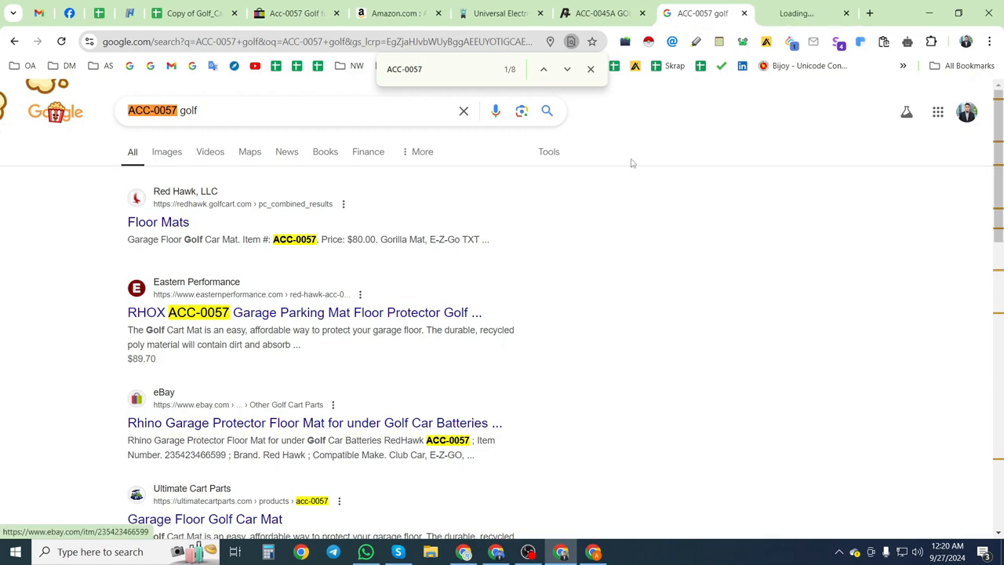
key("ctrl+Tab")
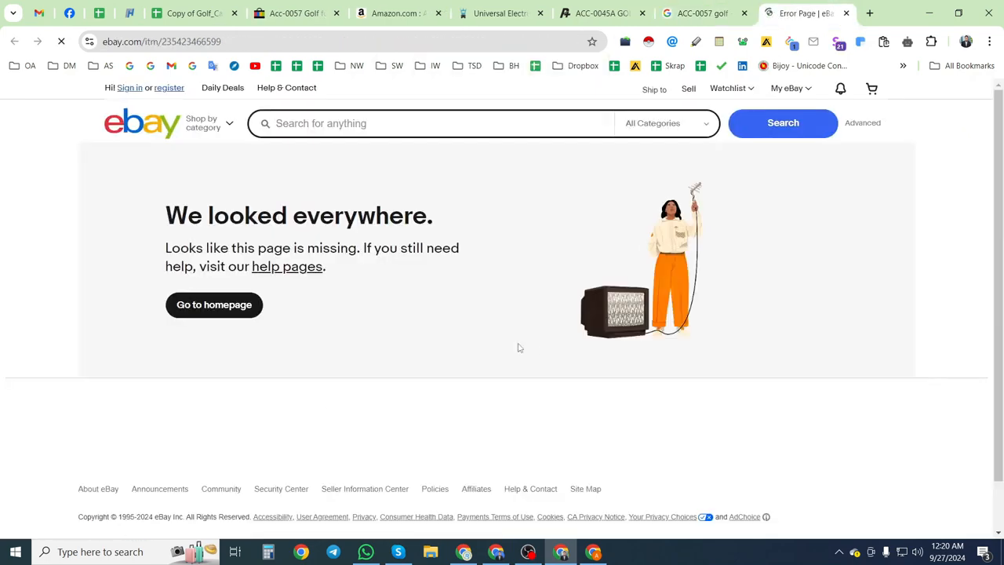
middle_click(798, 18)
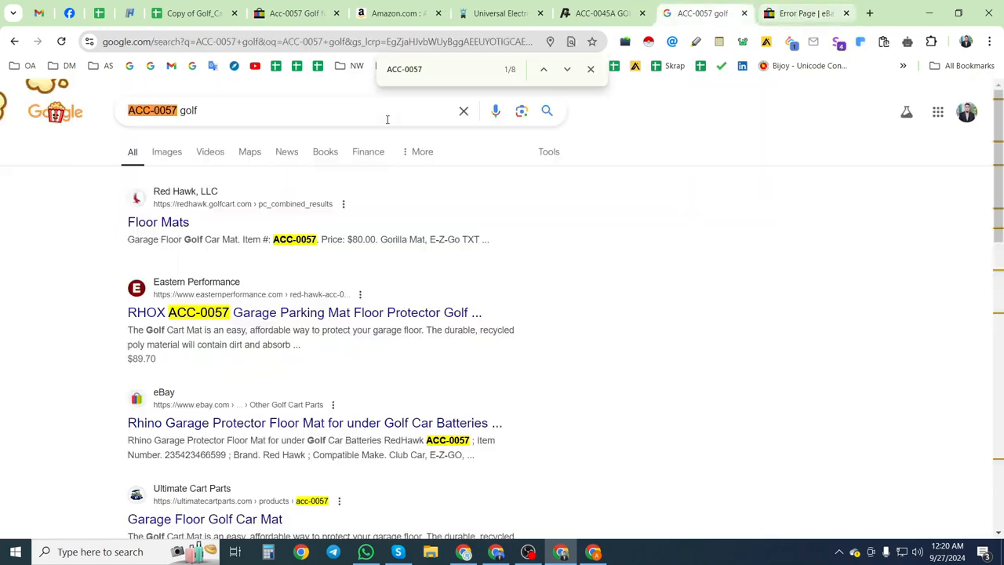
- Find the text "Garage Floor Golf Car Mat" within the eBay results for ACC-0057 golf and compare the listed floor mats
left_click(309, 18)
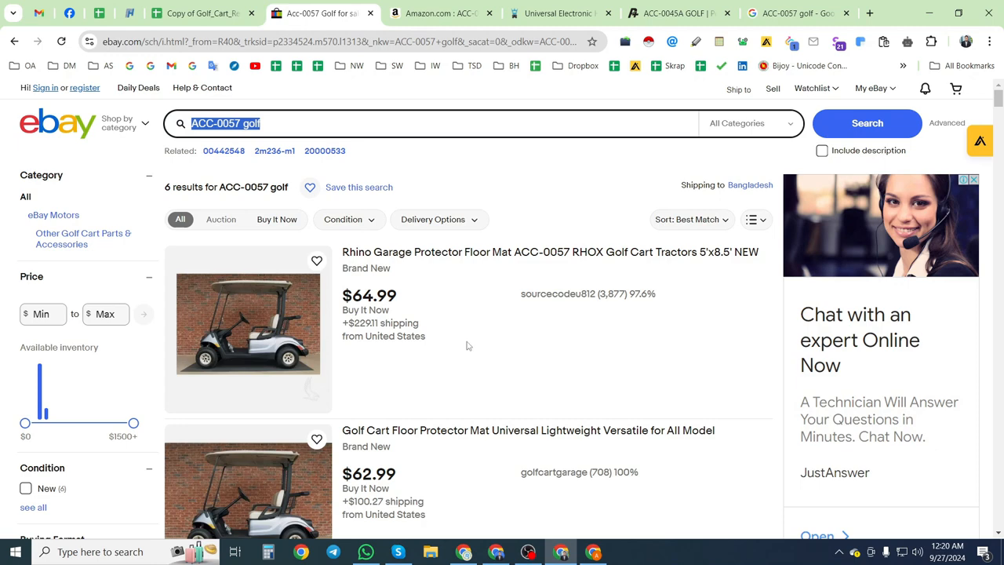
left_click(538, 163)
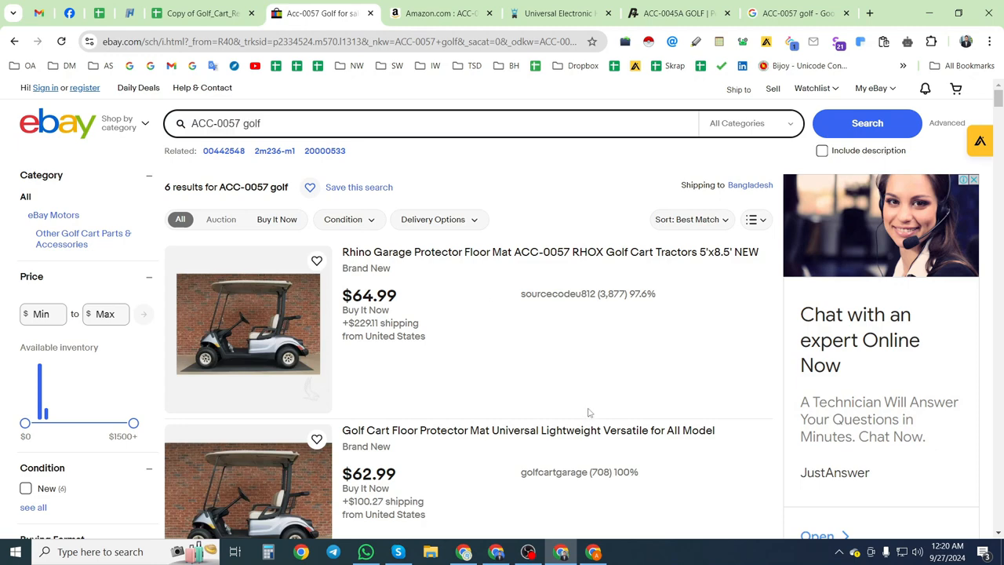
key("ctrl+f")
key("super+v")
left_click(460, 191)
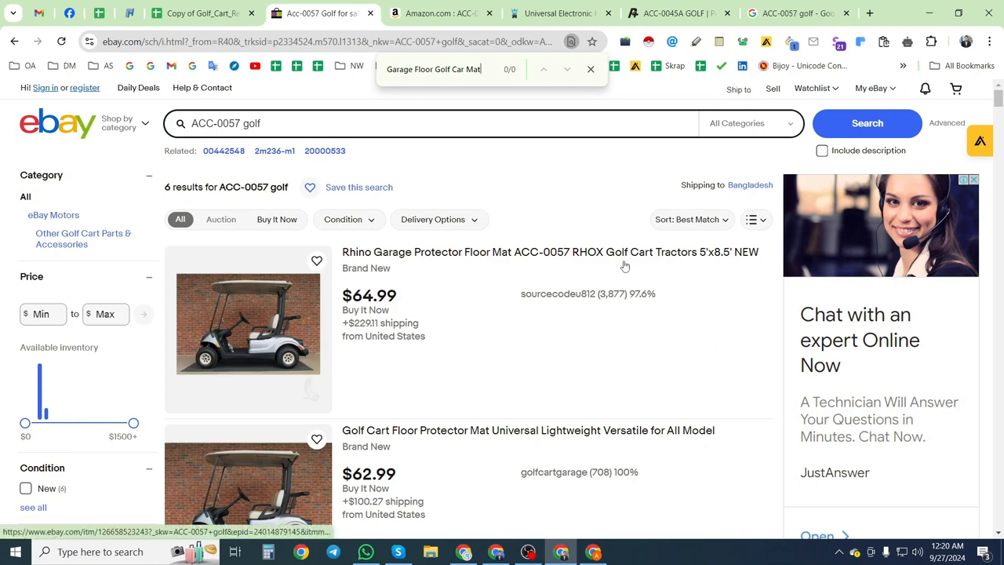
scroll(466, 380, "down", 2)
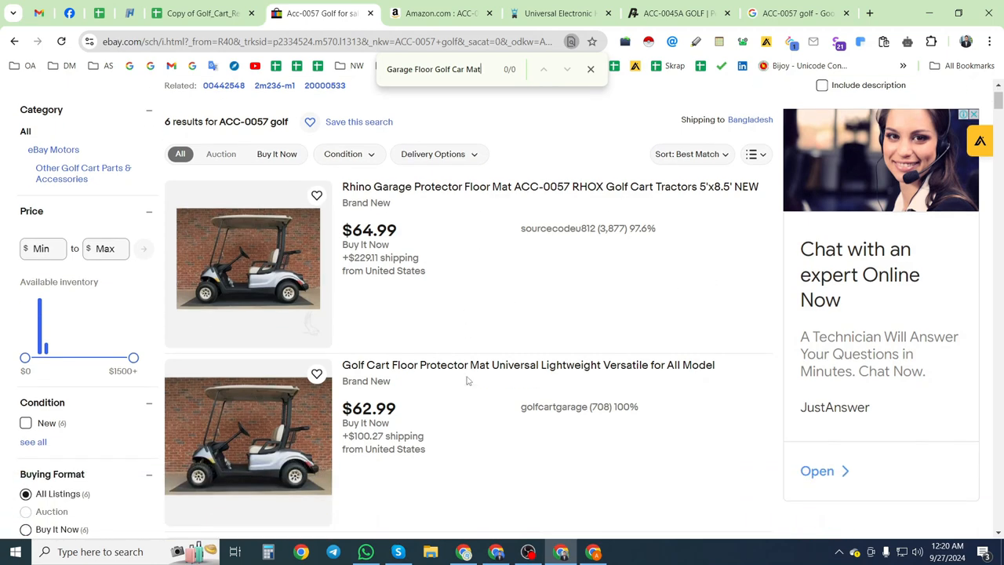
scroll(430, 339, "down", 3)
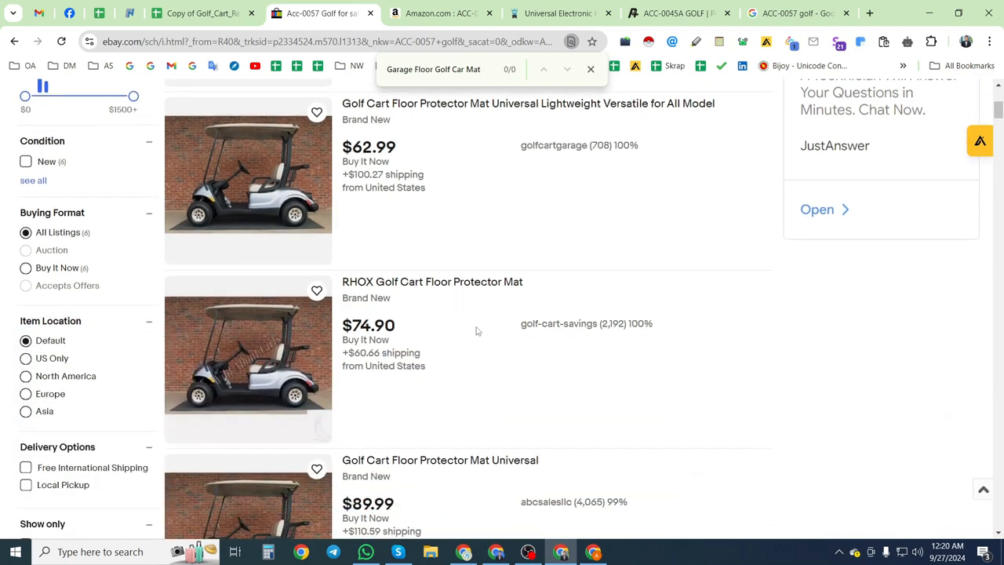
scroll(476, 333, "down", 1)
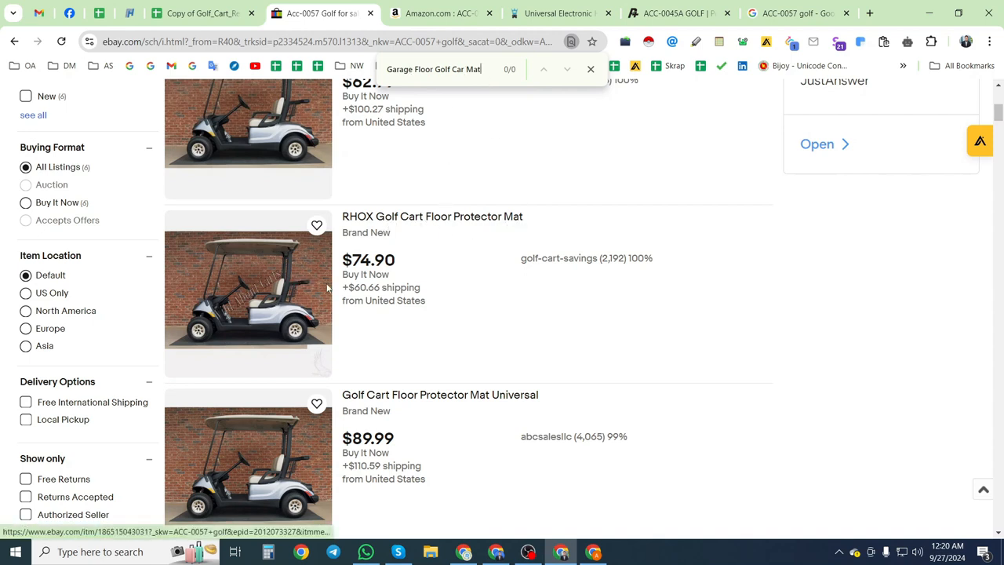
- Open the RHOX Golf Cart Floor Protector Mat listing on eBay and copy its price, $74.90
left_click(259, 293)
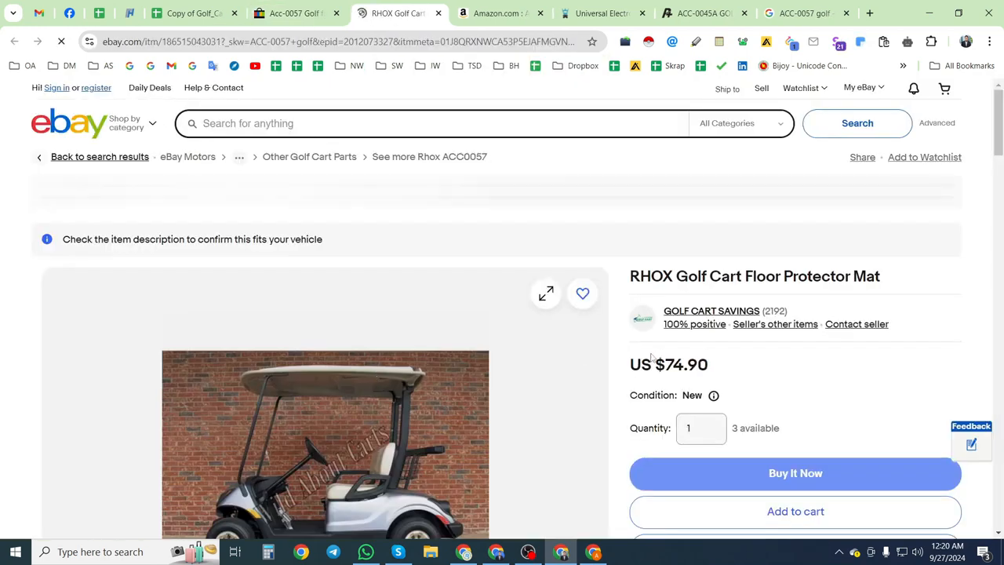
left_click_drag(708, 364, 657, 364)
key("super+c")
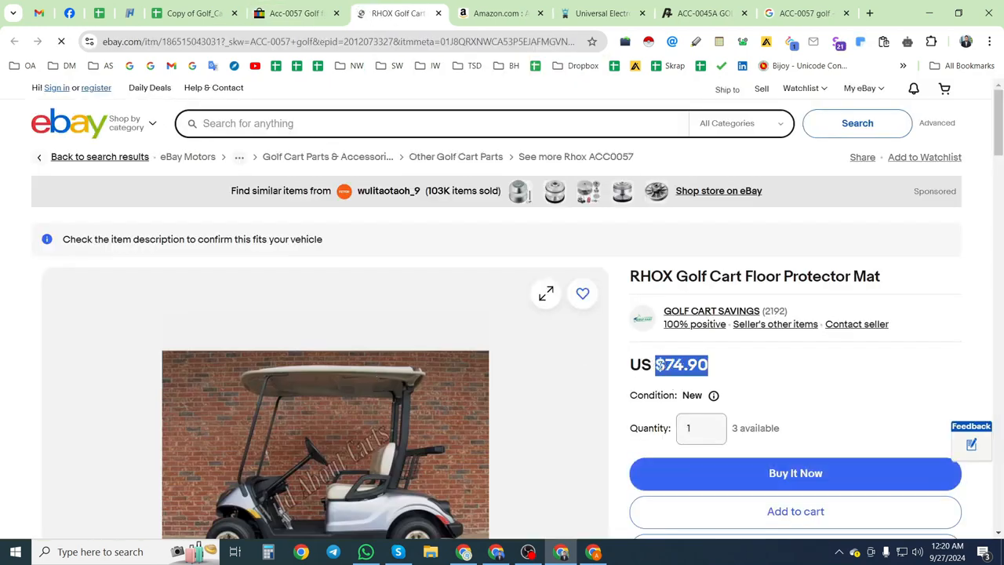
- Check the spreadsheet's required columns and examine the shipping details of the RHOX Golf Cart Floor Protector Mat listing
left_click(194, 13)
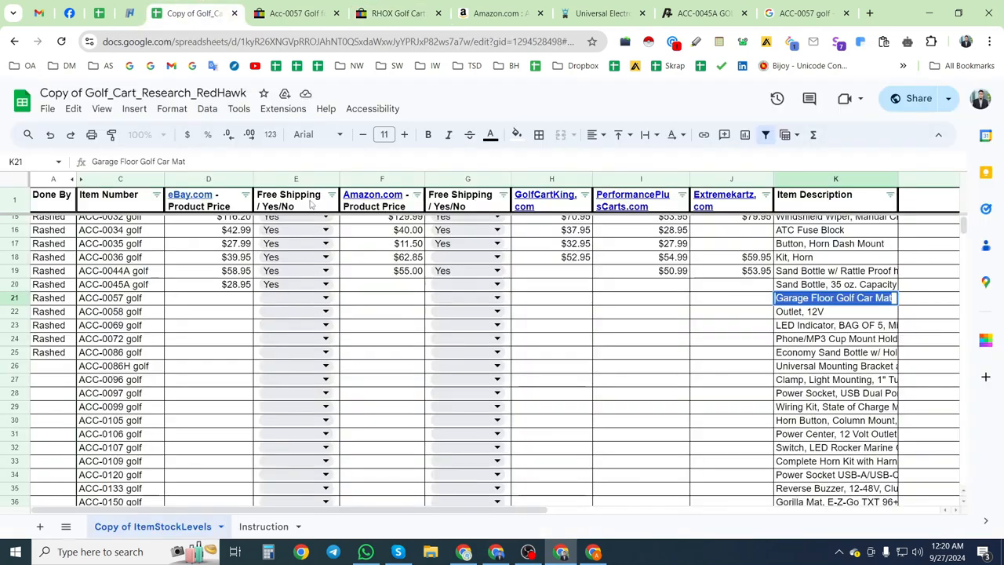
left_click(392, 14)
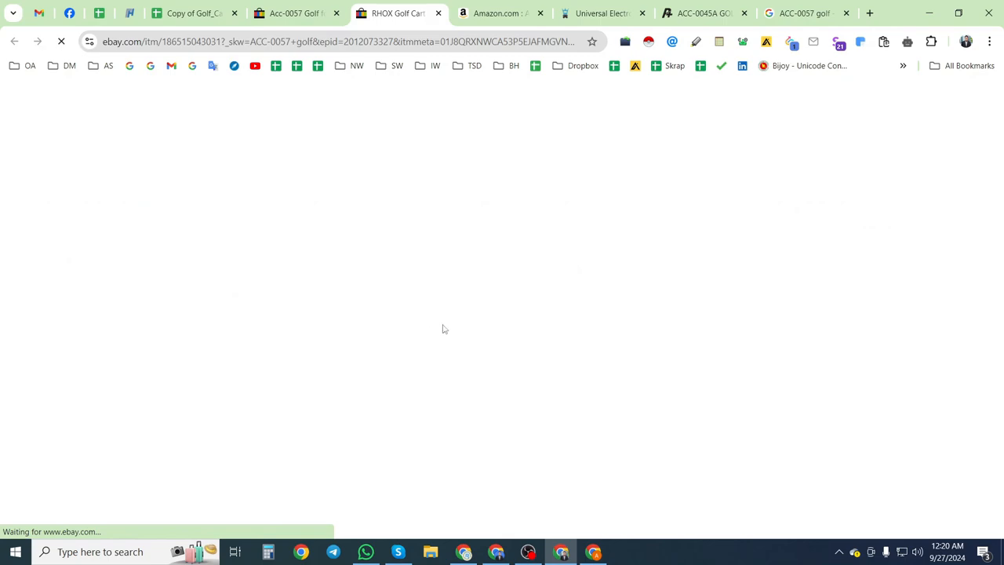
scroll(749, 387, "down", 4)
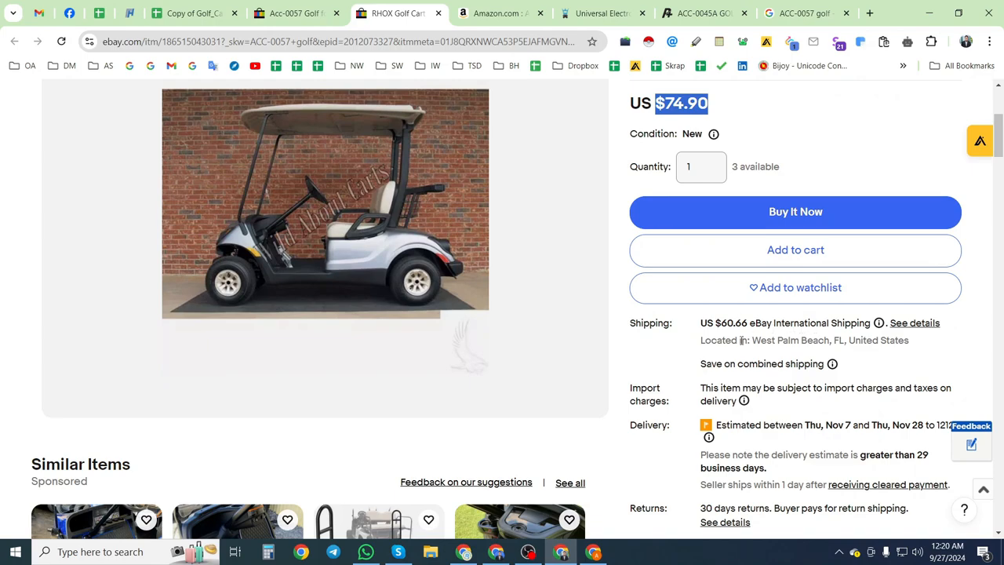
scroll(758, 338, "up", 4)
- In the ACC-0057 golf row of the spreadsheet, enter $74.90 as the eBay product price and set its free shipping to Yes
left_click(197, 13)
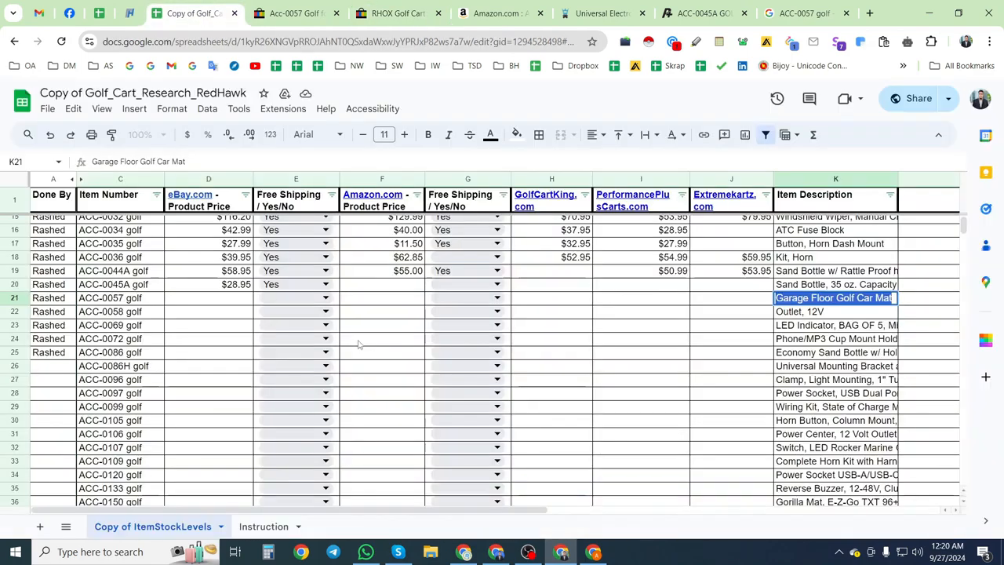
left_click(223, 298)
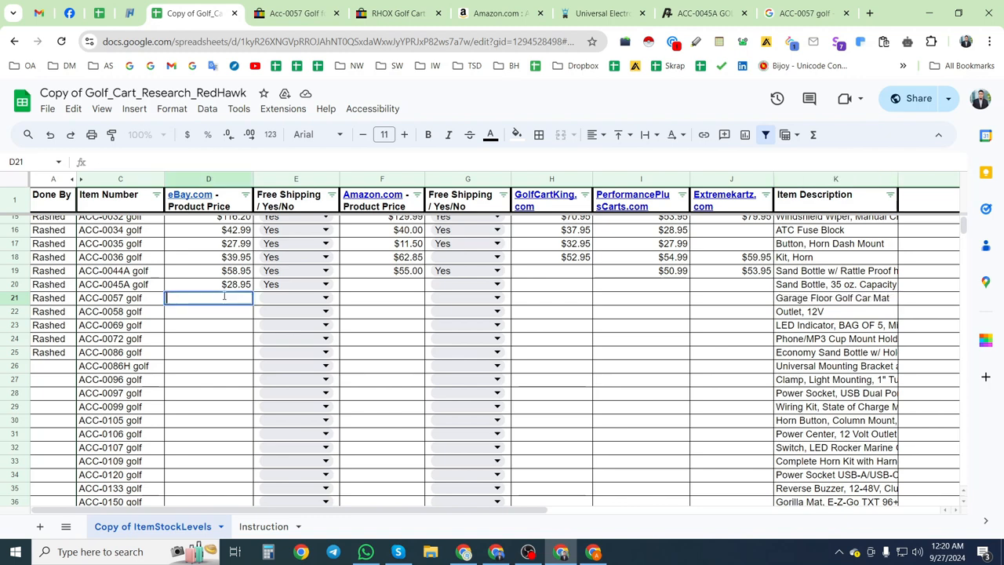
key("super+v")
left_click(212, 359)
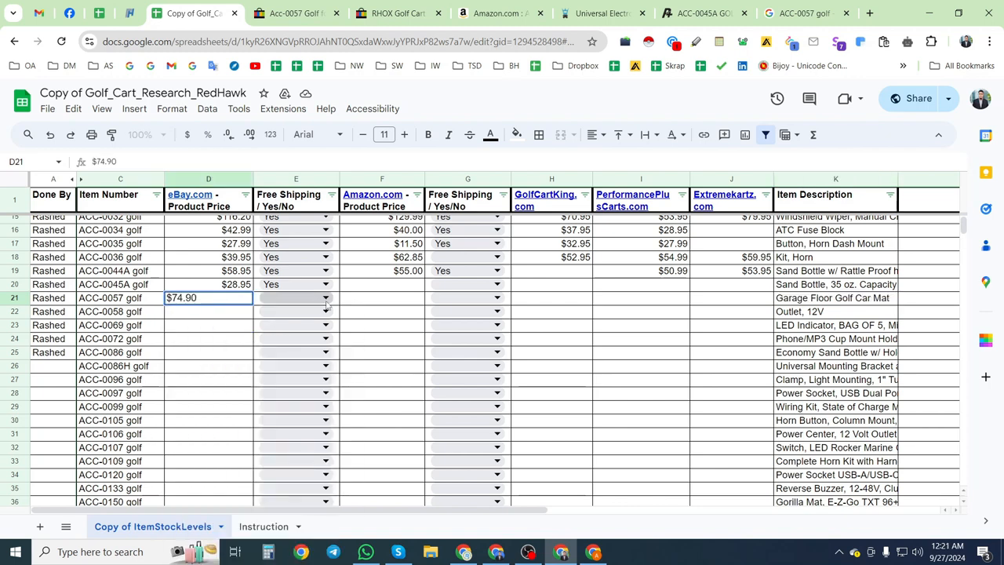
left_click(326, 301)
left_click(274, 318)
key("Tab")
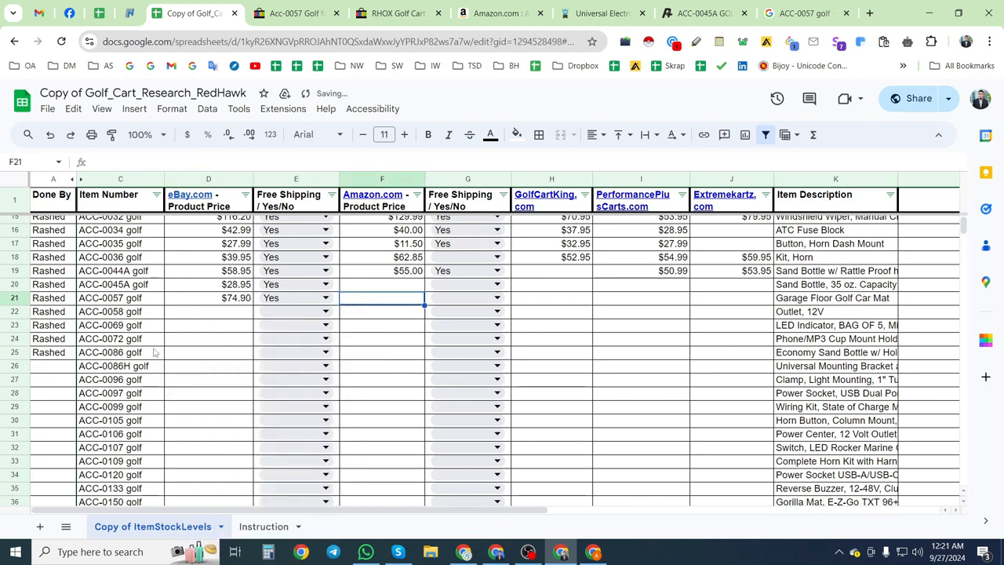
- Copy the item number "ACC-0057 golf" from the spreadsheet, search Amazon for it and look over the results
left_click(120, 298)
key("ctrl+c")
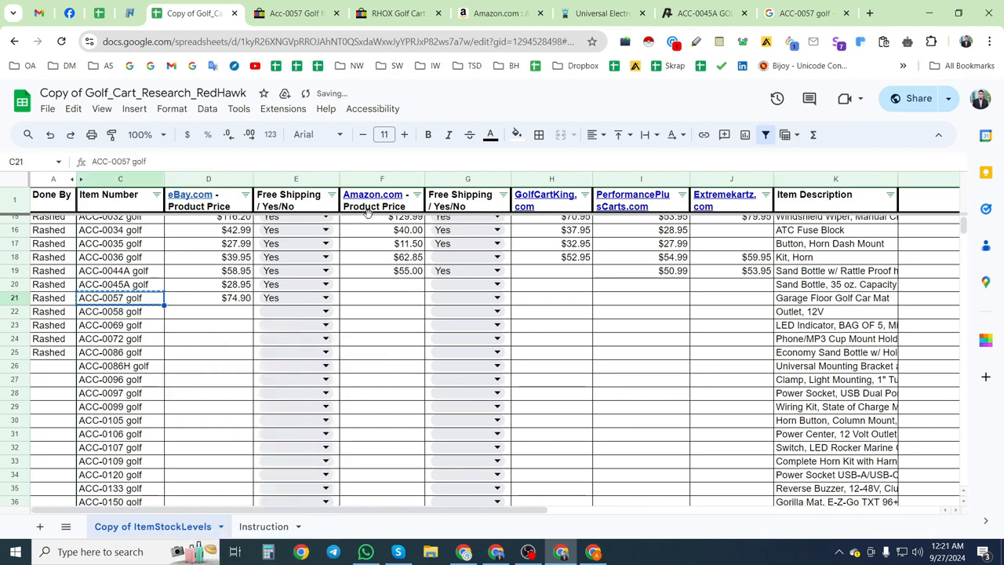
middle_click(393, 21)
left_click(394, 22)
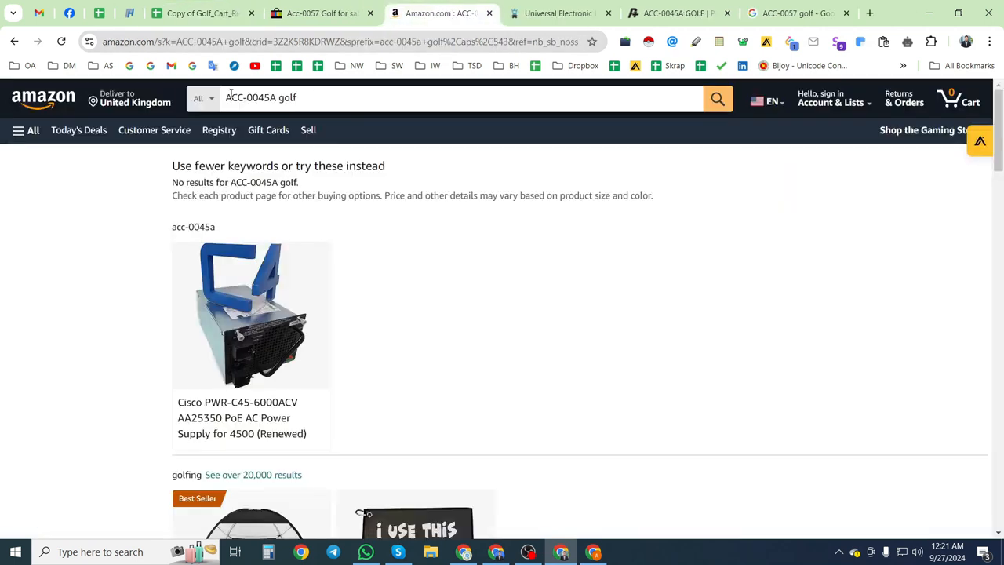
triple_click(232, 96)
key("ctrl+v")
left_click(719, 100)
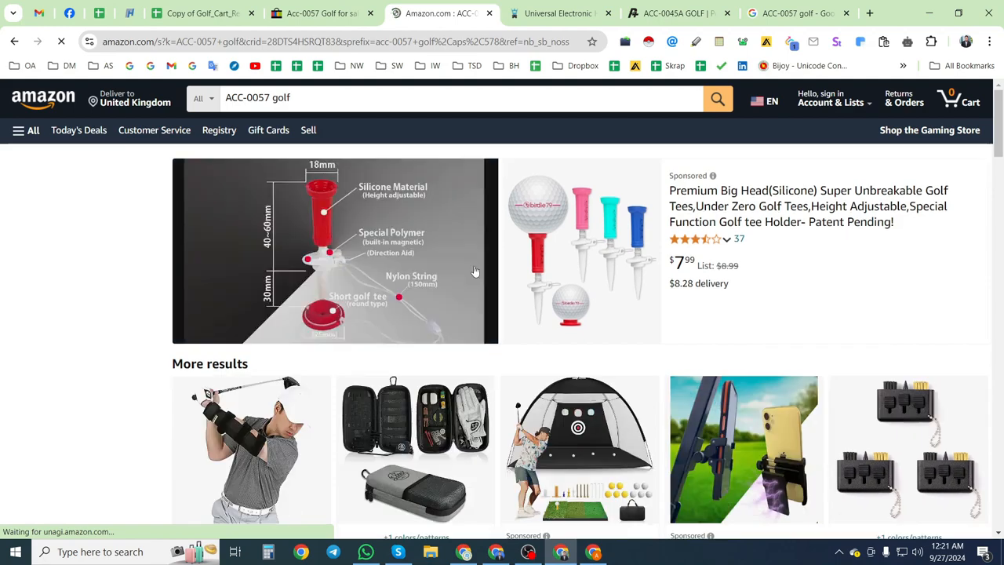
scroll(643, 357, "down", 4)
scroll(643, 358, "up", 3)
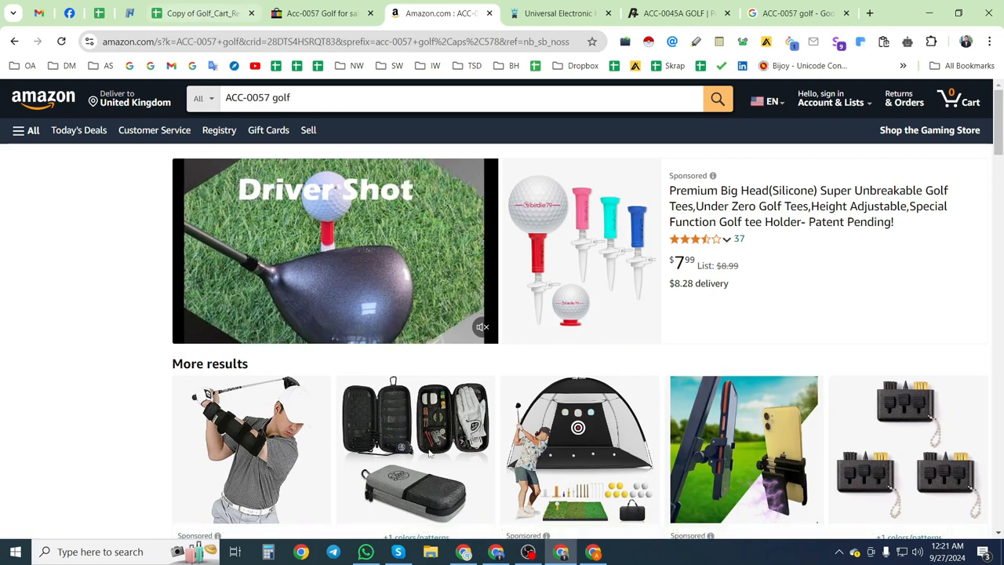
- Copy the item description "Garage Floor Golf Car Mat" from the ACC-0057 golf row of the spreadsheet
left_click(192, 13)
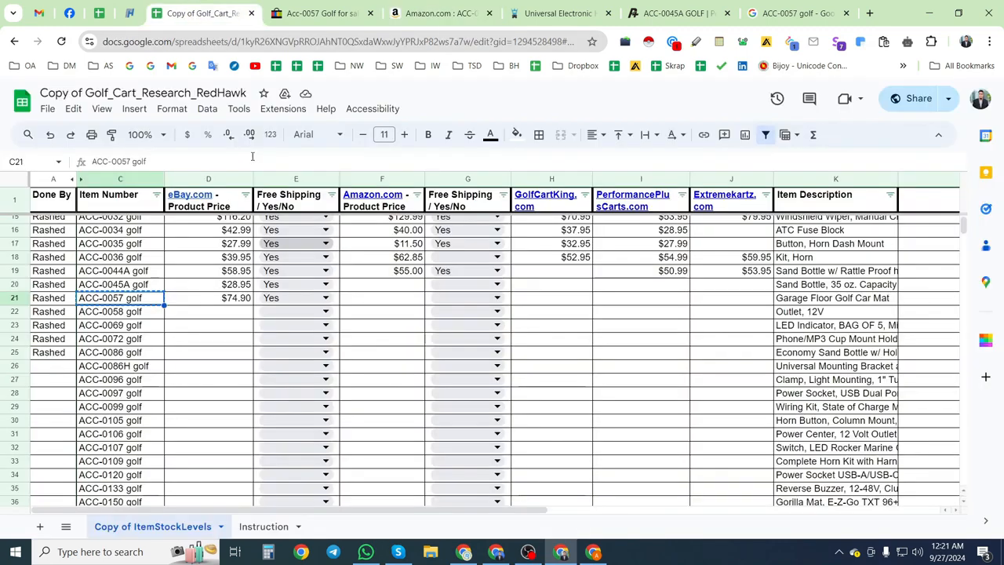
left_click(16, 298)
left_click(799, 302)
key("ctrl+c")
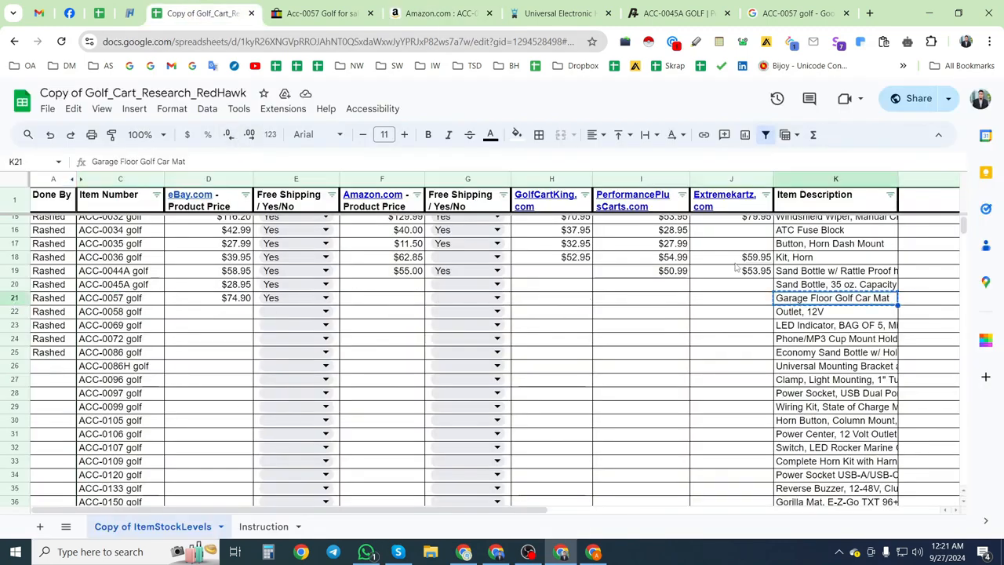
- Search Amazon for "Garage Floor Golf Car Mat" and examine the resulting mats for a match to the part
left_click(439, 13)
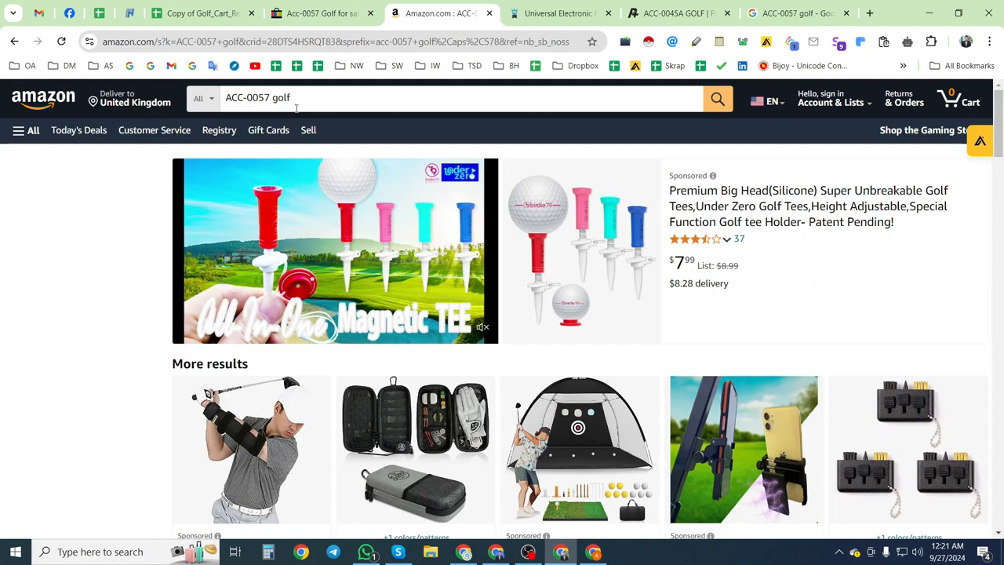
left_click(295, 98)
triple_click(295, 98)
key("ctrl+v")
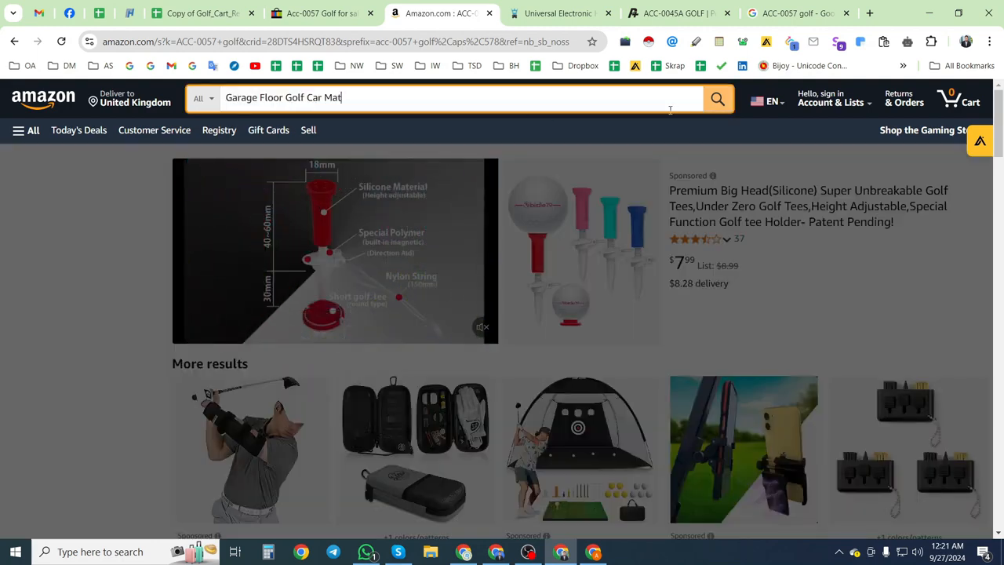
left_click(718, 100)
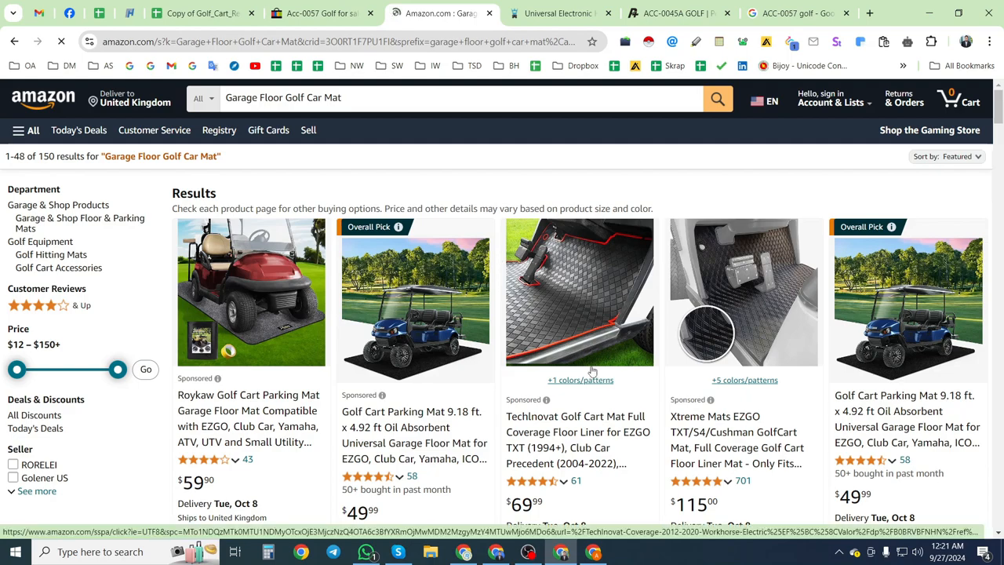
scroll(590, 372, "down", 4)
scroll(591, 369, "down", 1)
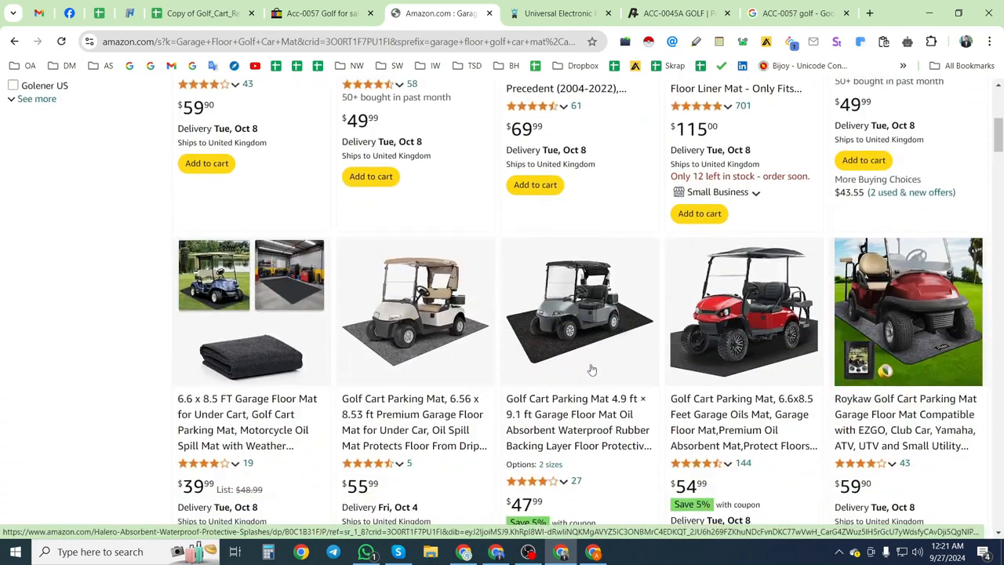
scroll(592, 369, "up", 1)
scroll(592, 367, "down", 3)
scroll(594, 366, "up", 7)
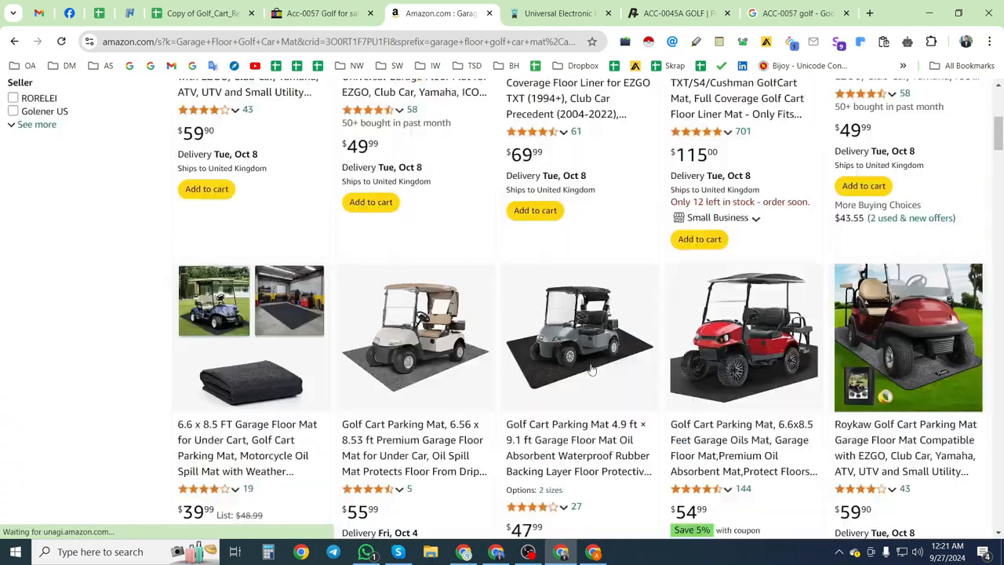
- Find the Amazon listing for the Garage Floor Golf Car Mat in the Google results, check its availability, and close it
left_click(794, 14)
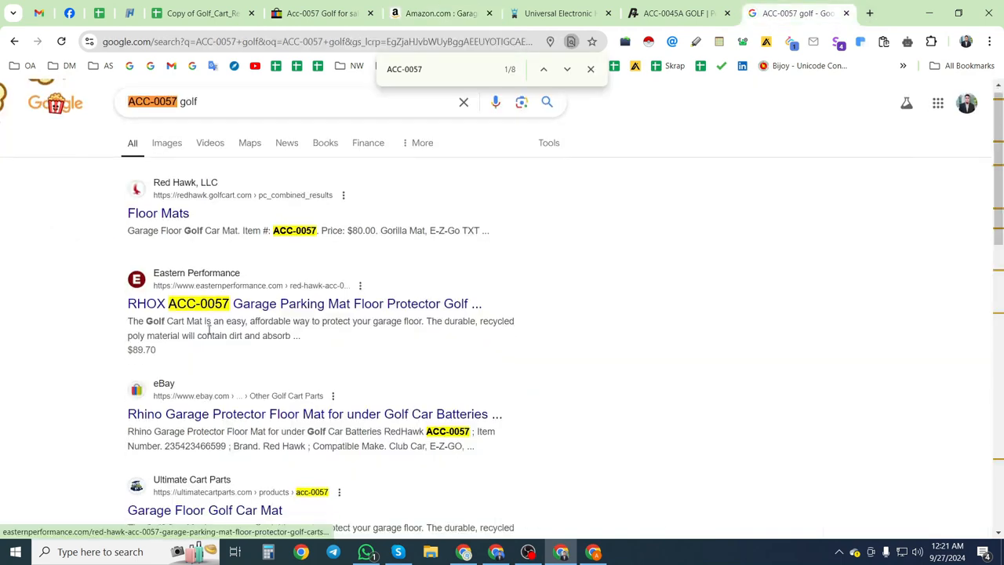
scroll(170, 336, "down", 7)
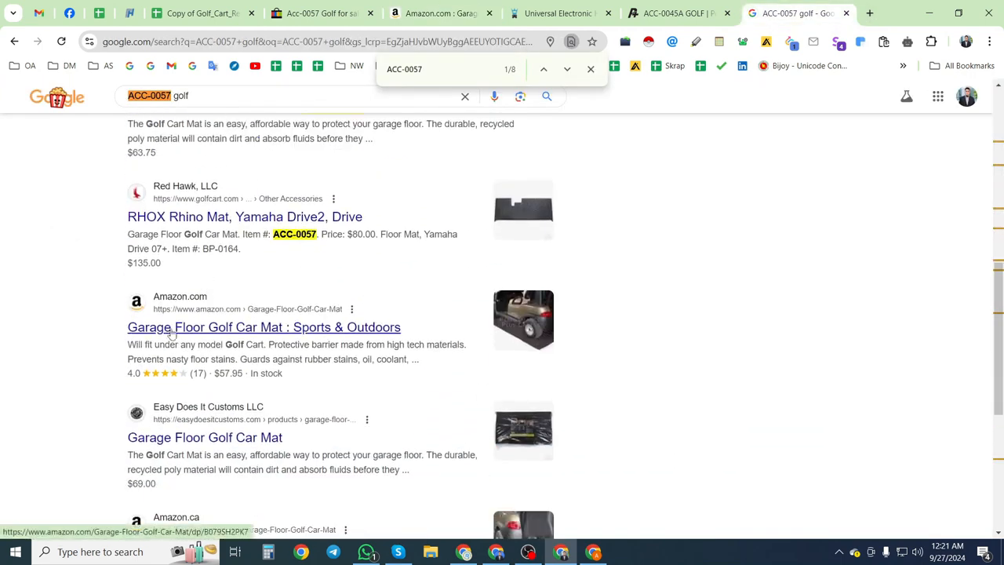
middle_click(171, 333)
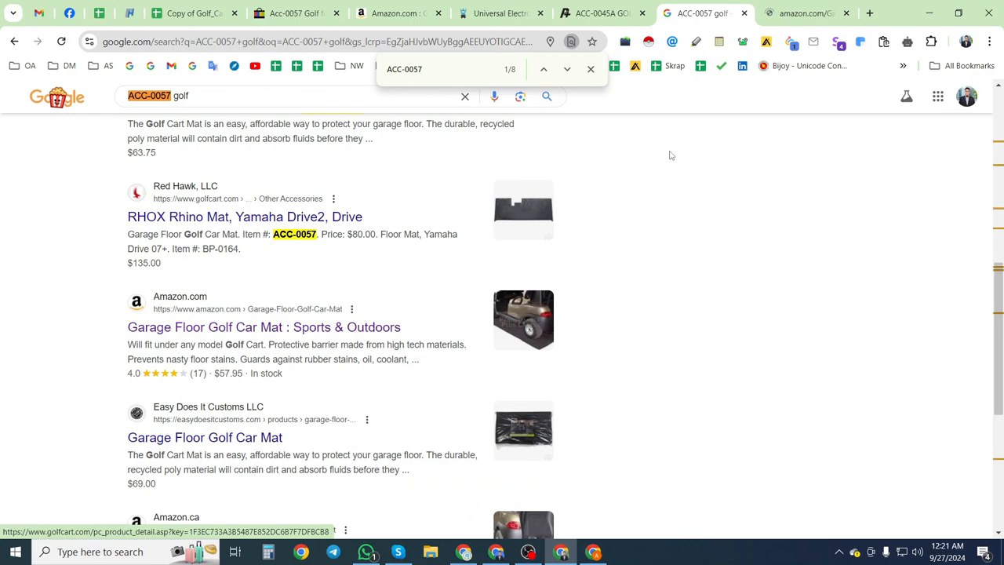
left_click(790, 18)
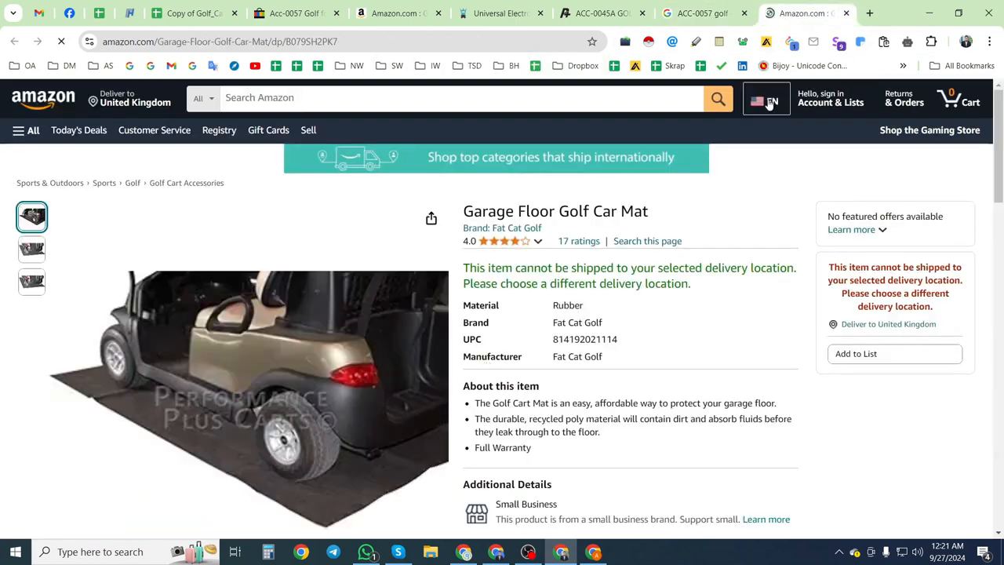
middle_click(794, 19)
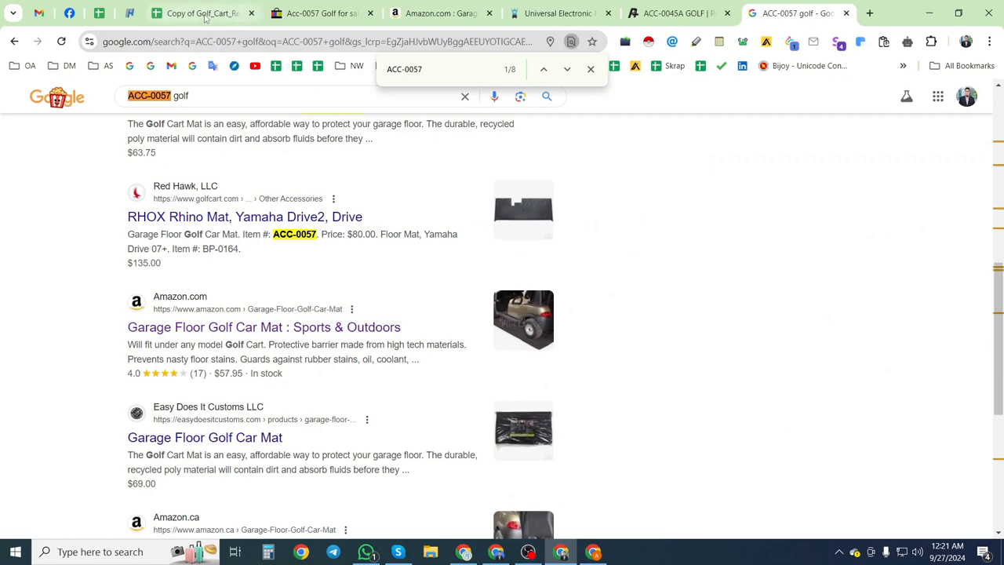
- Copy the item number "ACC-0057 golf" from the spreadsheet, search GolfCartKing for it and open the Puddle Blocker Golf Cart Garage Mat page
left_click(196, 13)
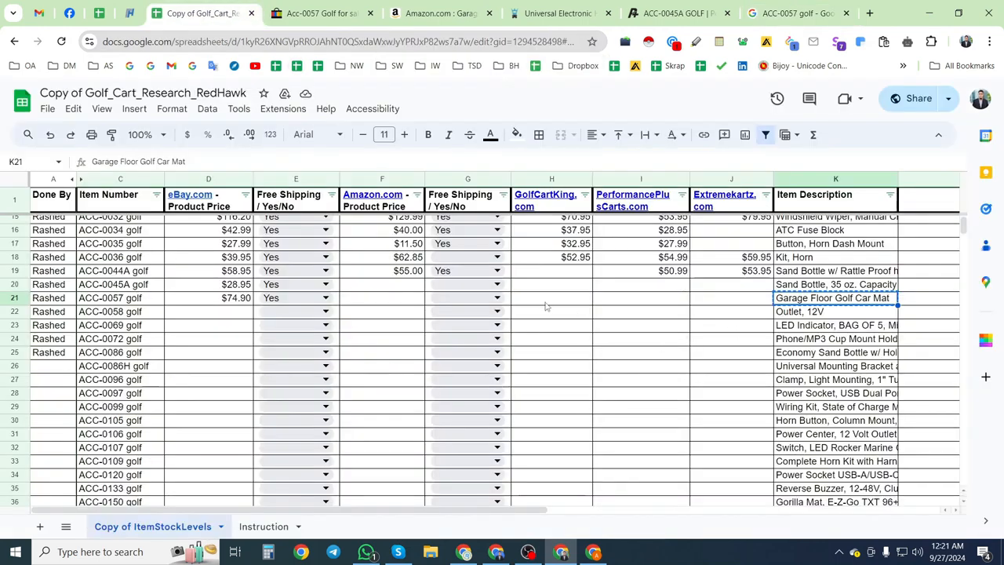
left_click(109, 298)
key("ctrl+c")
left_click(16, 298)
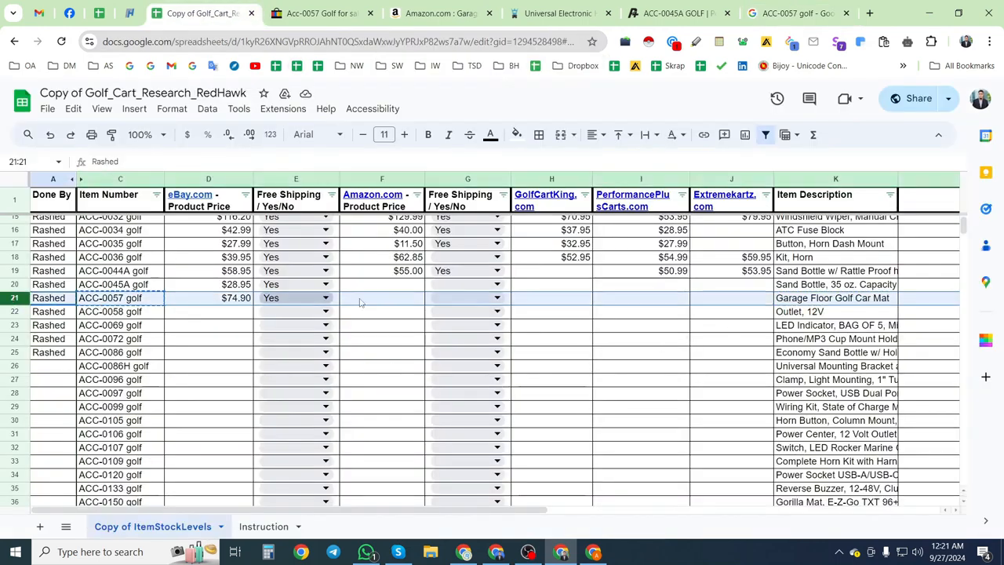
left_click(560, 13)
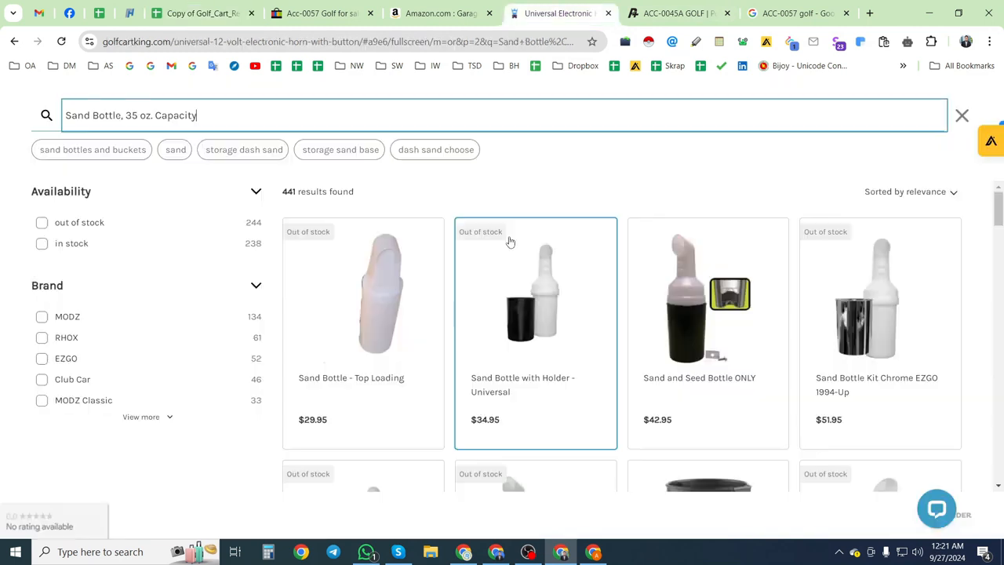
left_click_drag(246, 118, 59, 118)
key("ctrl+v")
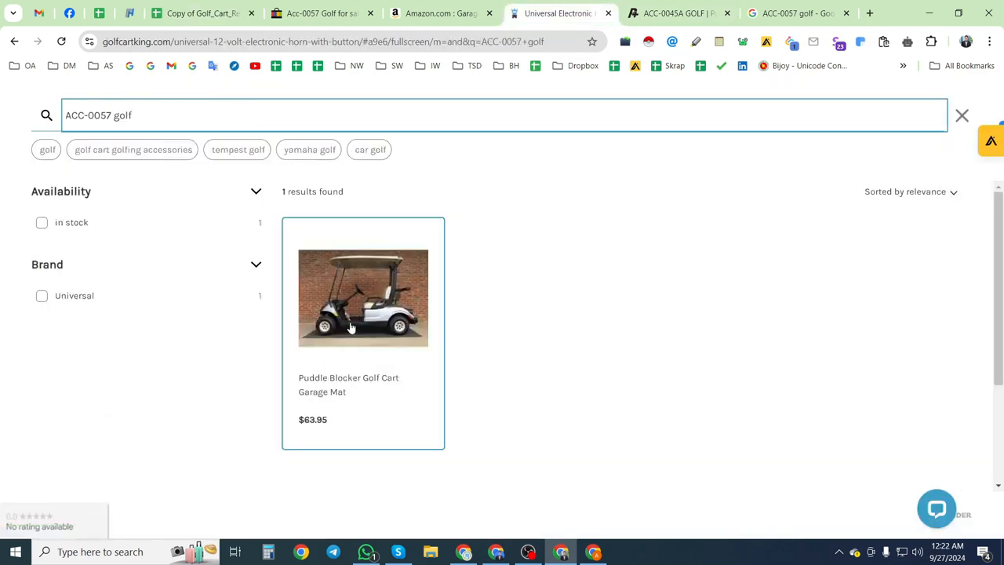
left_click(333, 422)
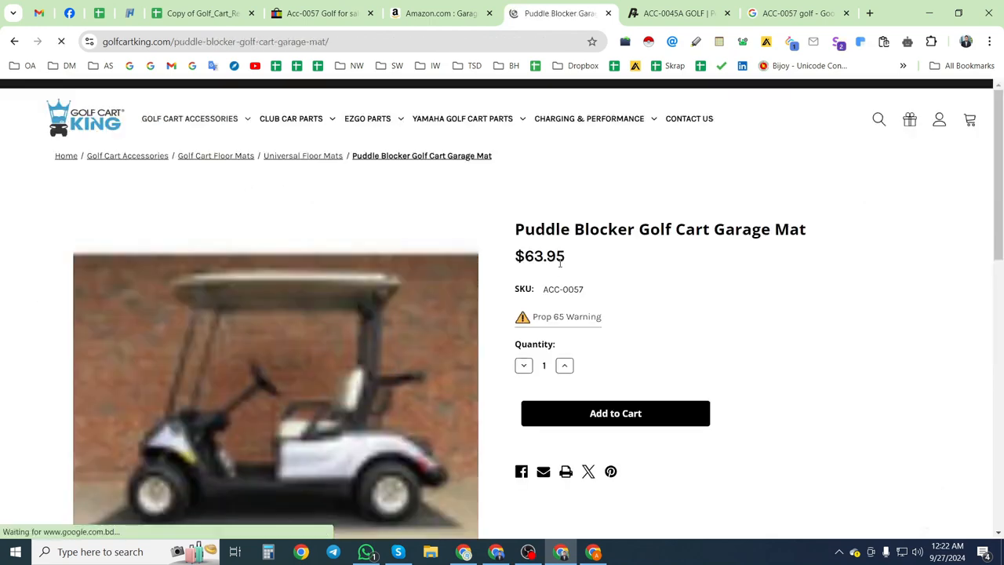
- Copy the mat's $63.95 price into the GolfCartKing.com column of the ACC-0057 golf row in the spreadsheet
left_click_drag(571, 263, 522, 262)
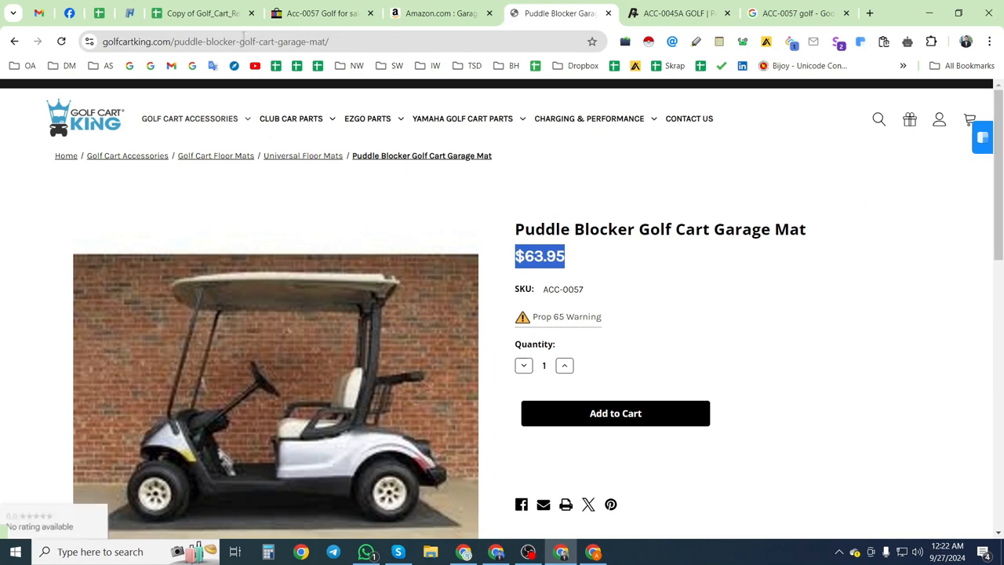
left_click(227, 18)
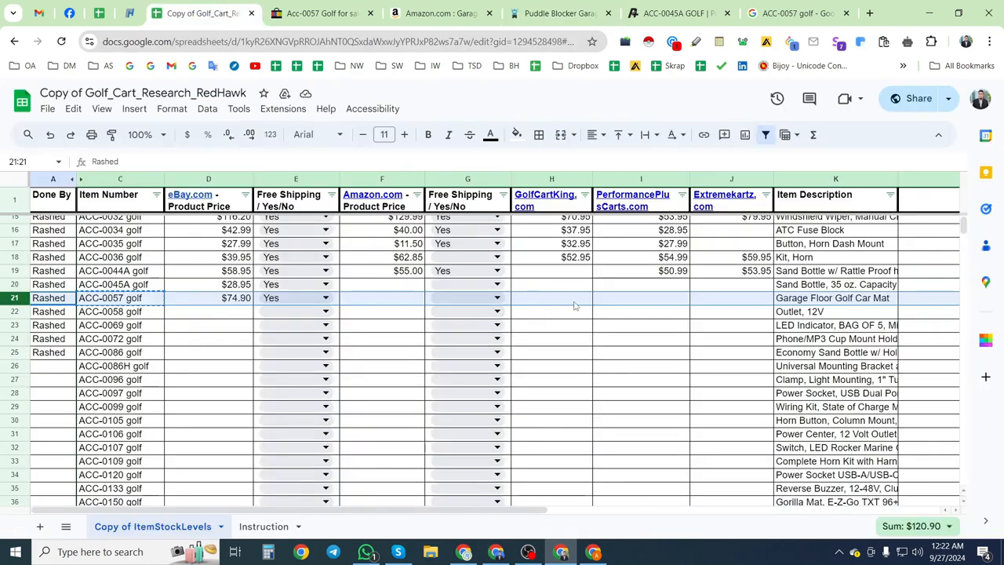
left_click(573, 301)
key("ctrl+v")
key("Tab")
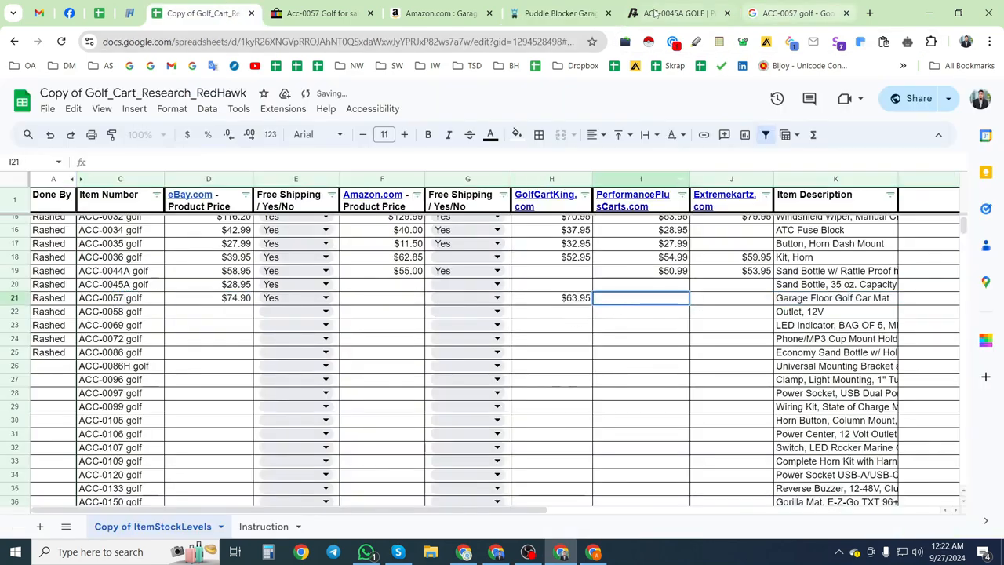
- Search PerformancePlusCarts for "ACC-0057 golf" and check the results for the garage mat
left_click(655, 14)
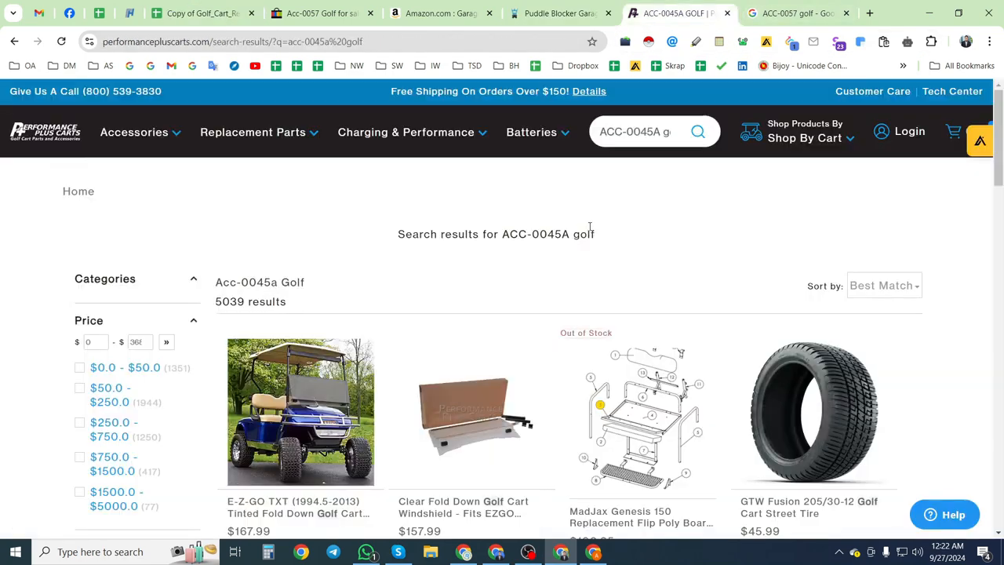
left_click(664, 132)
key("super+v")
left_click(655, 241)
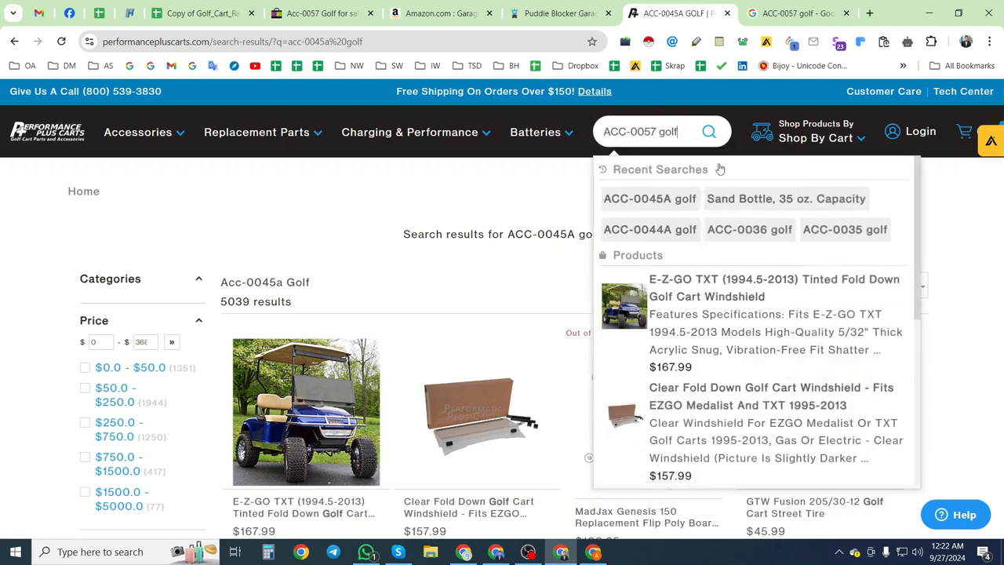
left_click(710, 133)
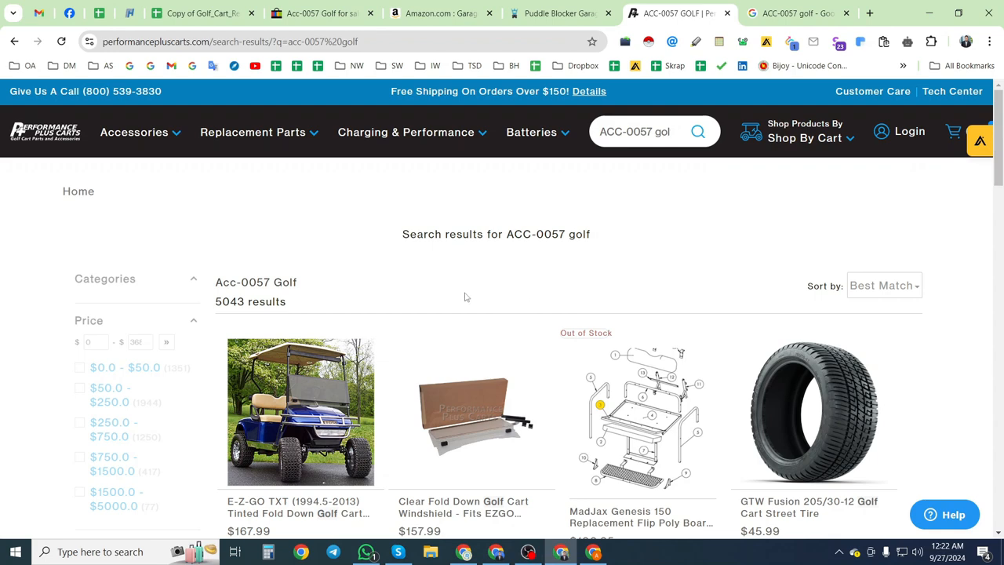
mouse_move(303, 411)
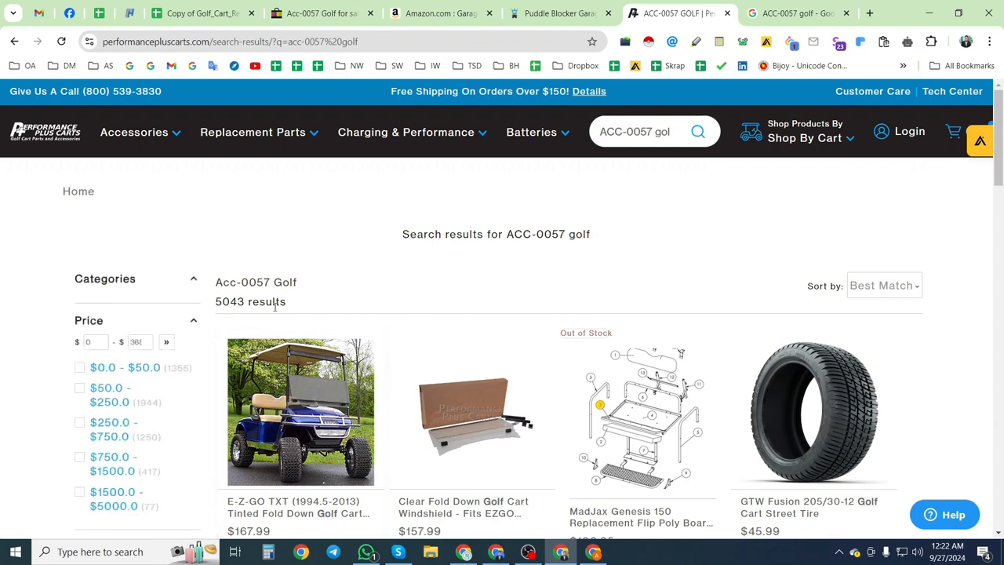
- Search PerformancePlusCarts for "Garage Floor Golf Car Mat" and examine the listed mats for a match to the part
triple_click(632, 134)
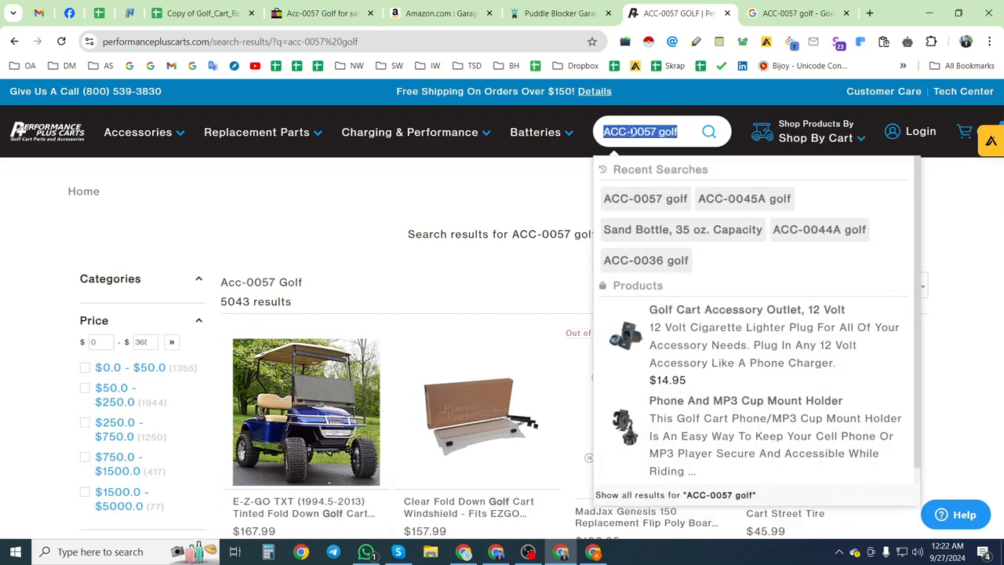
key("super+v")
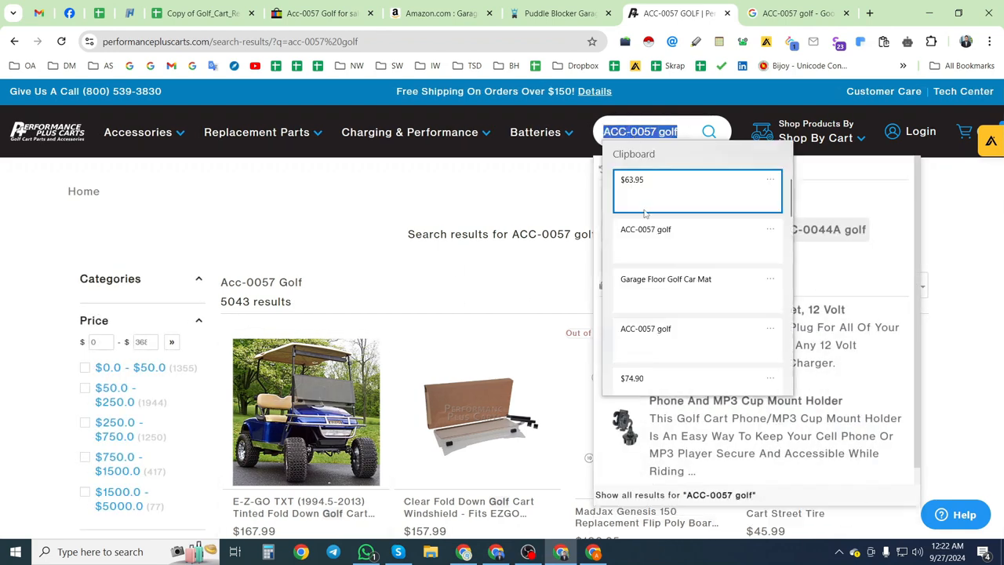
left_click(655, 296)
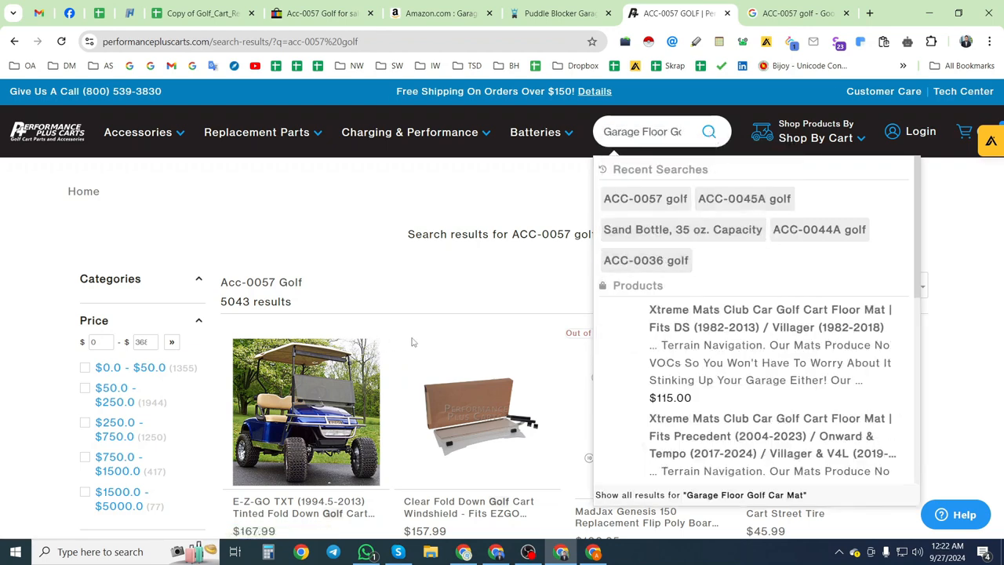
key("Return")
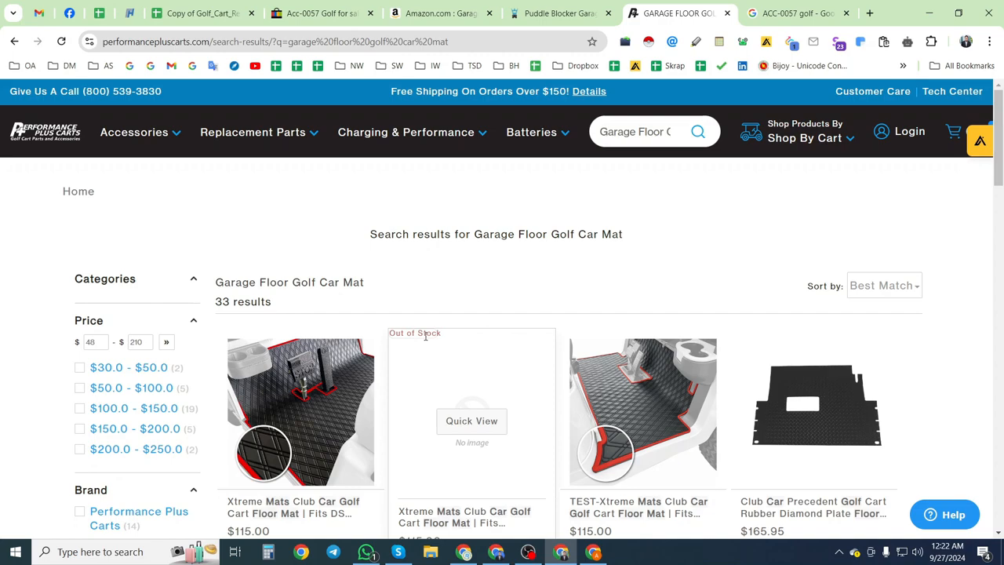
scroll(425, 337, "down", 8)
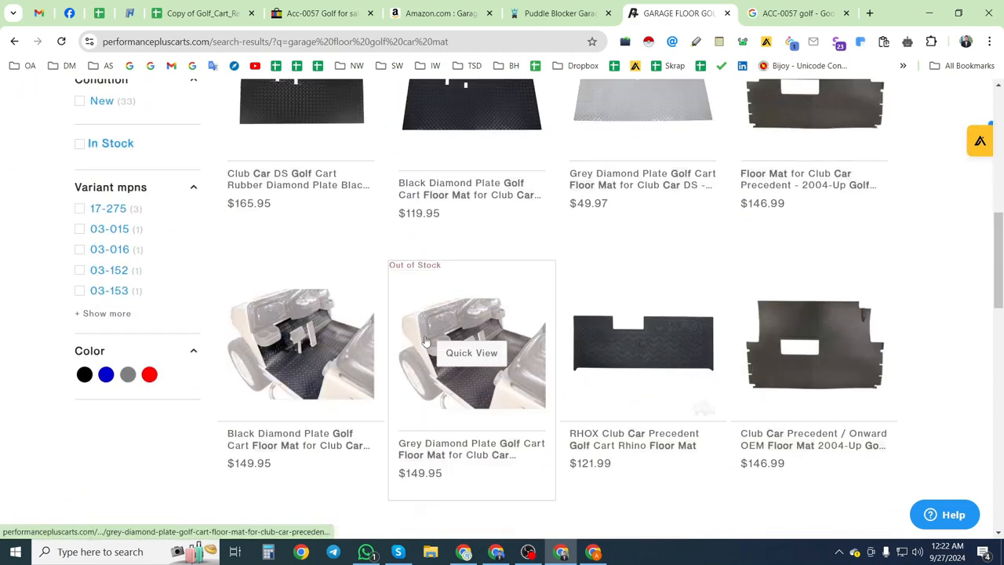
scroll(425, 339, "down", 7)
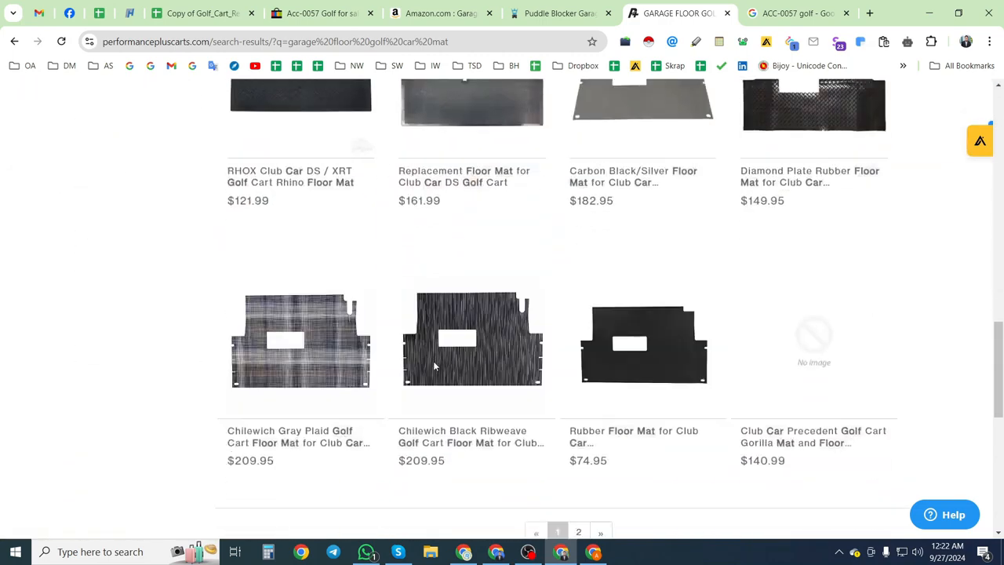
scroll(432, 361, "down", 5)
scroll(432, 350, "up", 19)
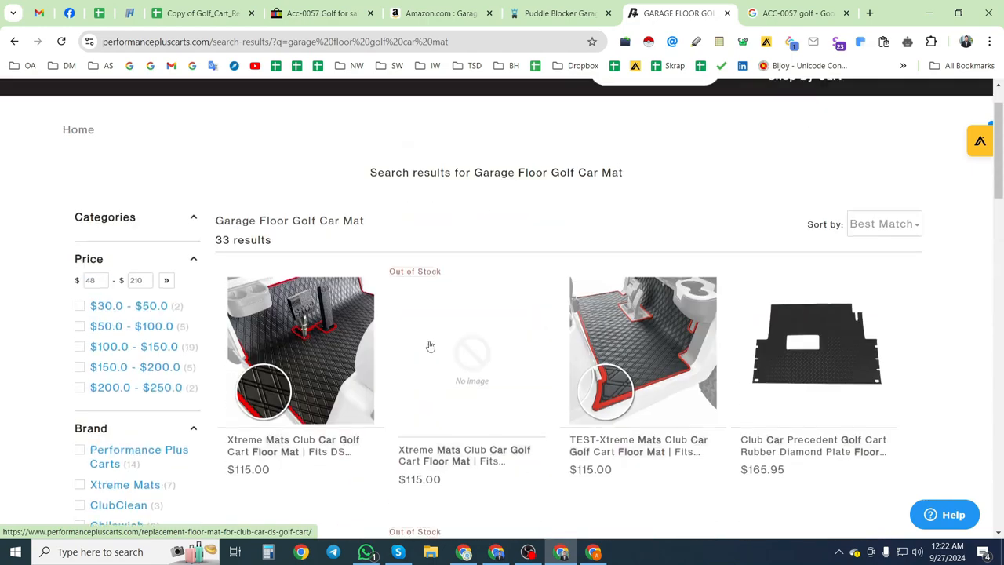
scroll(430, 346, "up", 1)
- Return to the spreadsheet, check the Extremekartz.com column's link and copy the item number "ACC-0057 golf"
left_click(218, 16)
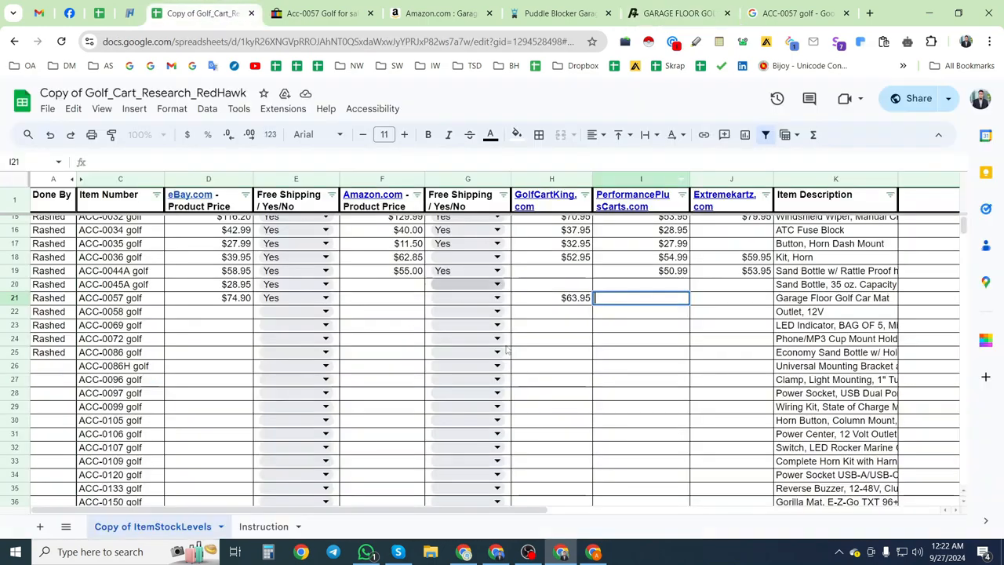
left_click(726, 209)
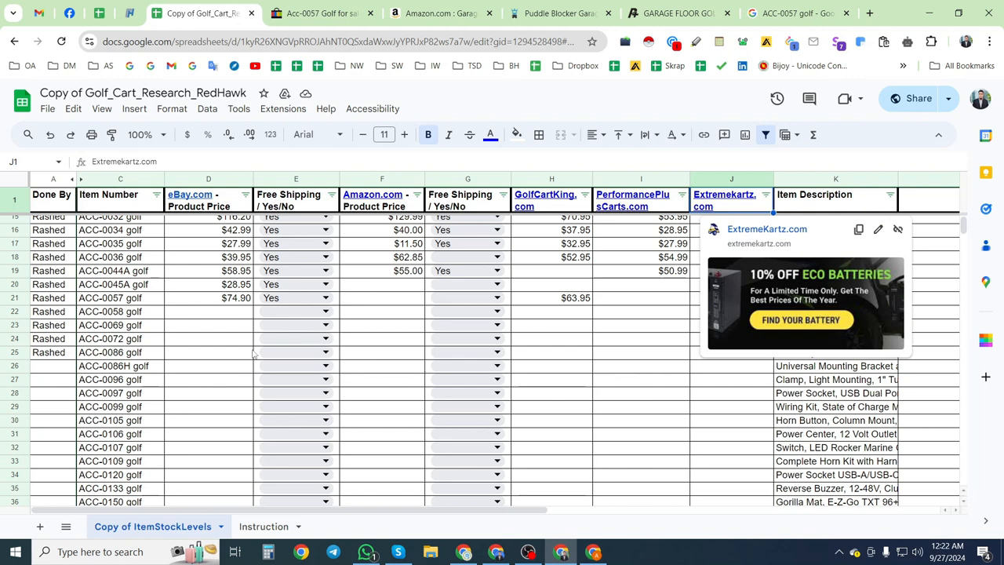
left_click(9, 302)
left_click(118, 298)
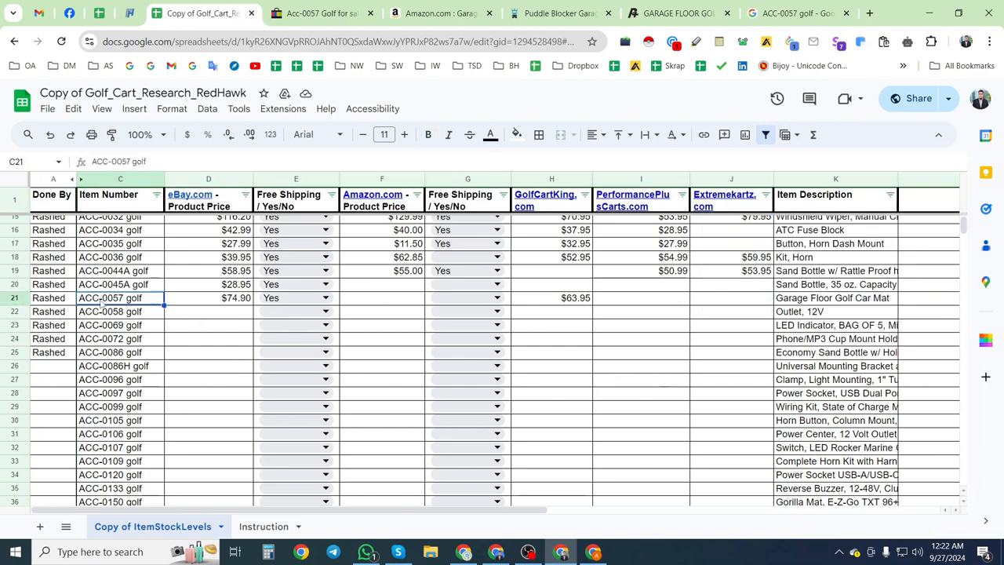
key("ctrl+c")
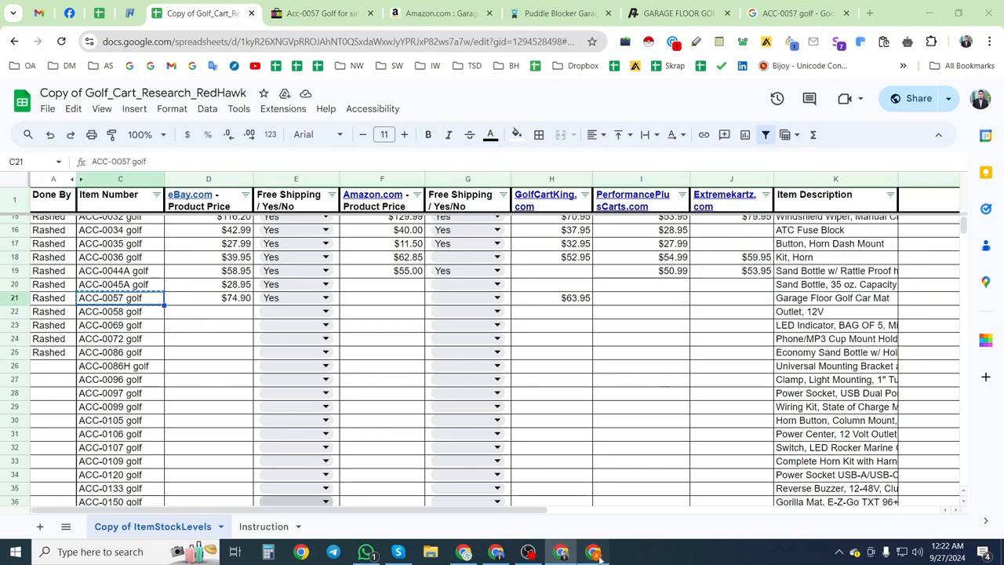
- Switch to the Extreme Kartz site, search for "ACC-0057 golf" and open the Rubber Garage Floor Golf Car Mat page
left_click(604, 554)
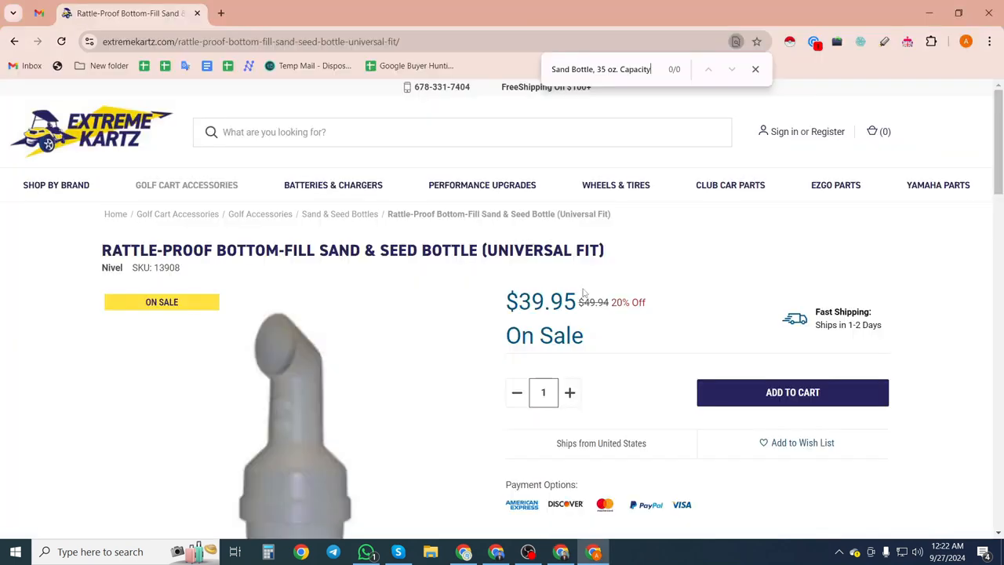
left_click(756, 69)
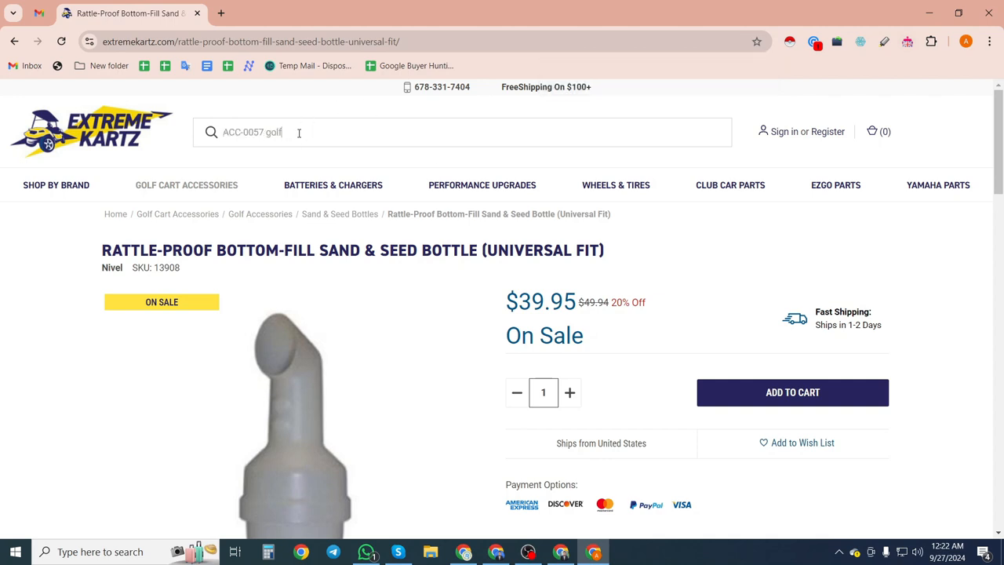
key("Return")
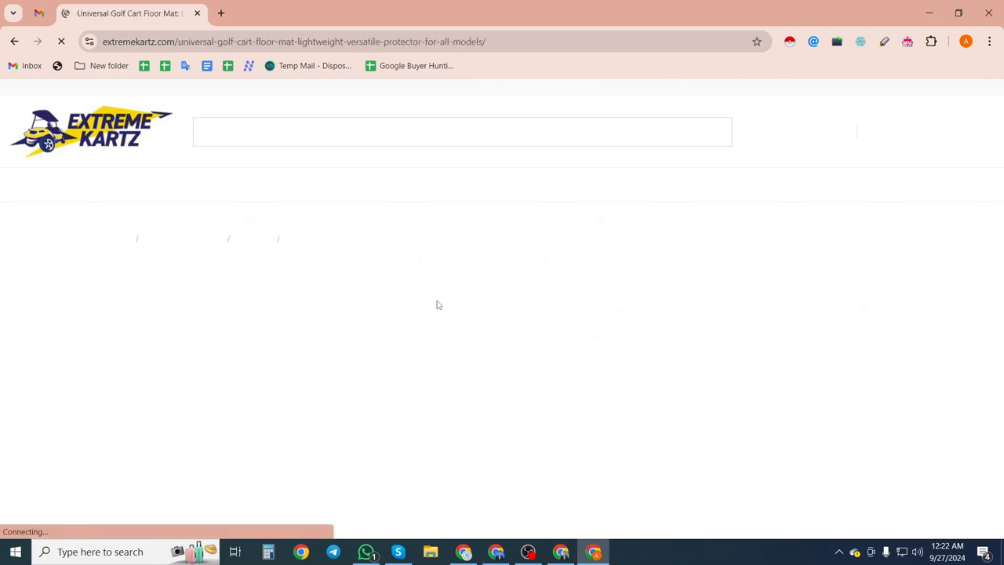
scroll(459, 293, "down", 3)
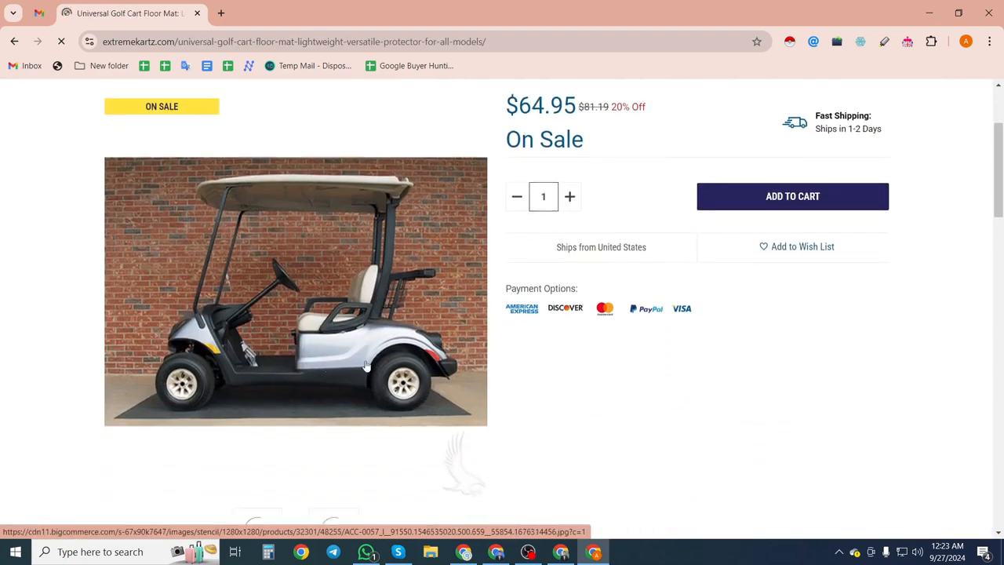
scroll(379, 318, "up", 3)
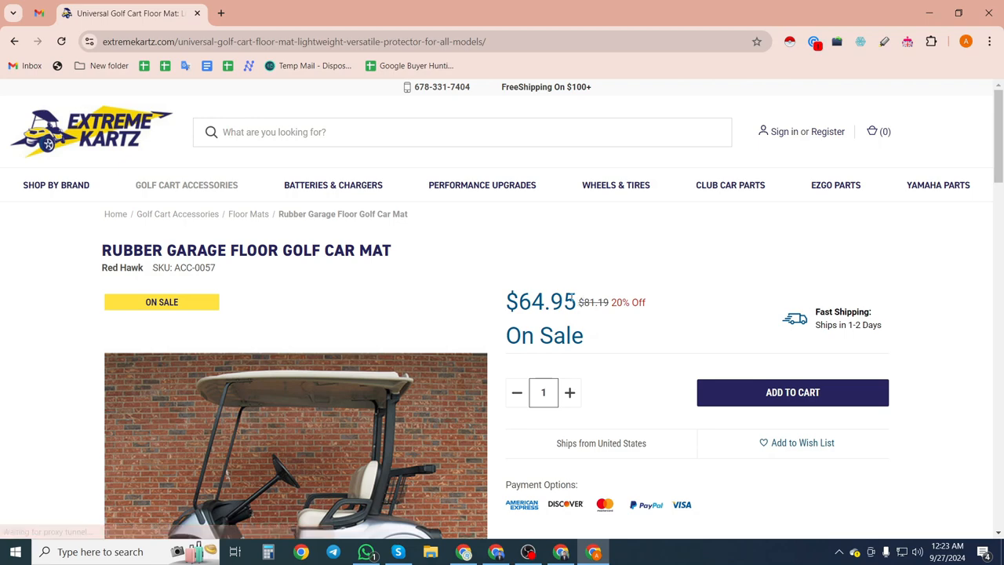
- Copy the sale price from the Extreme Kartz product page and enter $64.95 in the Extremekartz.com column for ACC-0057
left_click_drag(577, 302, 517, 302)
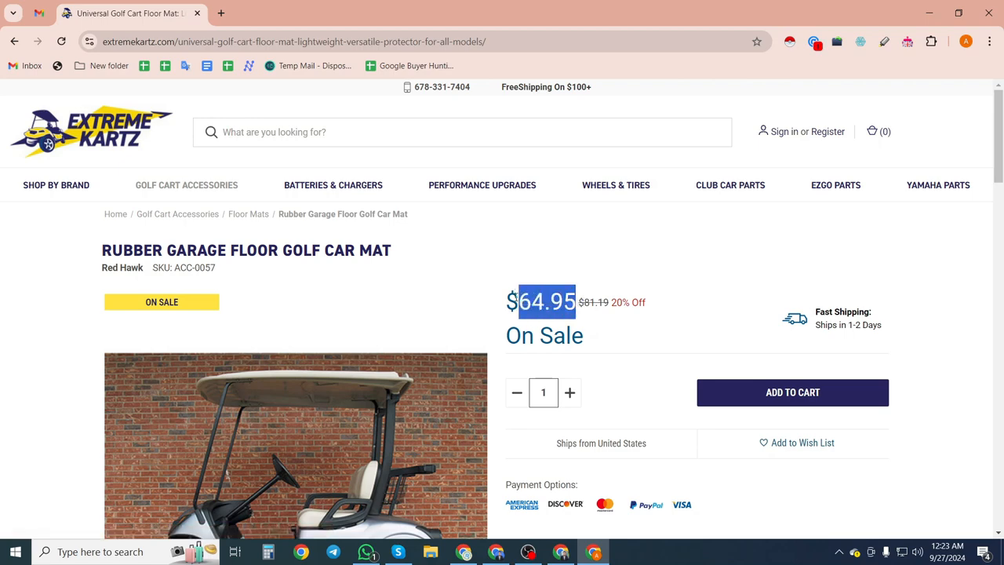
left_click(560, 552)
left_click(17, 298)
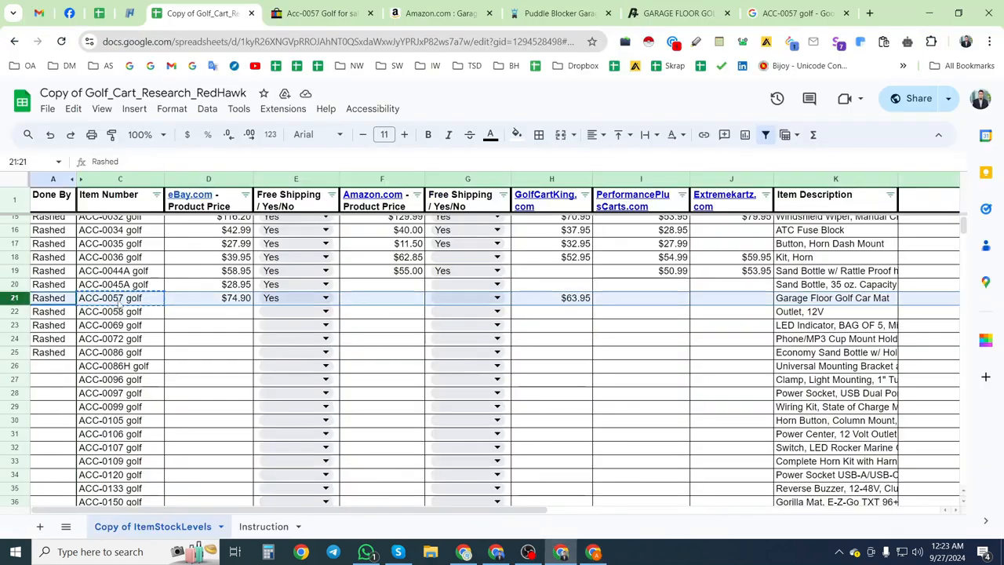
left_click(729, 302)
type("$")
key("ctrl+v")
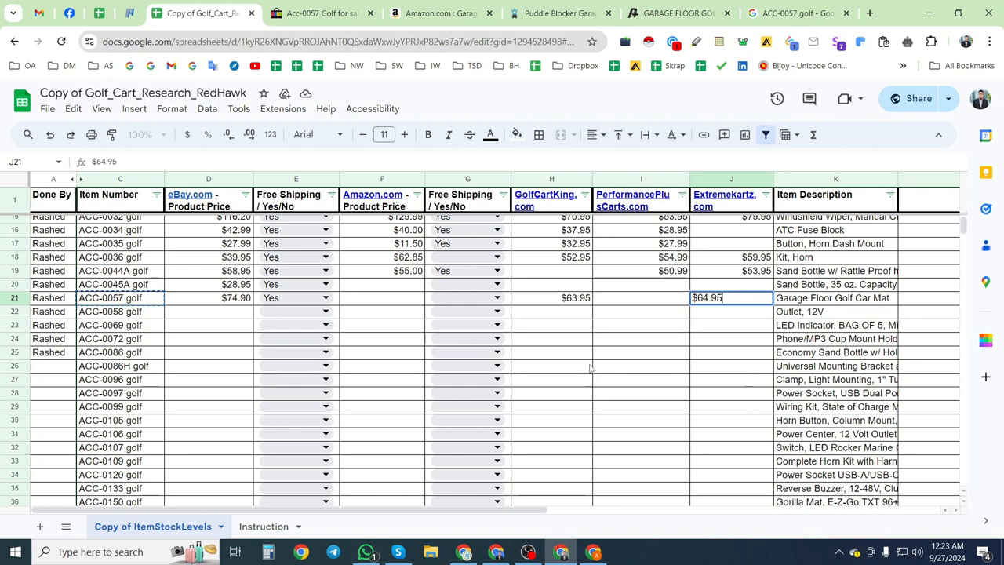
- Copy the item number "ACC-0058 golf" from the spreadsheet, search Your Parts Heroes for it and open the matching product page
left_click(14, 312)
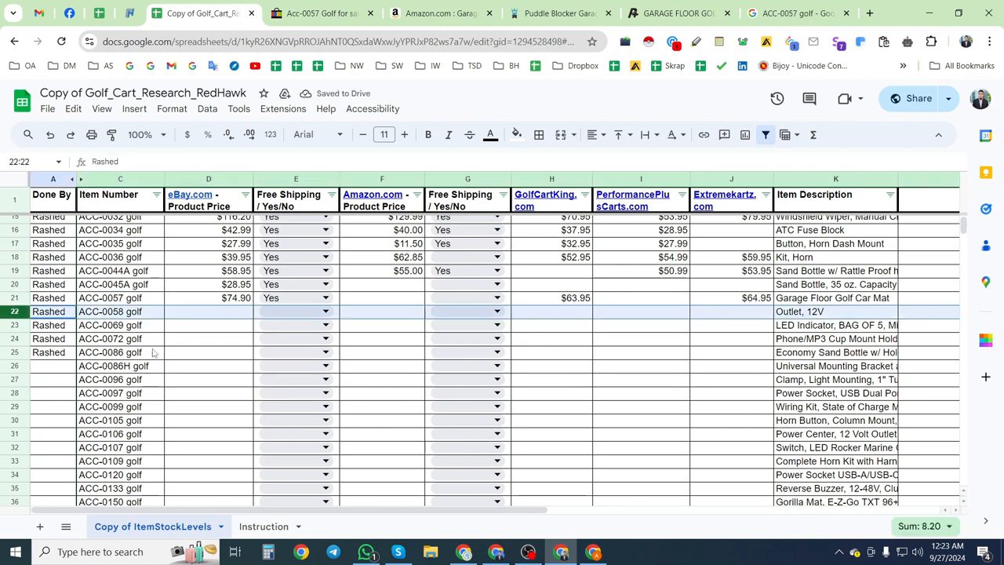
left_click(121, 314)
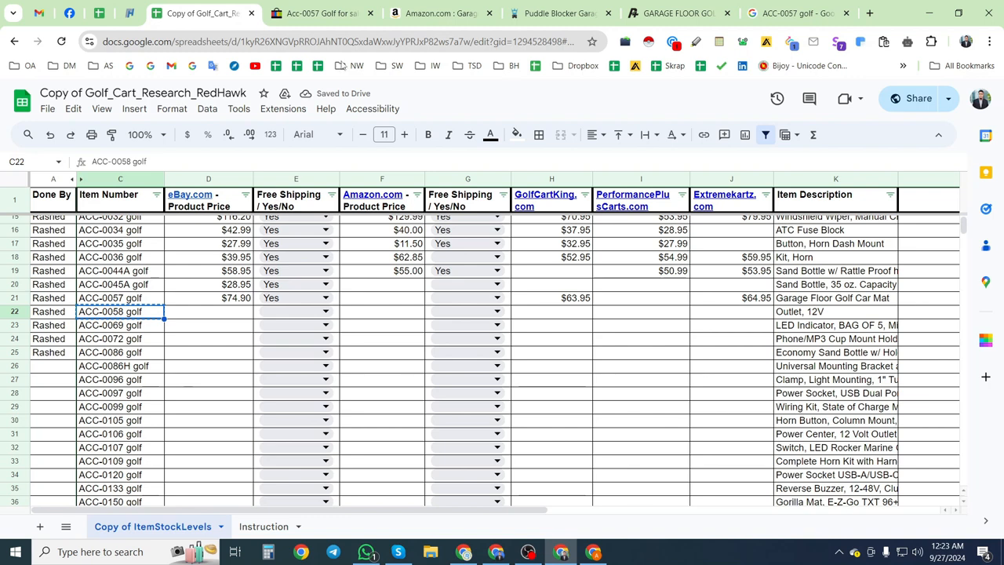
left_click(330, 13)
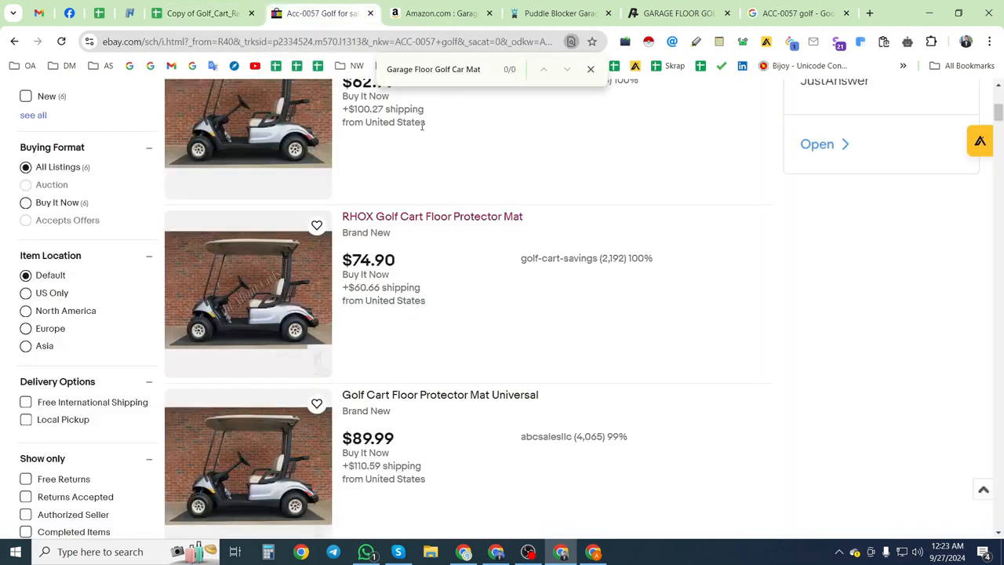
left_click(130, 14)
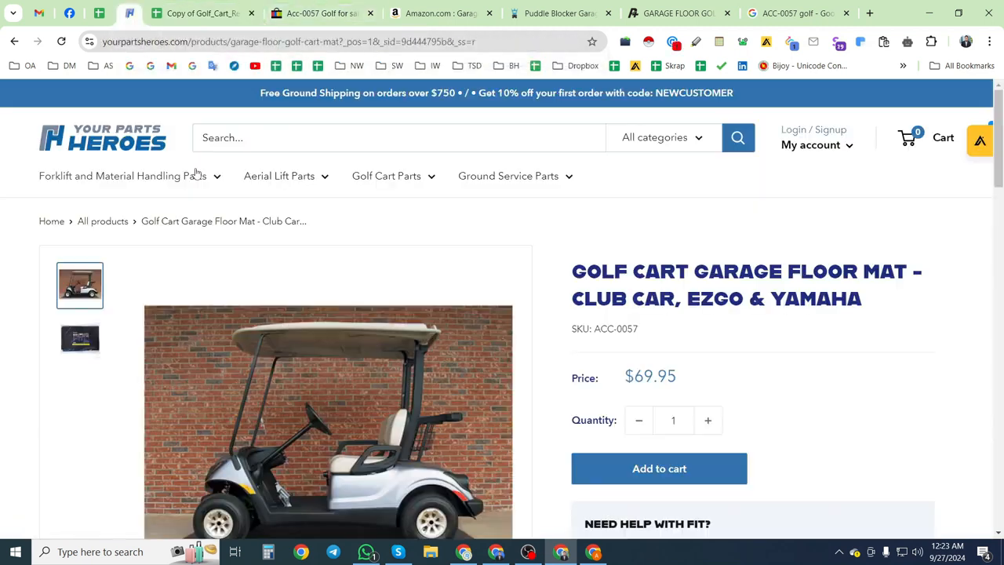
left_click(255, 137)
key("ctrl+v")
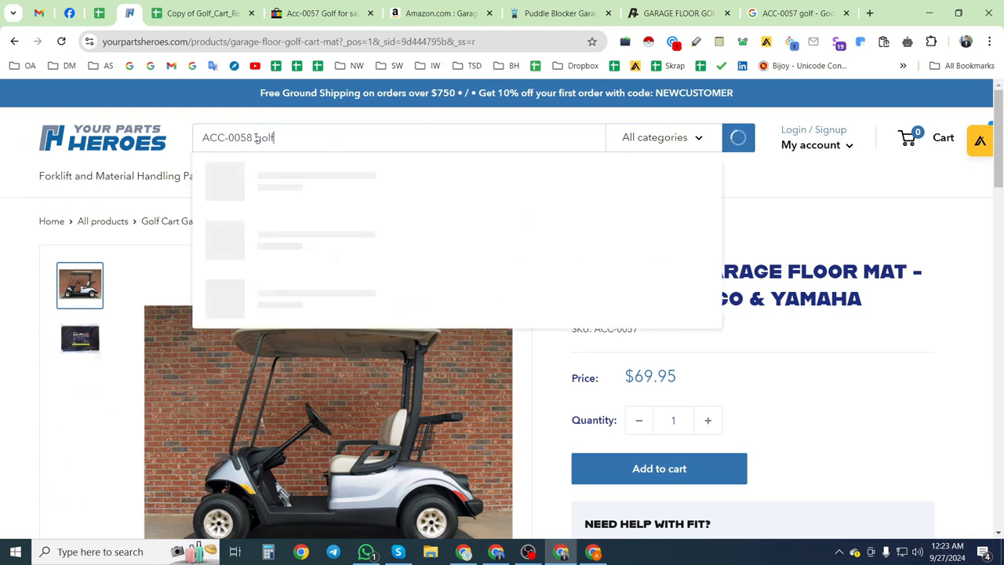
left_click(296, 204)
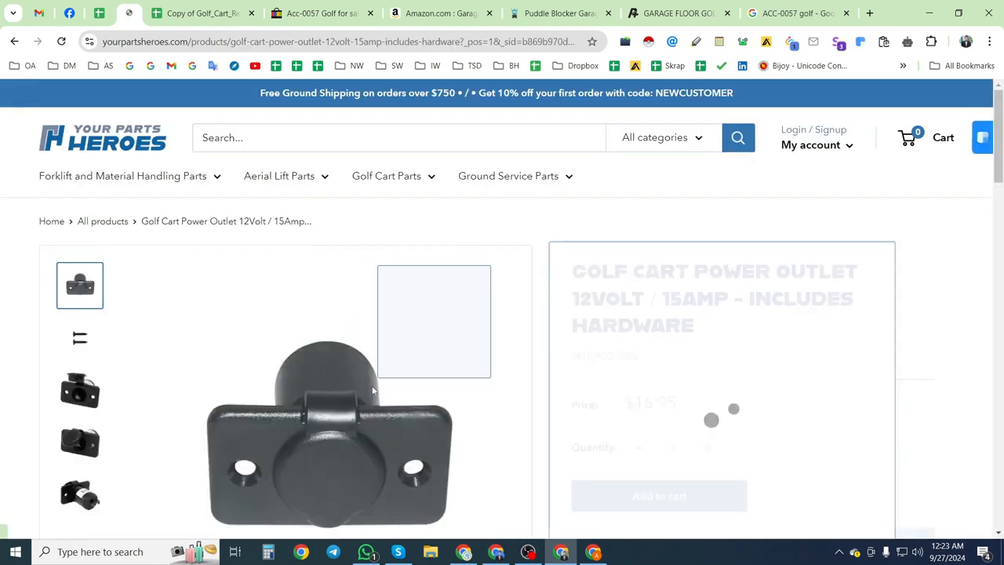
- Search eBay for "ACC-0058 golf" and look through the listed power sockets
left_click(322, 13)
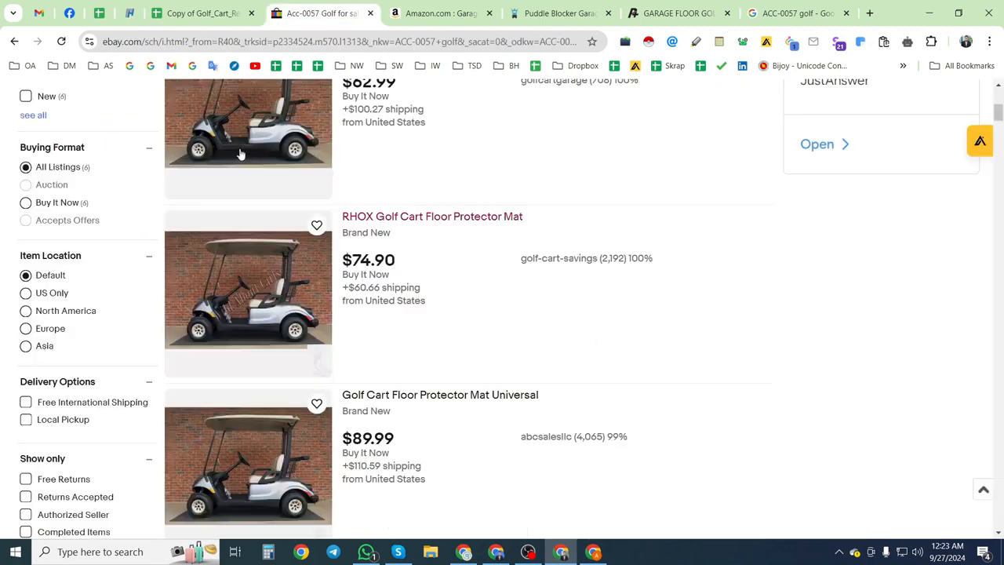
scroll(366, 244, "up", 5)
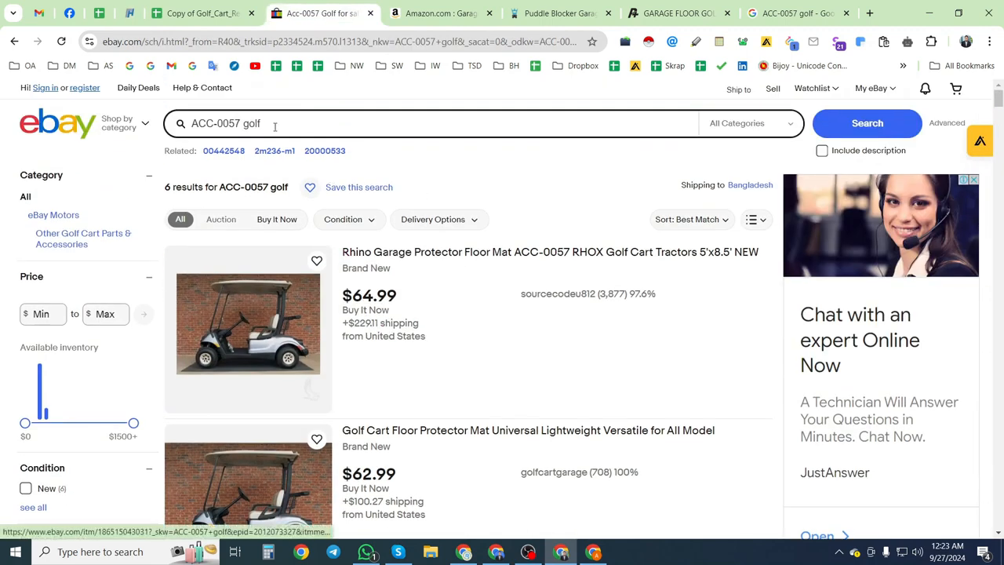
triple_click(275, 126)
type("ACC-0058 golf")
left_click(835, 126)
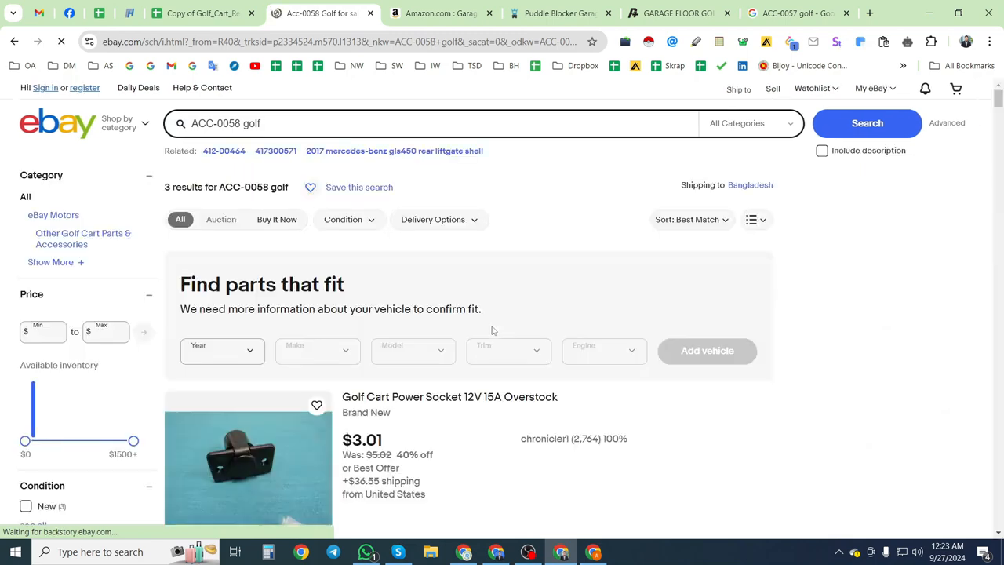
scroll(640, 420, "down", 5)
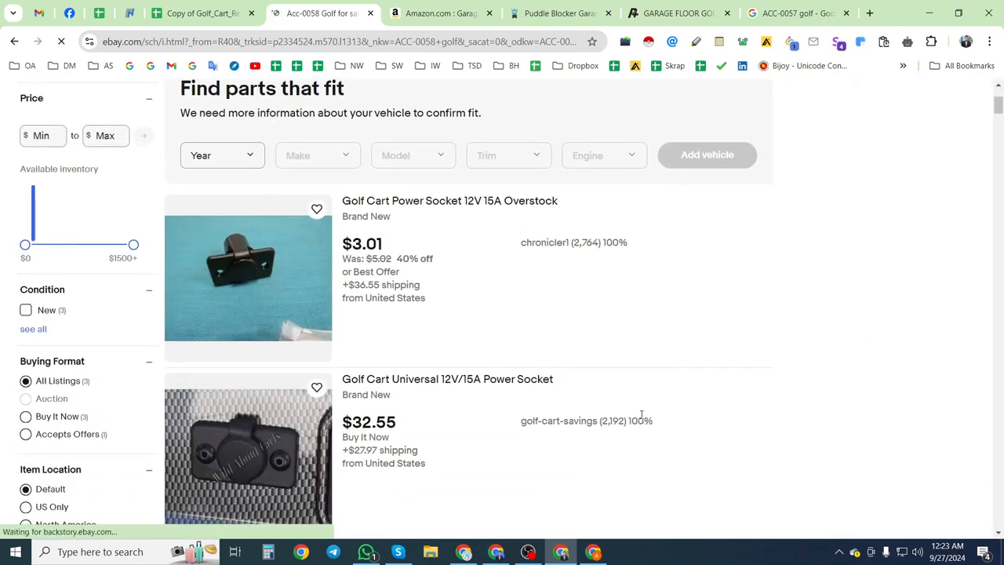
scroll(499, 396, "up", 4)
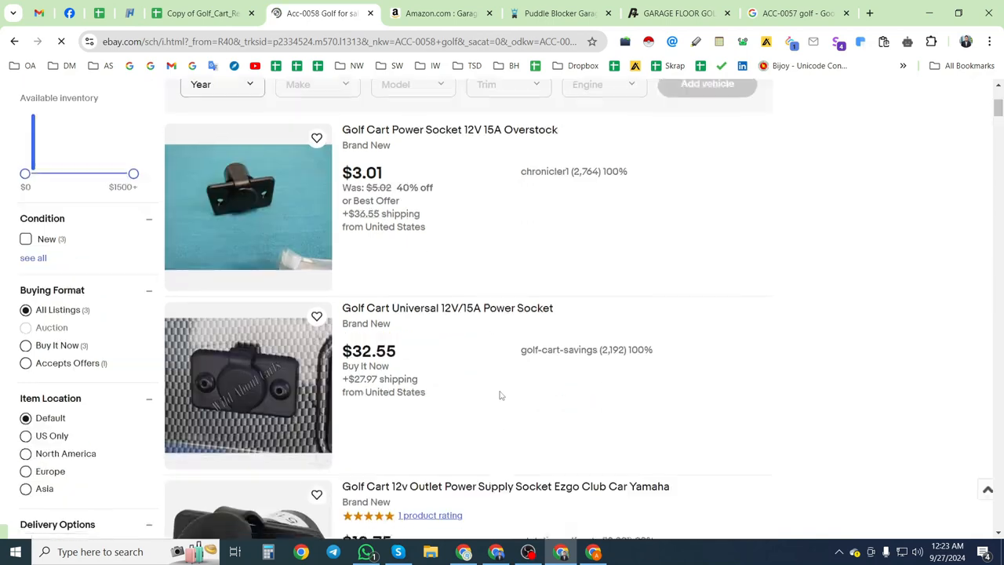
- Return to the spreadsheet and copy the ACC-0058 item description "Outlet, 12V"
left_click(168, 17)
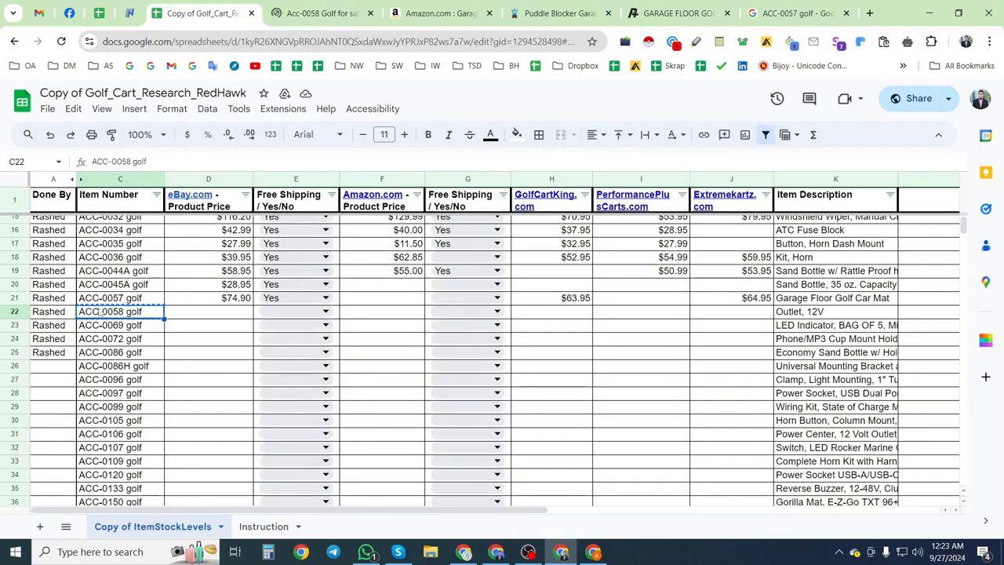
key("shift+space")
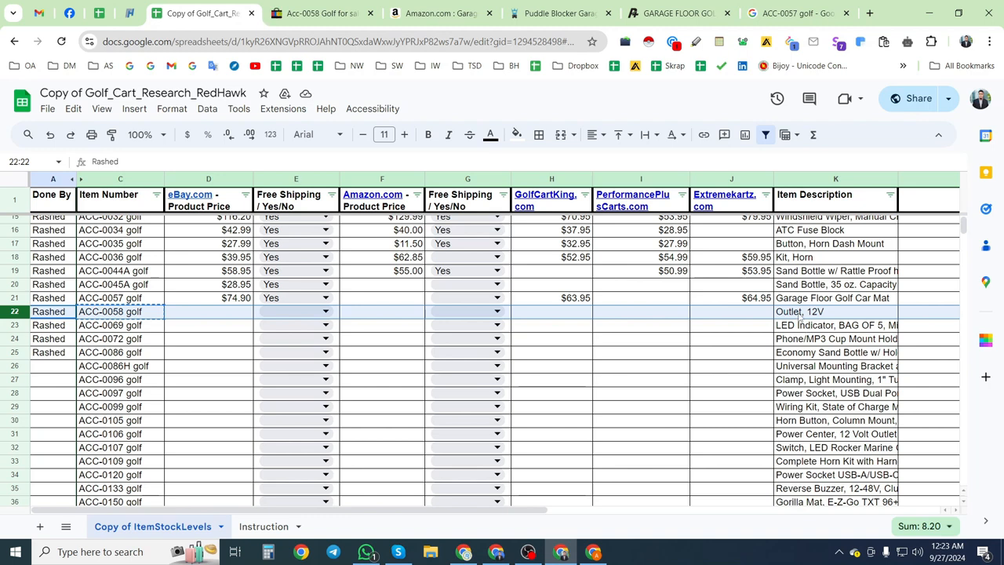
left_click(800, 315)
key("ctrl+c")
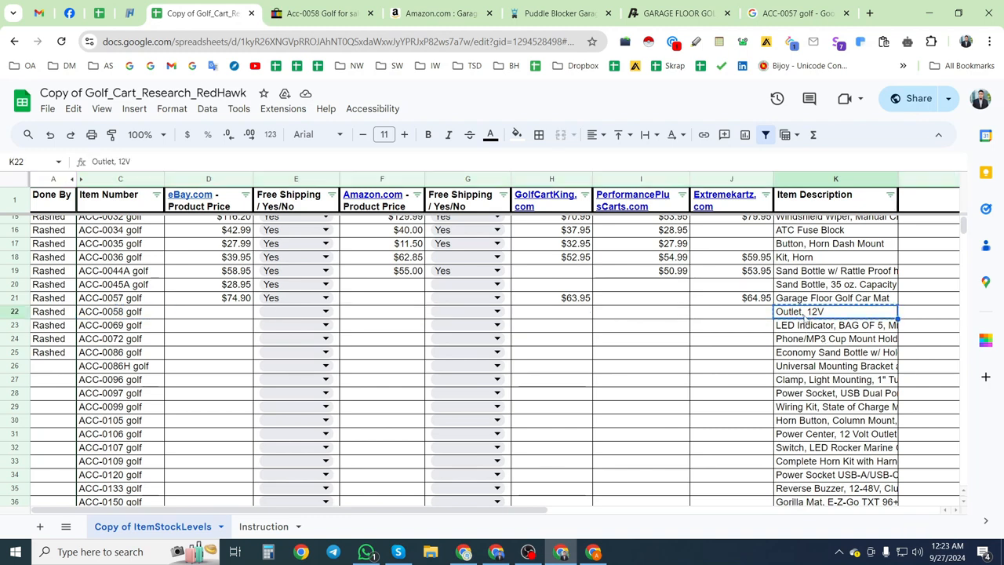
- Go back to the eBay results and examine the titles, photos and prices for a match to "Outlet, 12V"
key("ctrl+Tab")
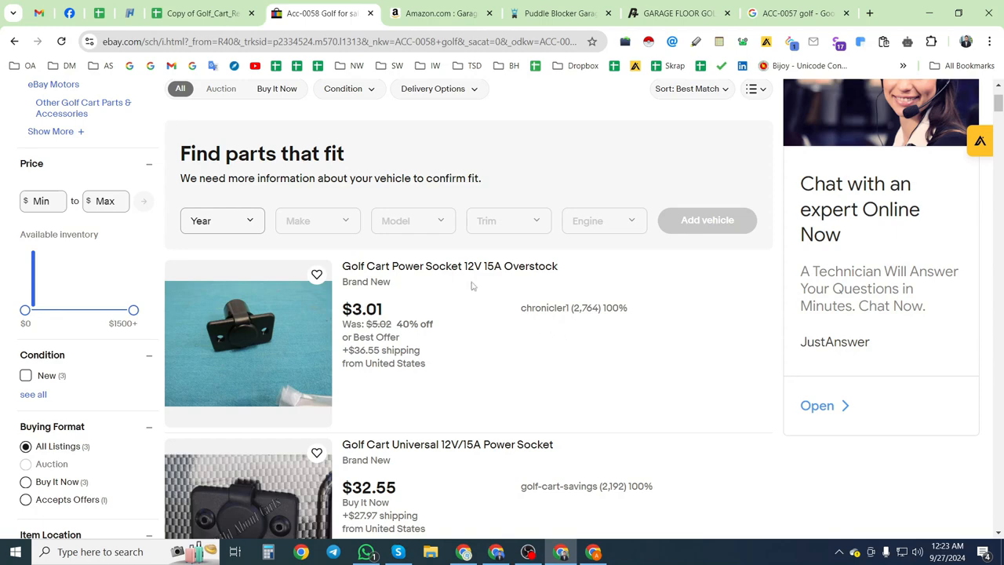
scroll(508, 280, "down", 2)
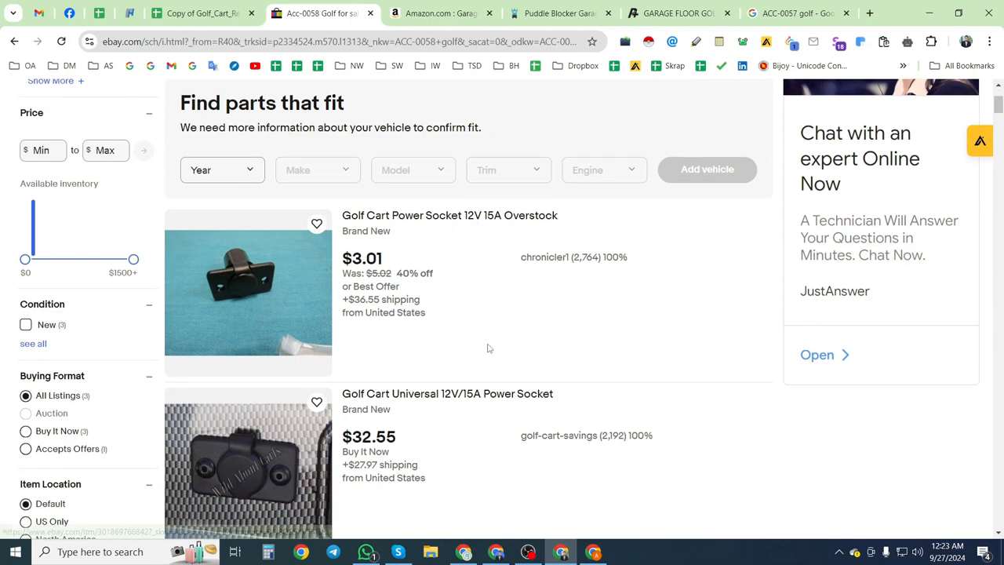
scroll(454, 325, "down", 2)
scroll(454, 324, "down", 1)
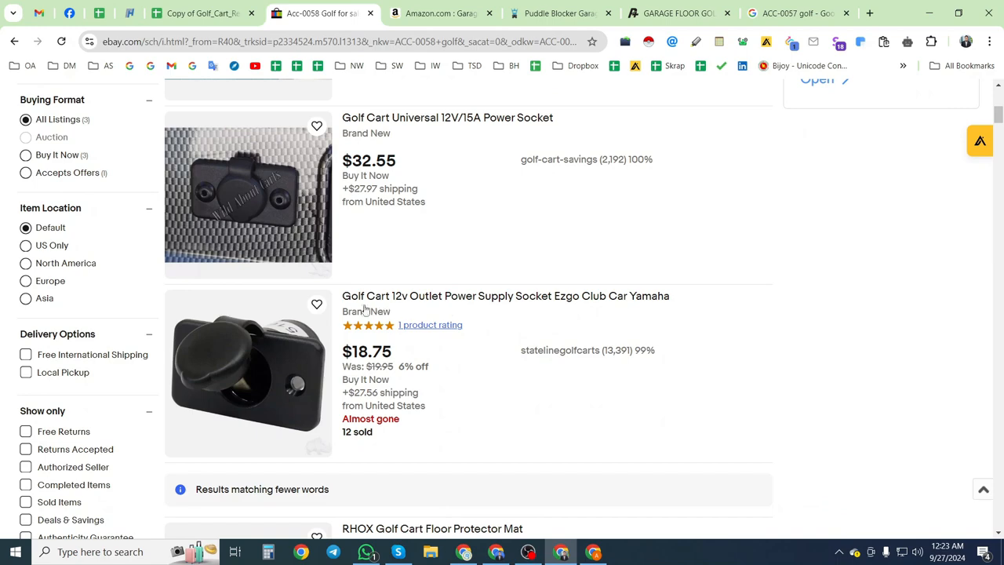
scroll(484, 346, "up", 3)
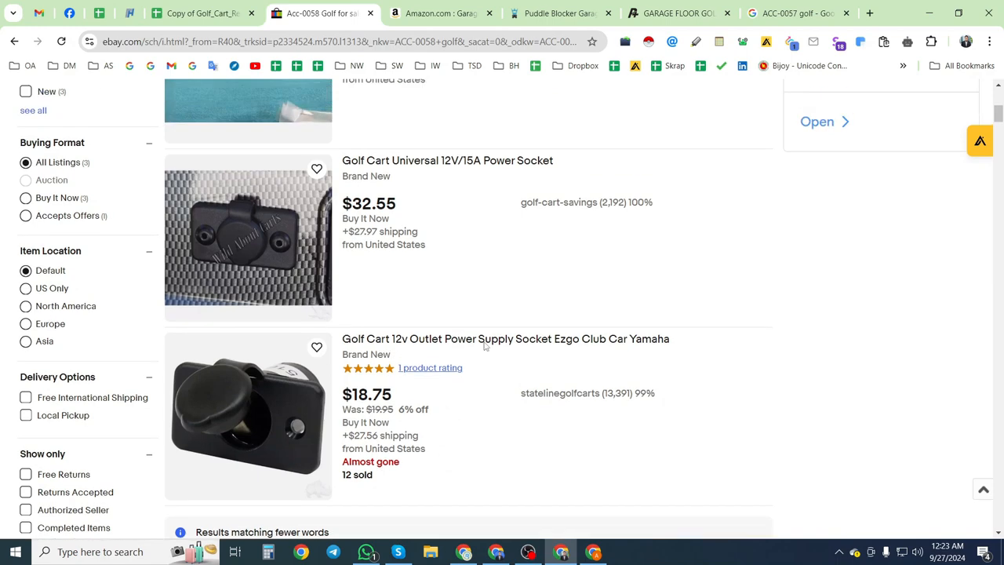
scroll(484, 345, "down", 2)
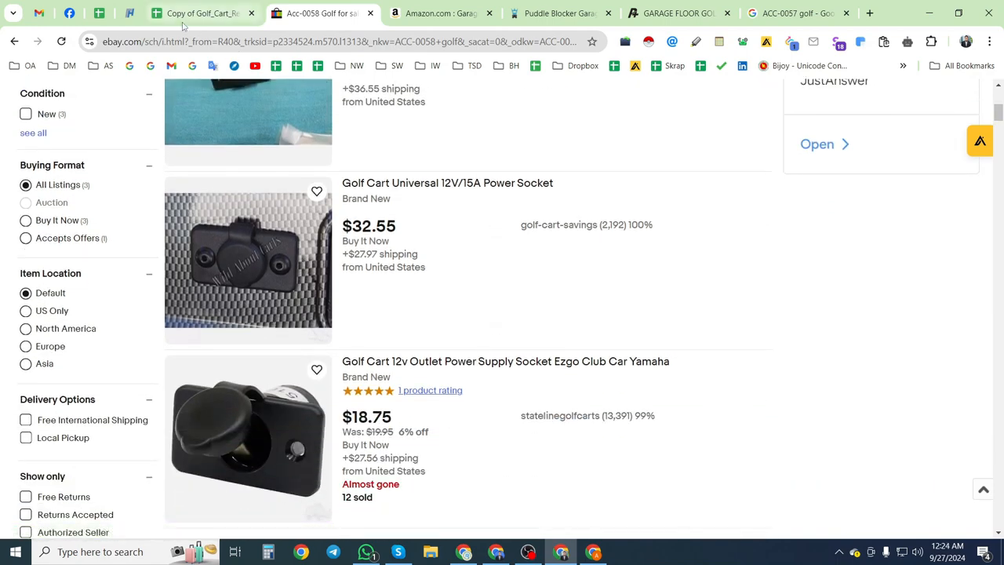
- Review the ACC-0058 power outlet on Your Parts Heroes and compare it with the eBay power socket listings
left_click(130, 13)
scroll(365, 352, "down", 1)
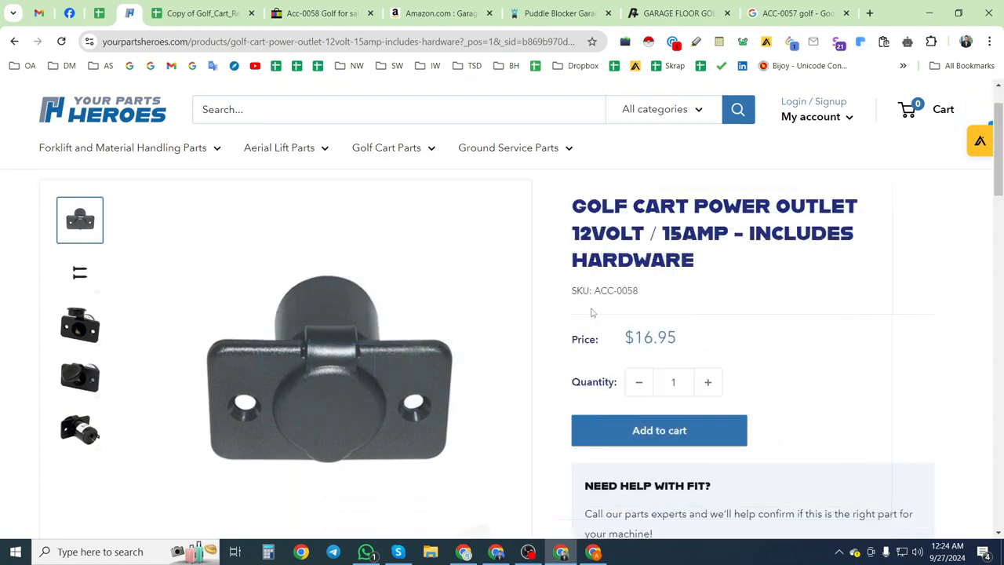
scroll(439, 259, "up", 1)
left_click(322, 13)
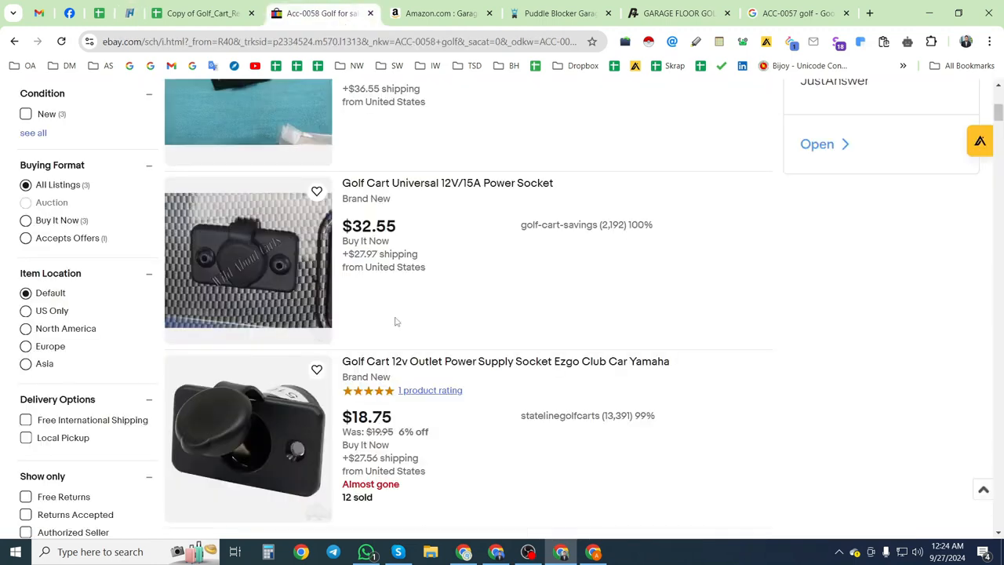
scroll(407, 418, "up", 2)
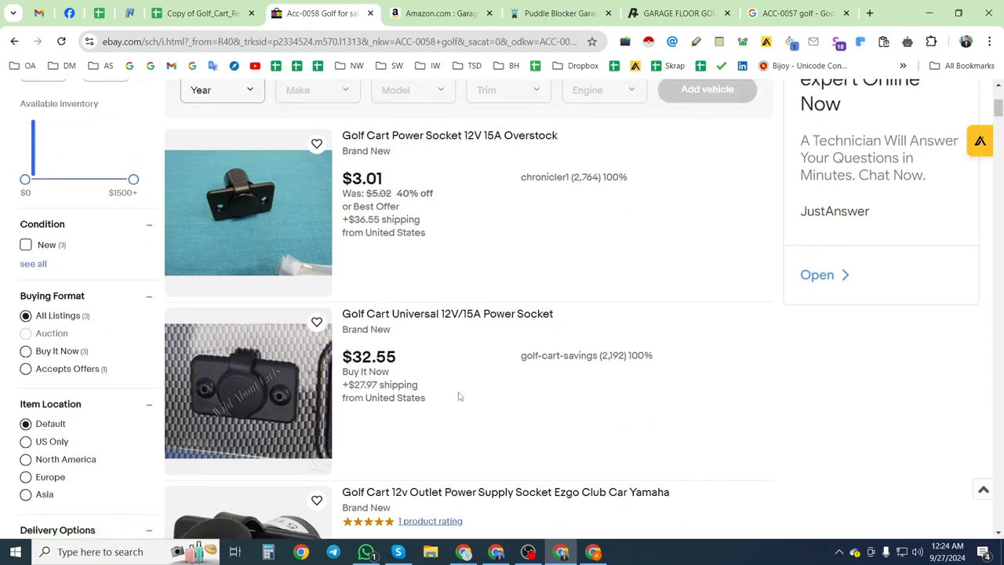
scroll(460, 396, "up", 1)
scroll(460, 396, "down", 1)
scroll(459, 396, "up", 4)
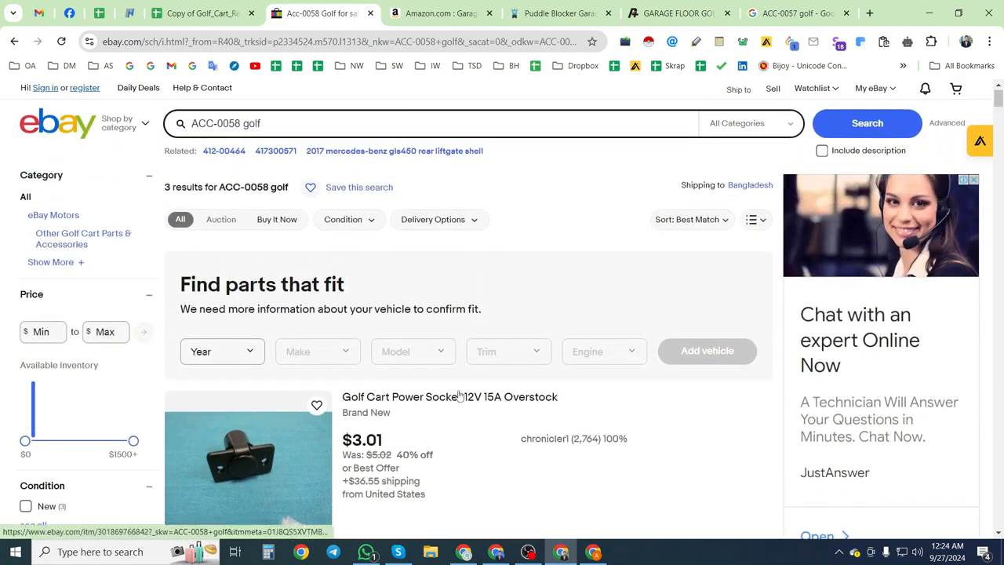
- Search Google for "ACC-0058 golf", using the item number from the clipboard history
left_click(797, 16)
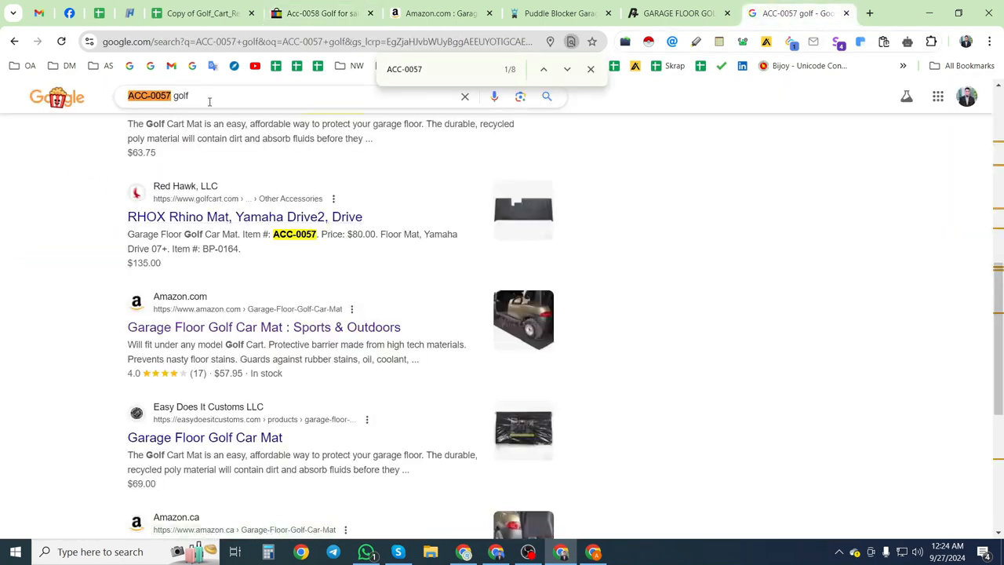
left_click_drag(41, 95, 40, 96)
key("super+v")
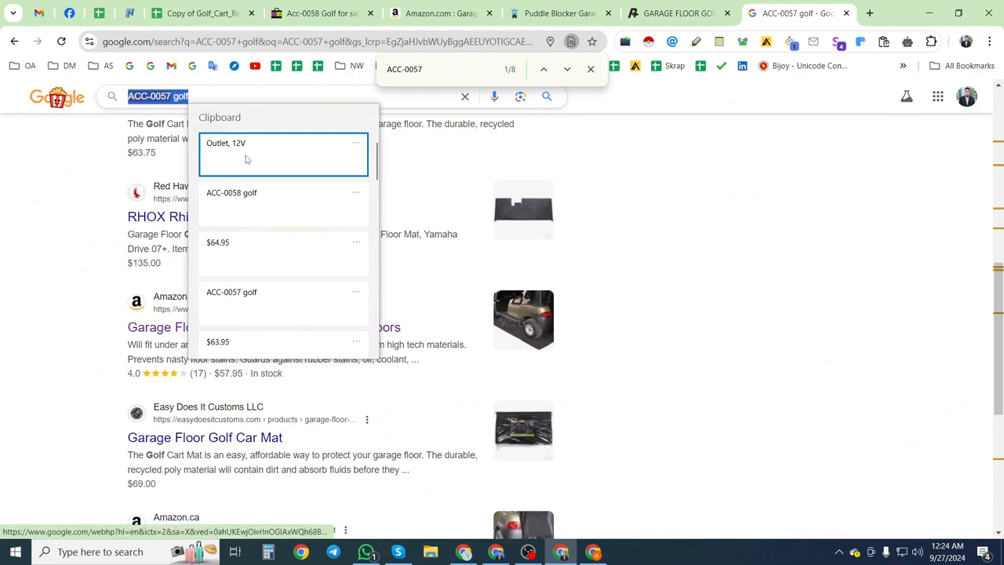
left_click(265, 196)
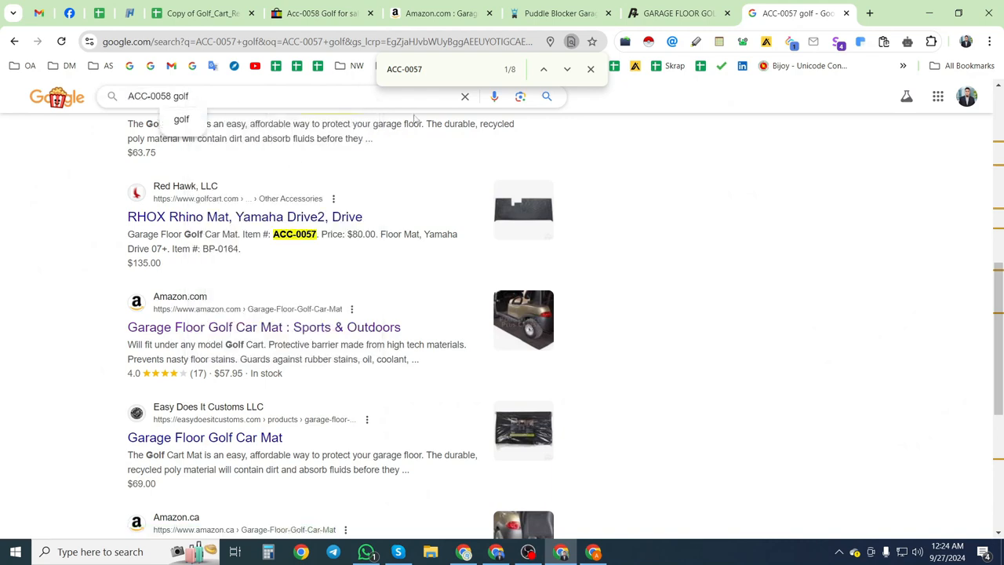
key("Return")
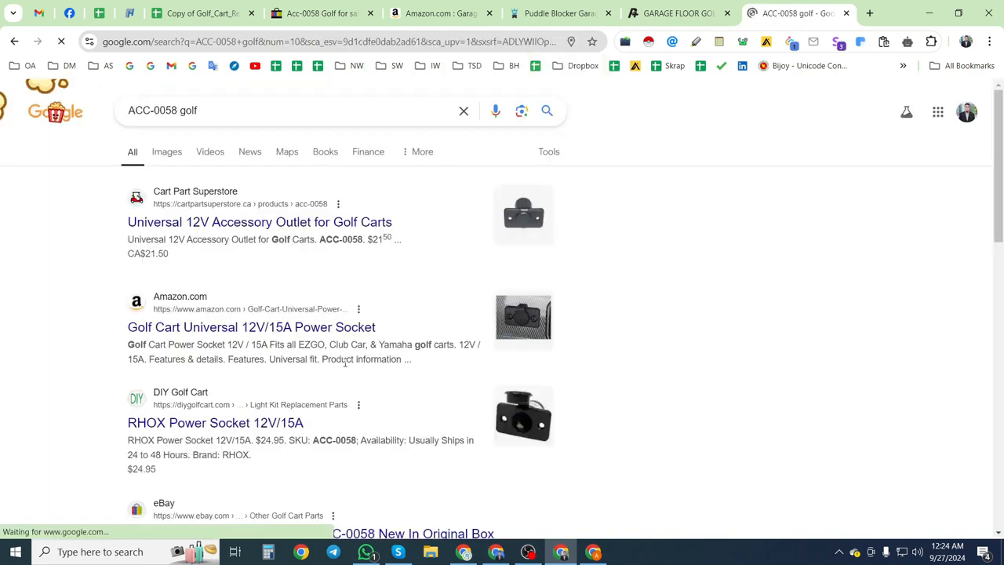
- Open the eBay result for Red Hawk part ACC-0058 from Google, followed by the matching "Outlet, 12V" listing under also-viewed items
scroll(77, 395, "down", 2)
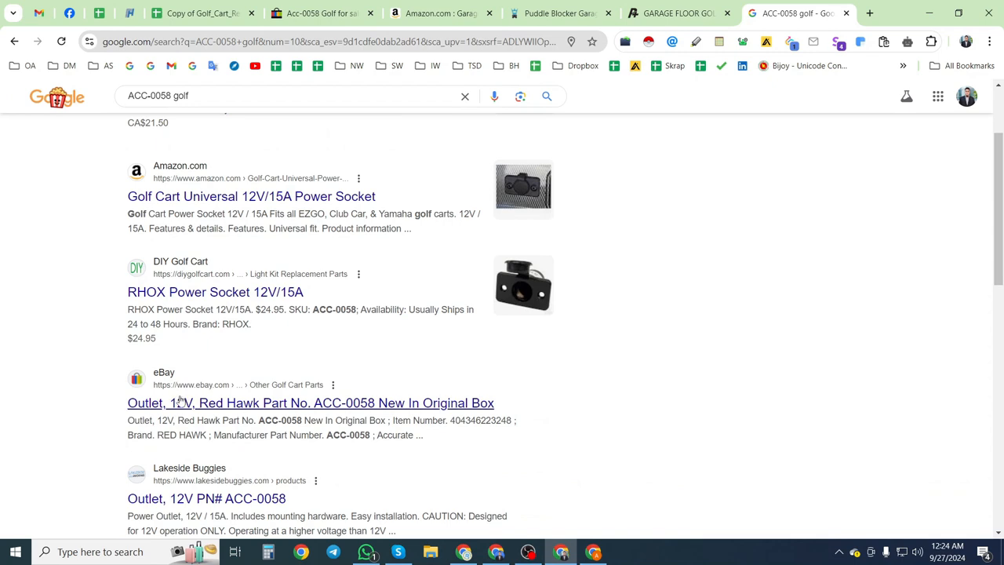
middle_click(138, 402)
left_click(816, 14)
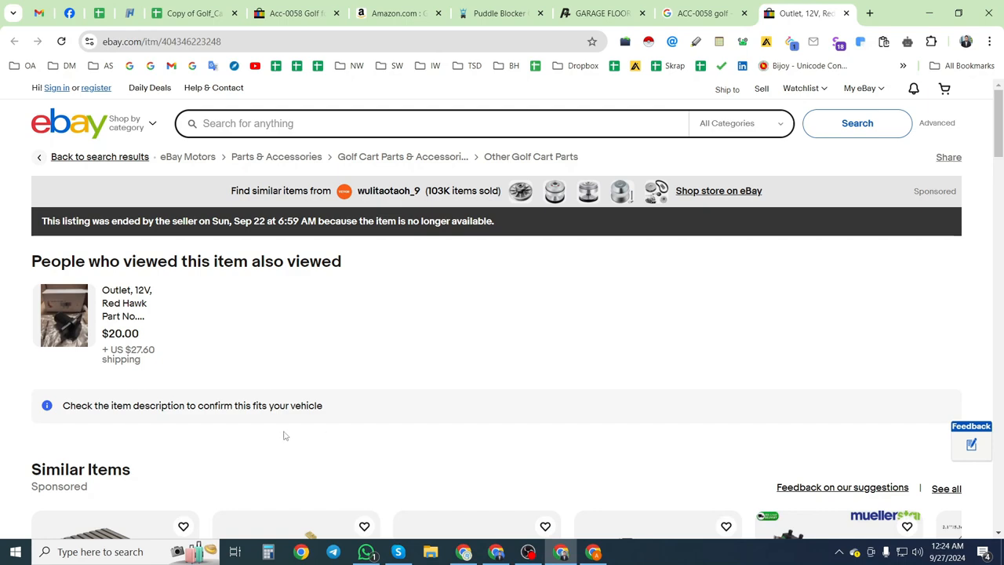
left_click(70, 321)
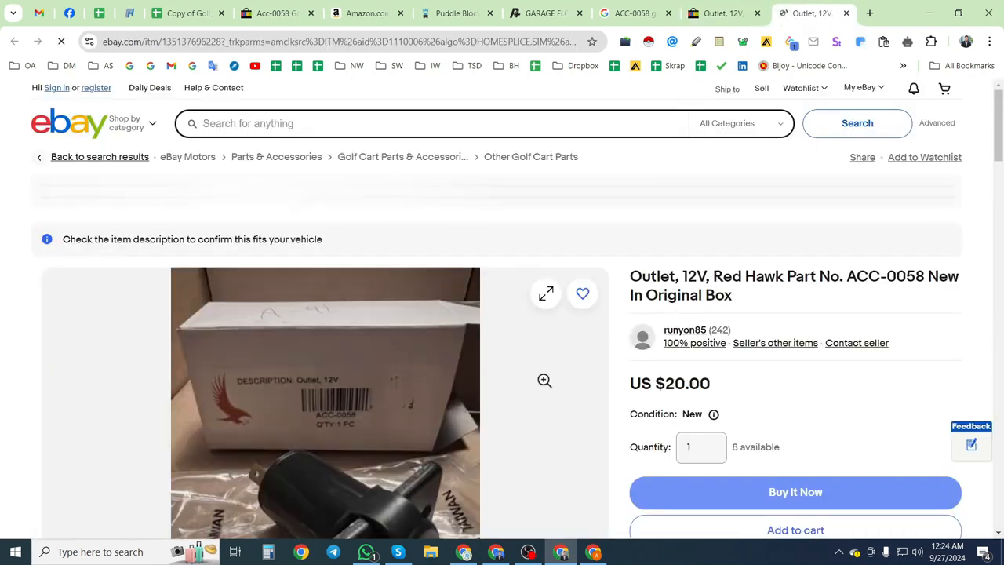
- Inspect the eBay ACC-0058 outlet's photo and shipping details, and copy its price, $20.00
scroll(542, 380, "down", 2)
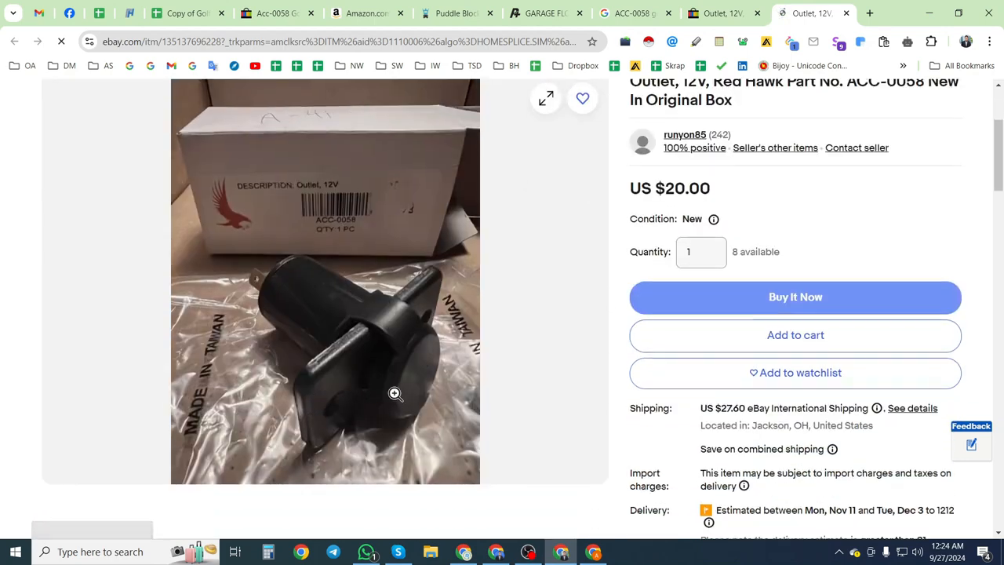
scroll(730, 352, "up", 2)
left_click_drag(710, 320, 655, 317)
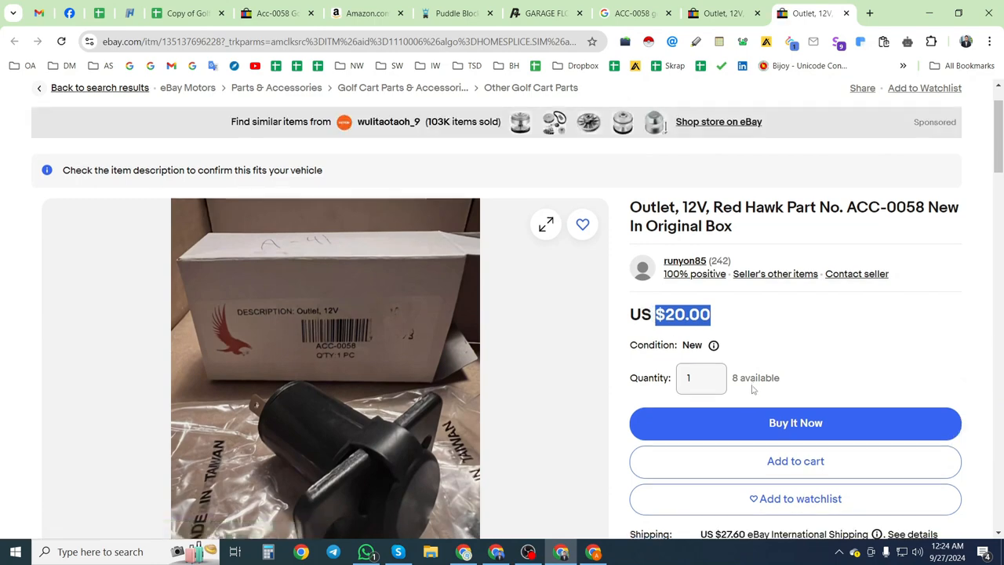
scroll(735, 400, "down", 3)
scroll(735, 274, "up", 1)
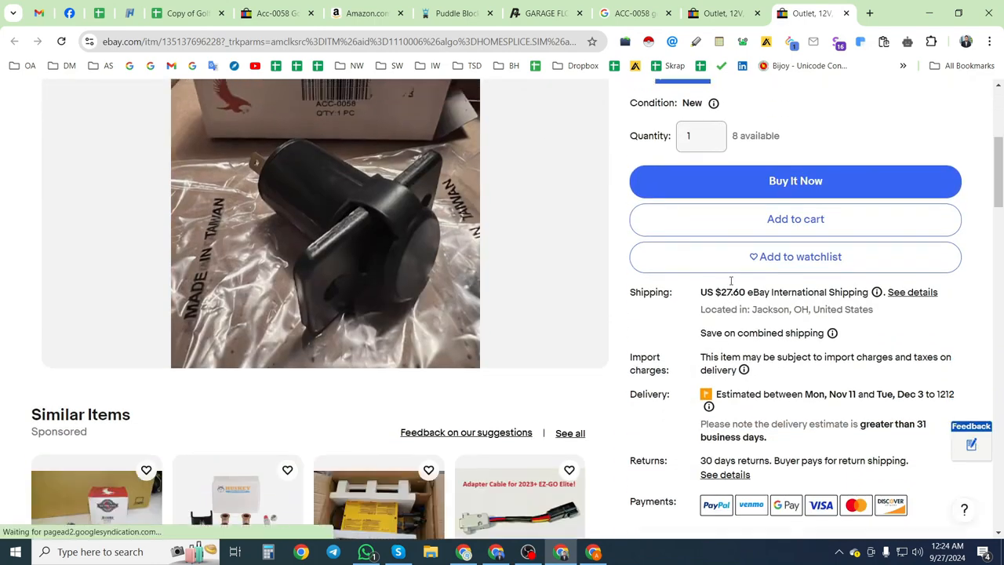
scroll(730, 280, "down", 1)
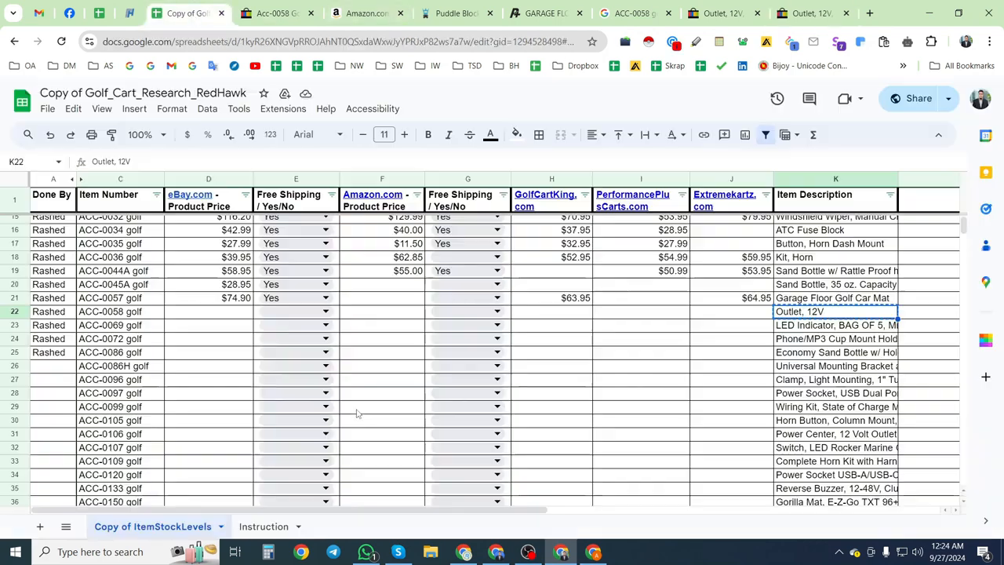
- Enter $20.00 as the eBay price for ACC-0058 in row 22 of the spreadsheet and set its free shipping to Yes
left_click(188, 13)
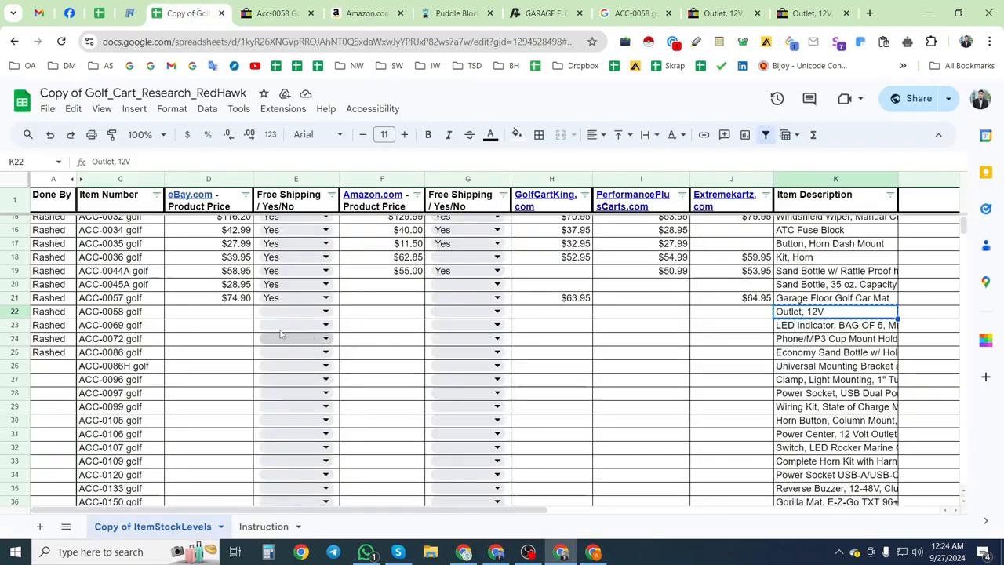
left_click(22, 311)
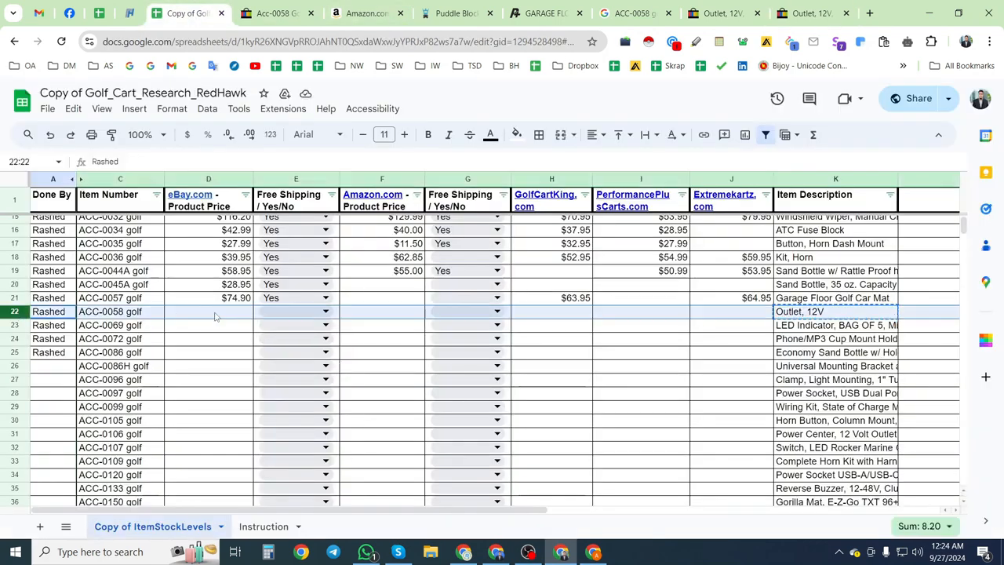
left_click(207, 311)
type("$20.00")
left_click(326, 312)
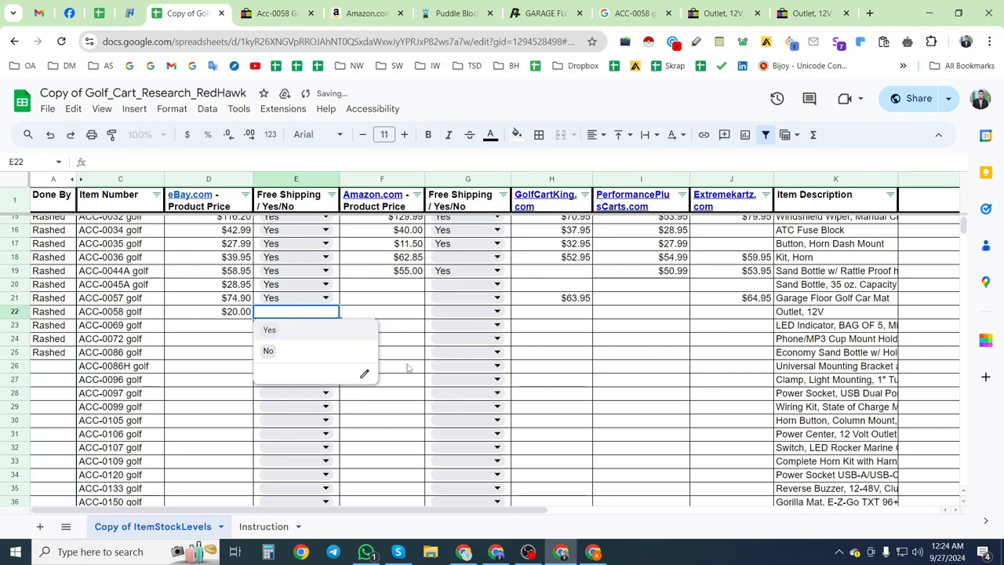
left_click(269, 330)
- Copy the item number "ACC-0058 golf" from the spreadsheet, switch to the Amazon page and close the two eBay listing pages
left_click(103, 315)
key("ctrl+c")
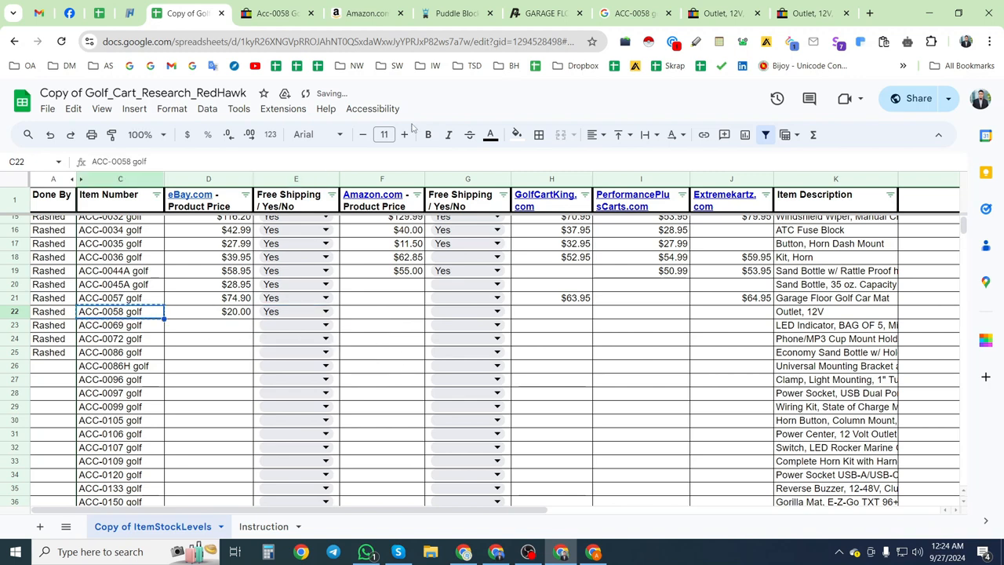
left_click(364, 13)
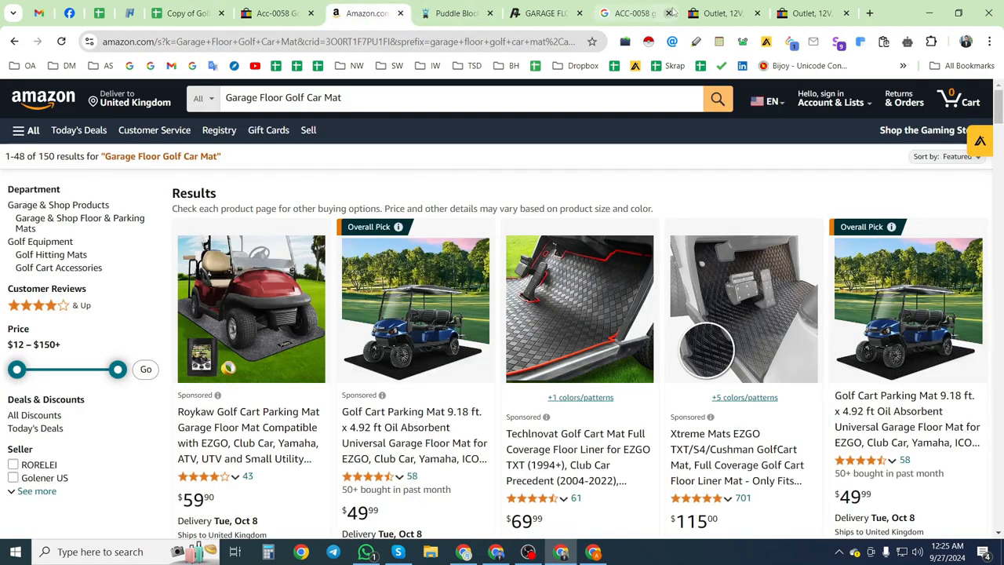
left_click(758, 13)
left_click(757, 14)
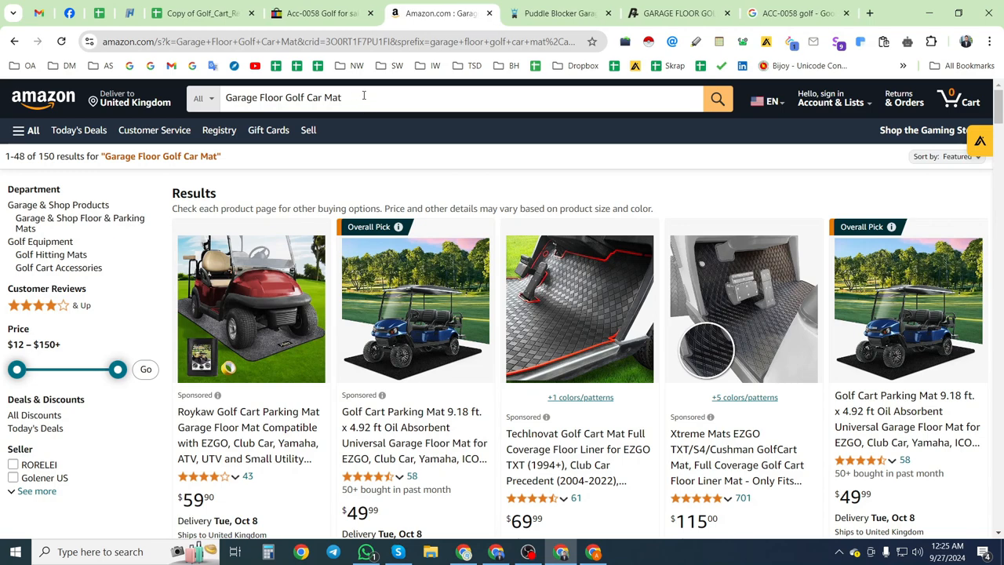
- Search Amazon for "ACC-0058 golf" and look through the results for a matching 12V outlet
left_click(355, 96)
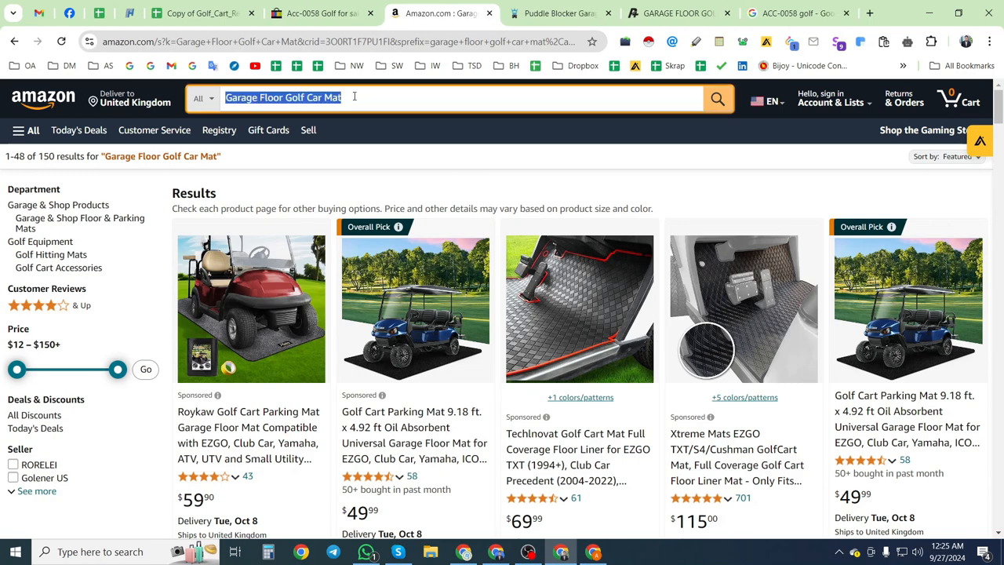
key("ctrl+v")
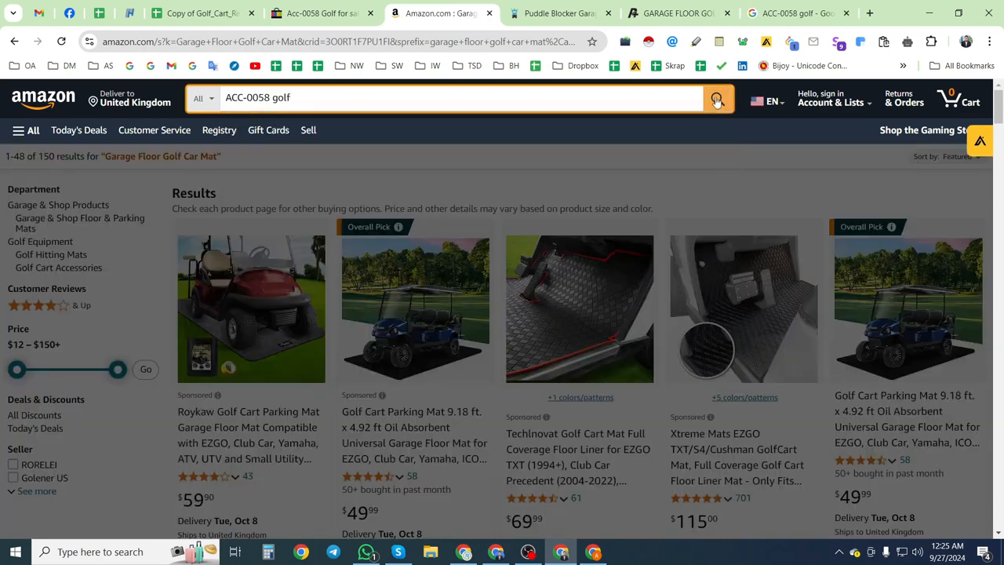
key("Return")
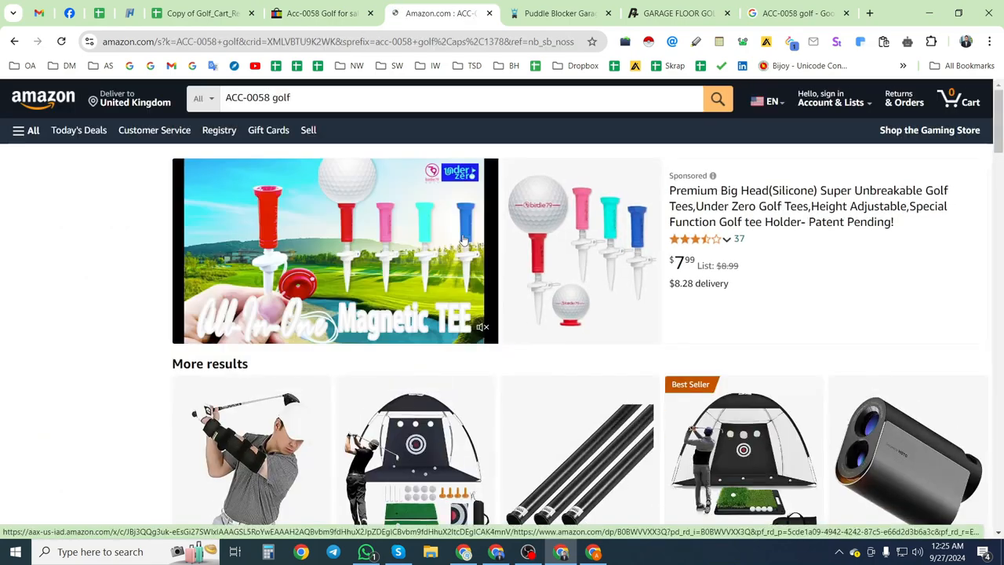
scroll(348, 304, "down", 4)
scroll(347, 302, "down", 5)
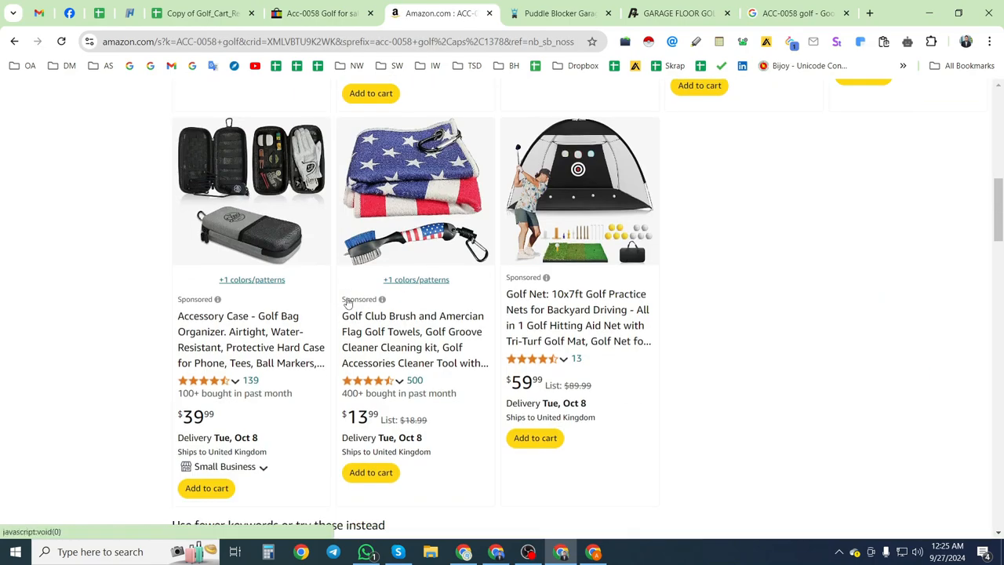
scroll(347, 302, "up", 5)
left_click(345, 294)
scroll(345, 294, "up", 3)
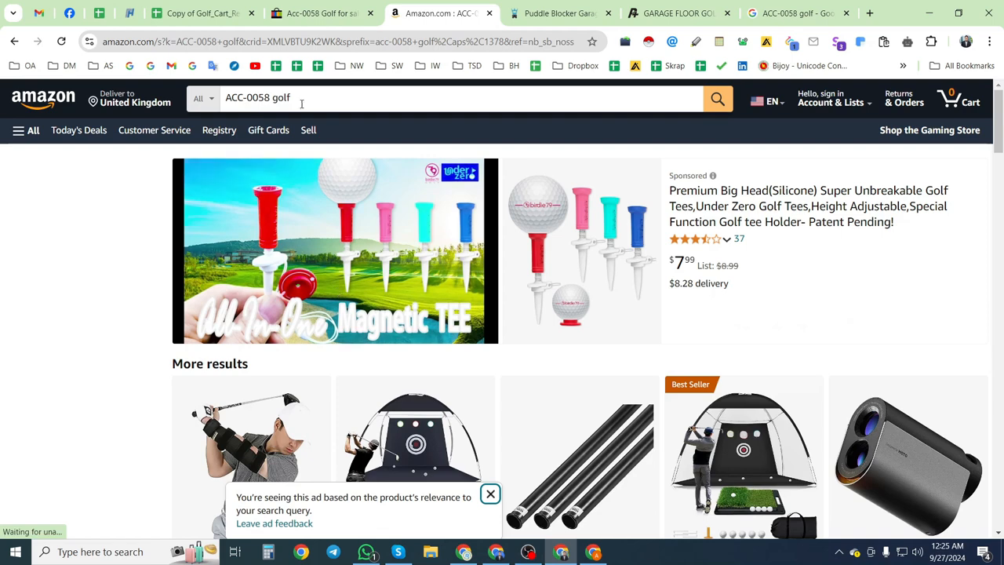
- Search Amazon for "Outlet, 12V", using the description from the clipboard history, and scan the results for a match
left_click(258, 97)
key("super+v")
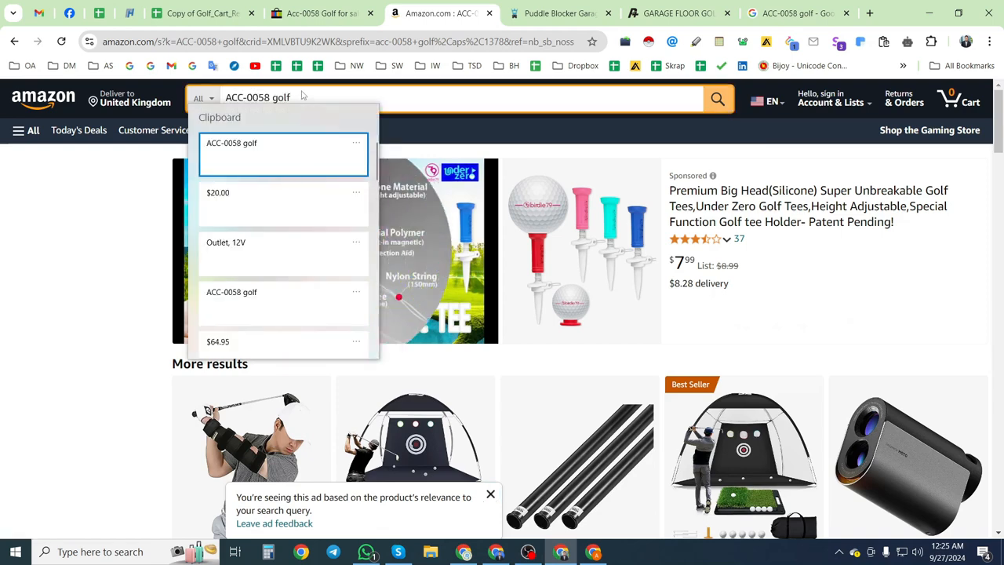
key("Escape")
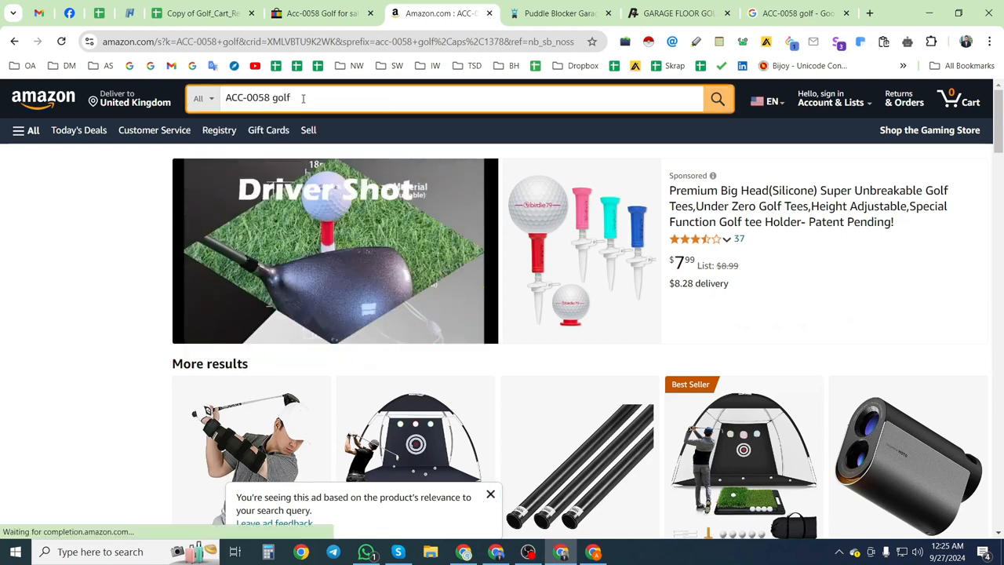
key("ctrl+a")
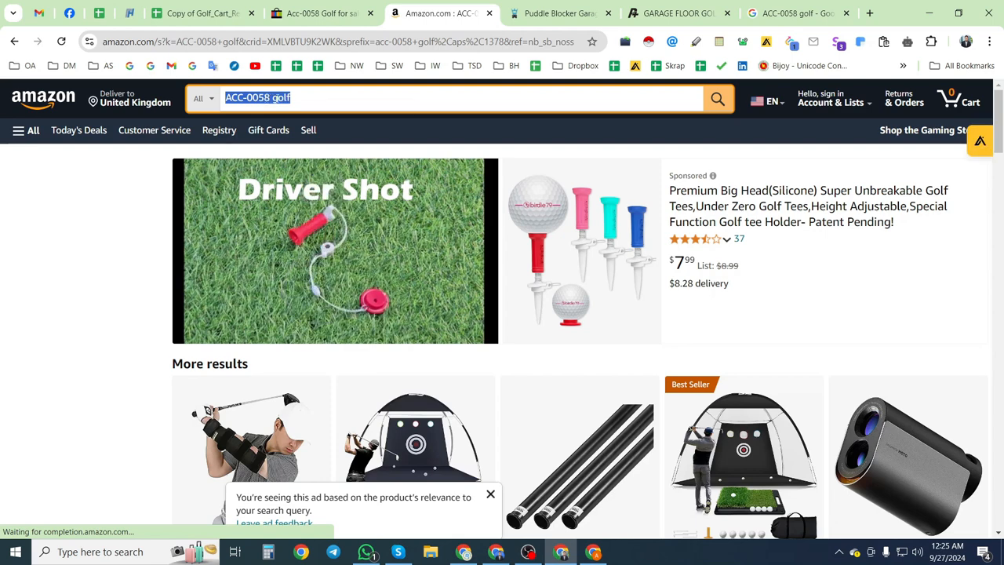
key("super+v")
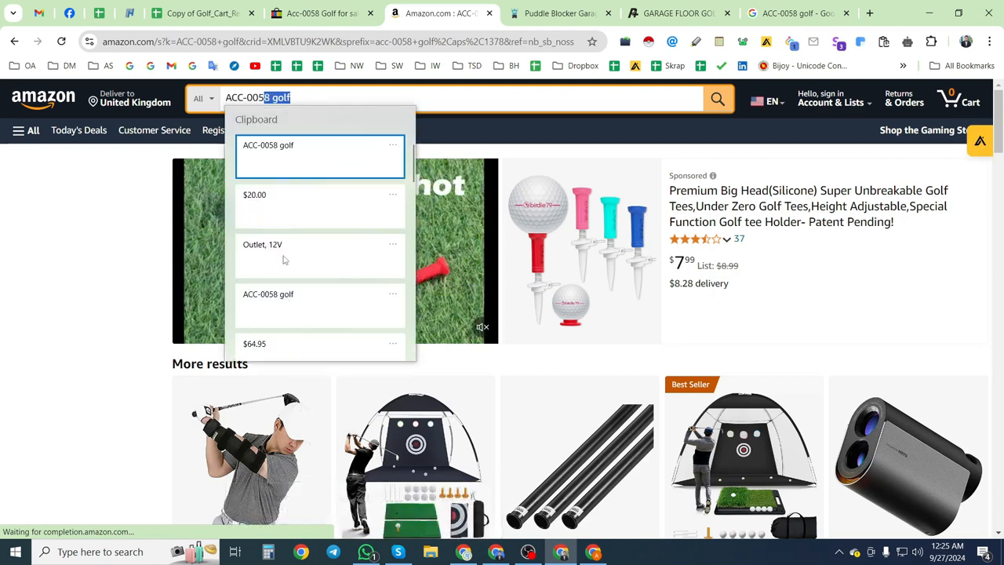
left_click(271, 253)
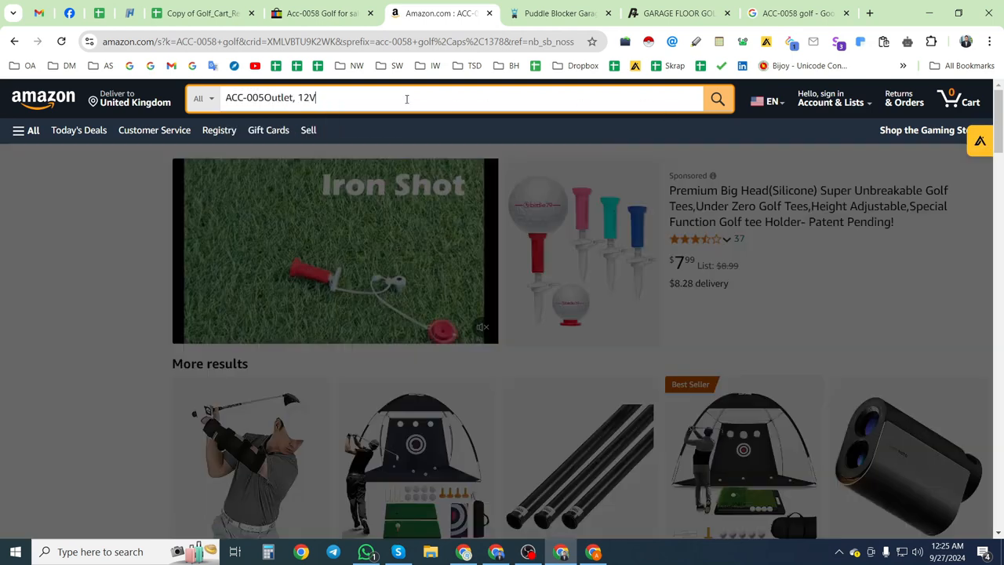
key("ctrl+a")
key("super+v")
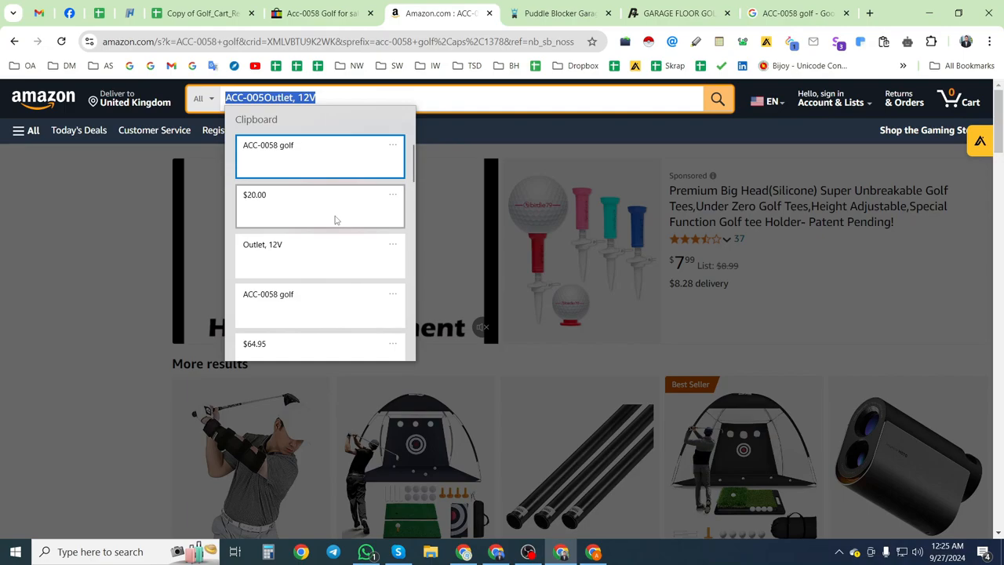
left_click(296, 256)
key("Return")
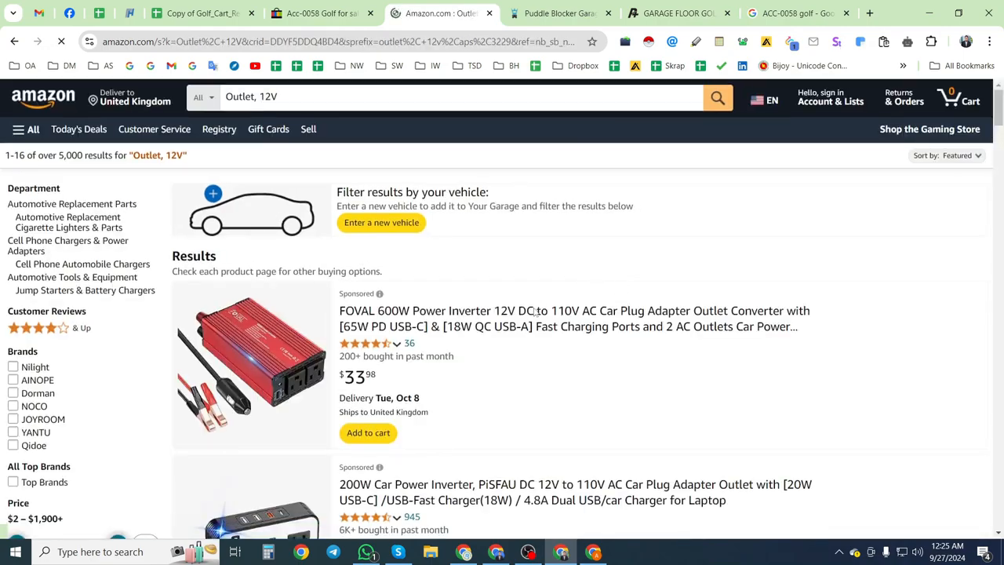
scroll(535, 312, "down", 7)
scroll(524, 316, "up", 7)
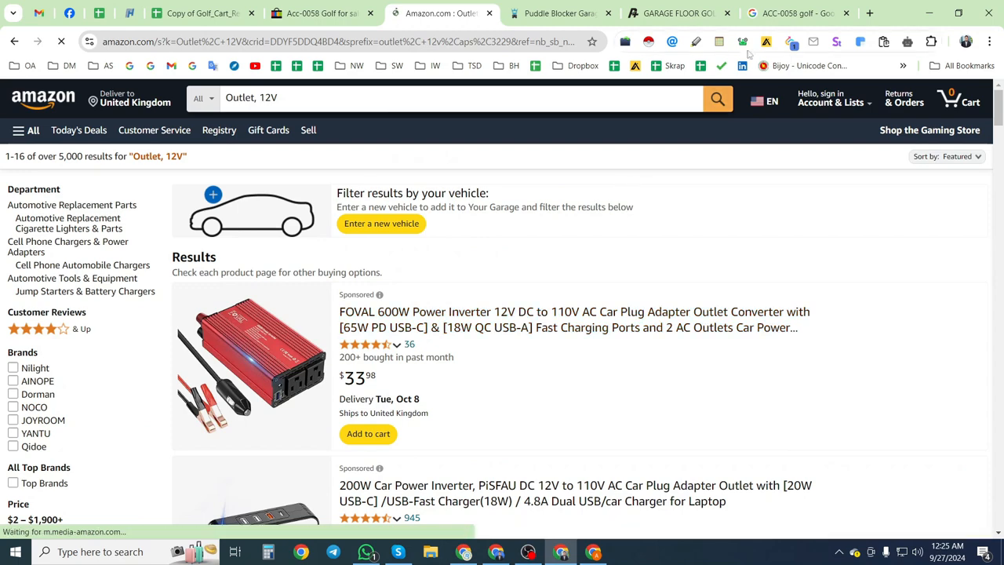
- Go back to the Google results and open the Amazon listing "Golf Cart Universal 12V/15A Power Socket"
left_click(777, 13)
scroll(131, 357, "up", 2)
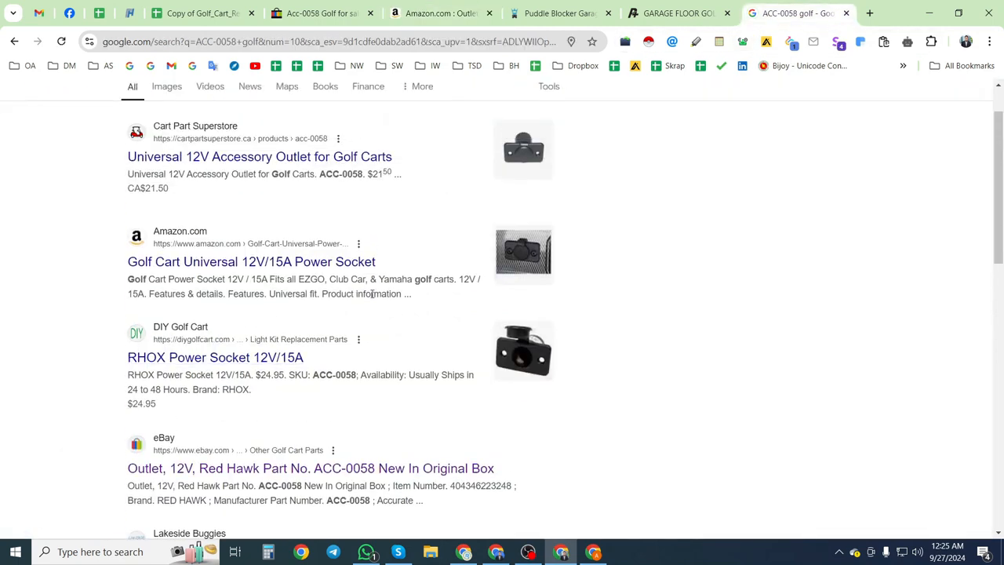
scroll(371, 293, "up", 1)
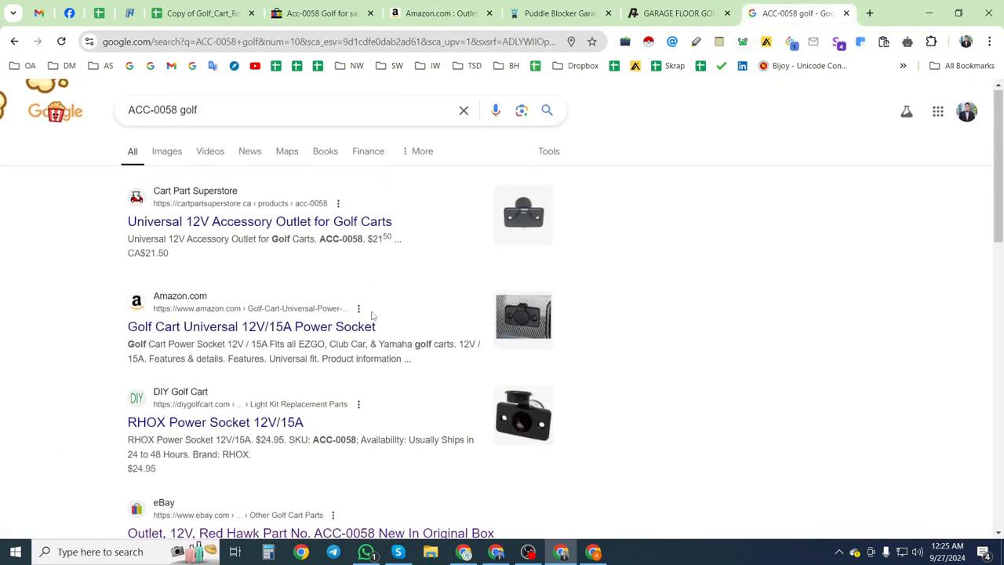
middle_click(182, 337)
mouse_move(805, 21)
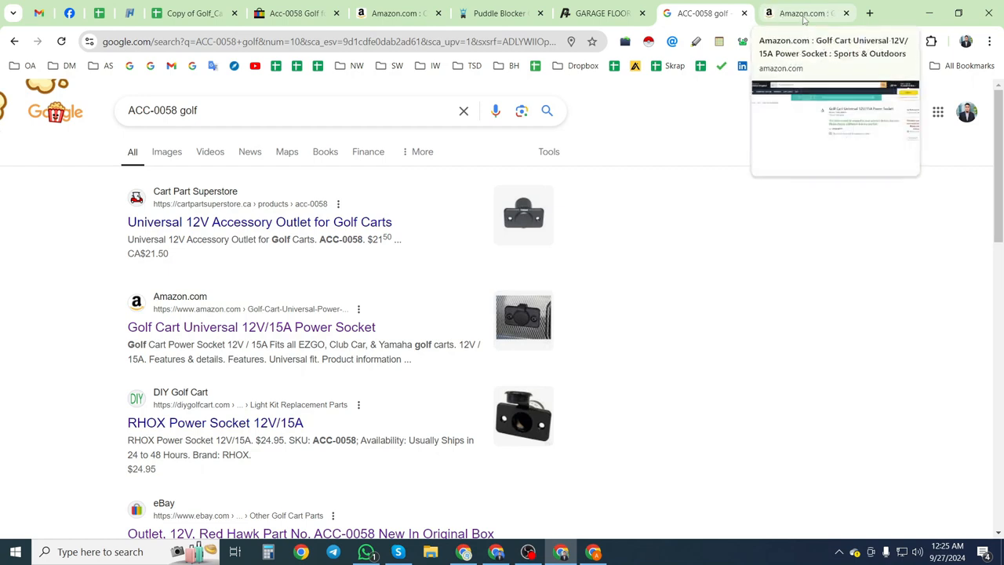
left_click(805, 13)
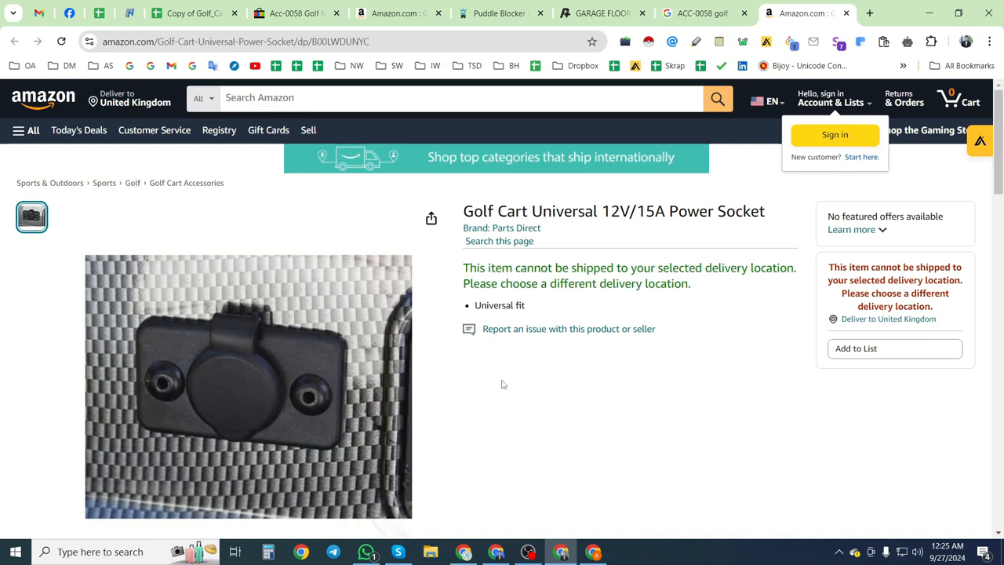
- Check the Amazon power socket page for a price and delivery option, and close the page
scroll(519, 383, "down", 2)
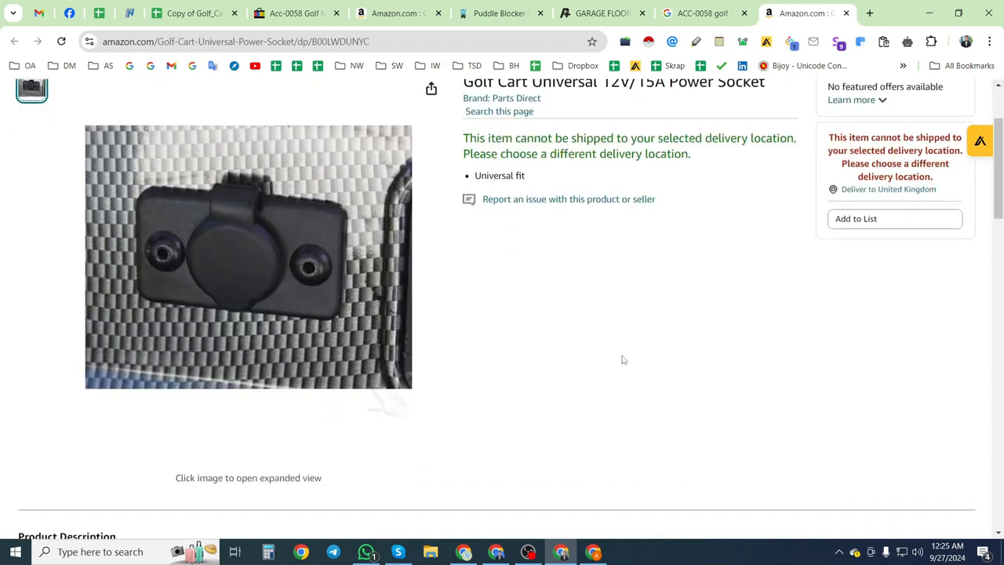
scroll(624, 357, "up", 2)
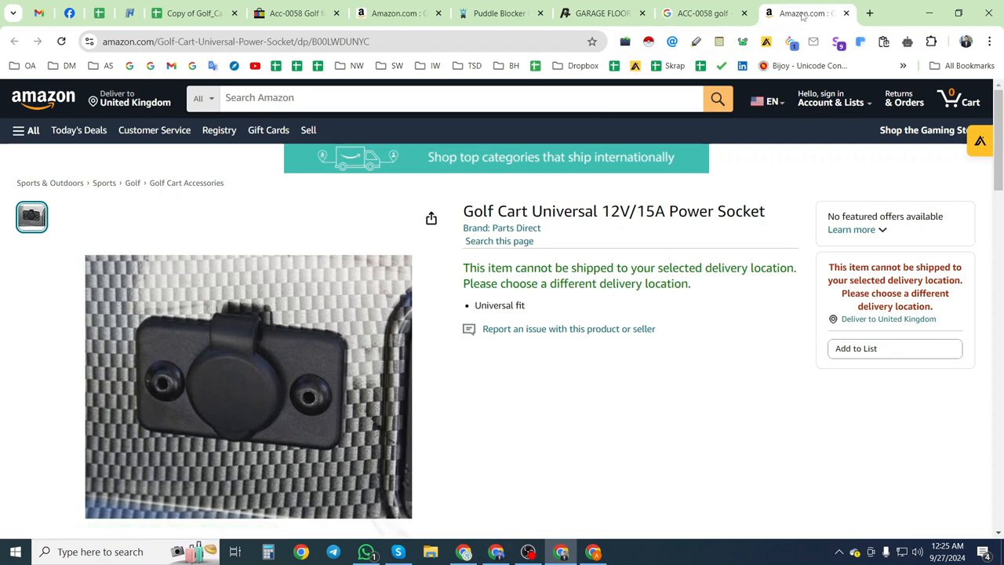
left_click(846, 14)
- Return to the spreadsheet and select the ACC-0058 row to review its entries
left_click(200, 13)
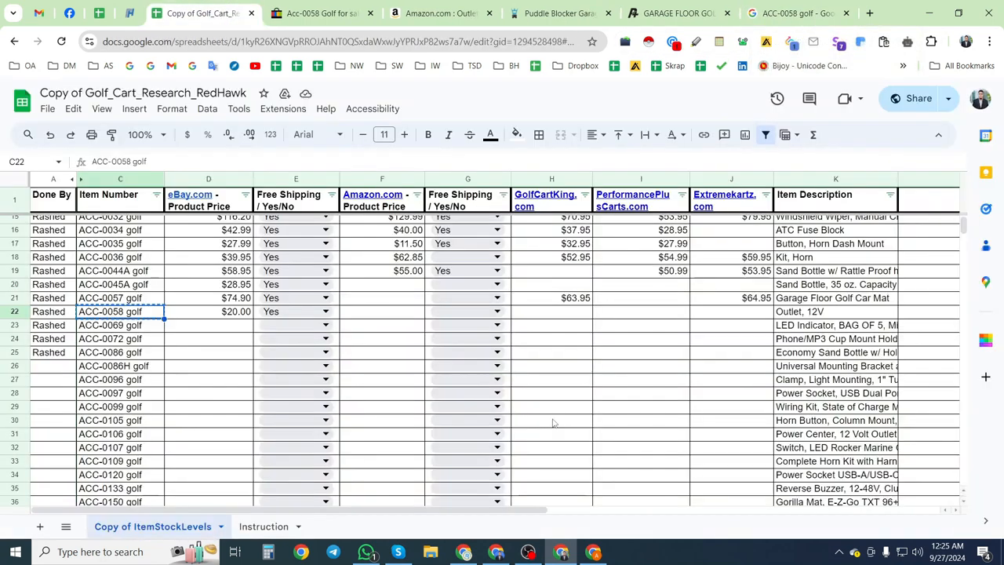
left_click(13, 312)
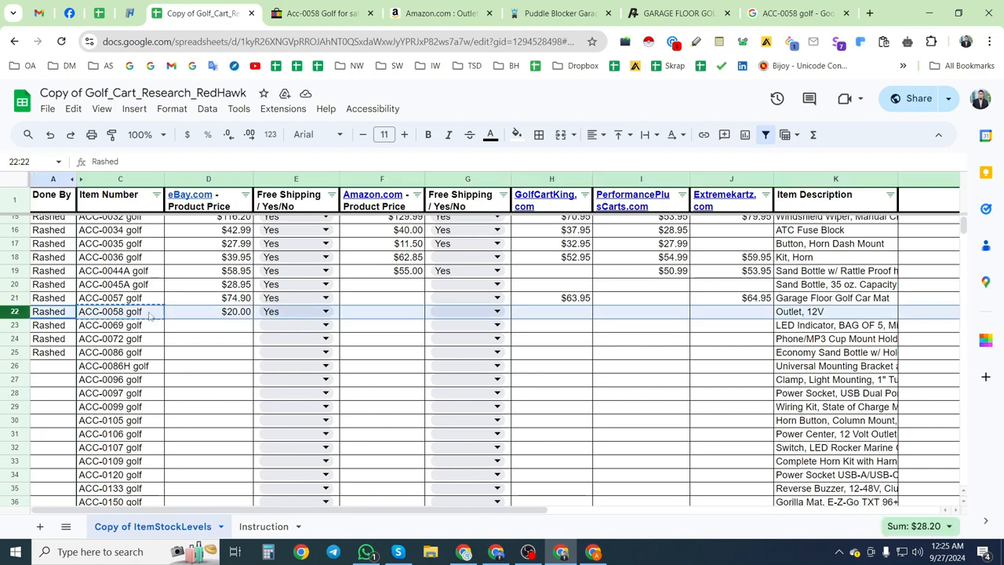
left_click(153, 315)
left_click(19, 317)
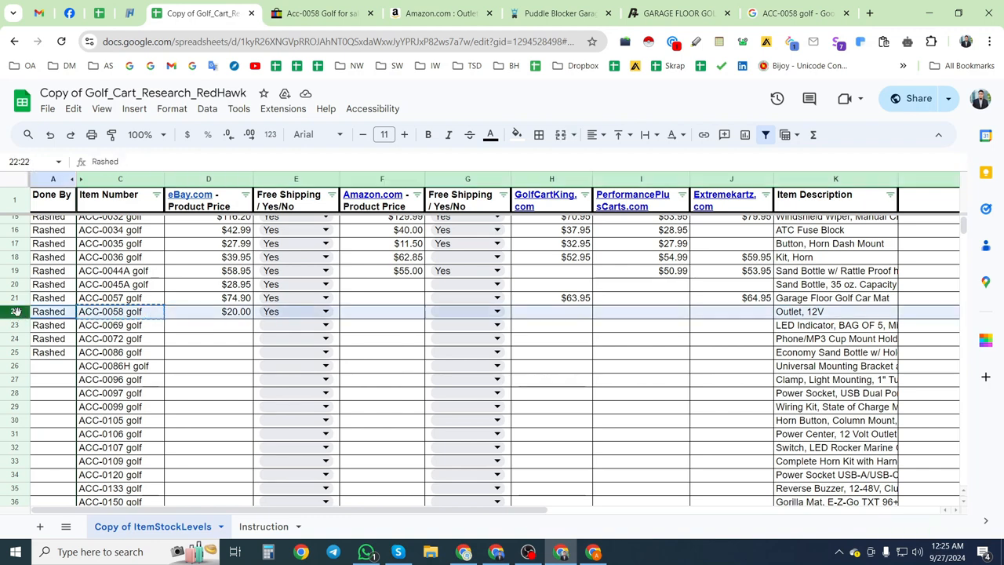
- Search GolfCartKing for "ACC-0058 golf" and open the "12 Volt/ 15 amp Power Outlet" product page
left_click(553, 13)
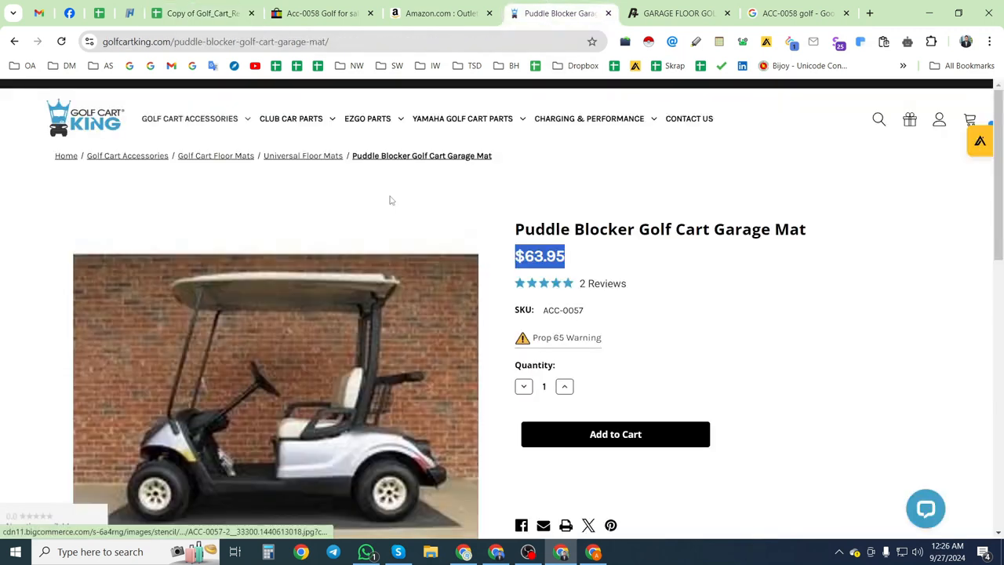
left_click(880, 121)
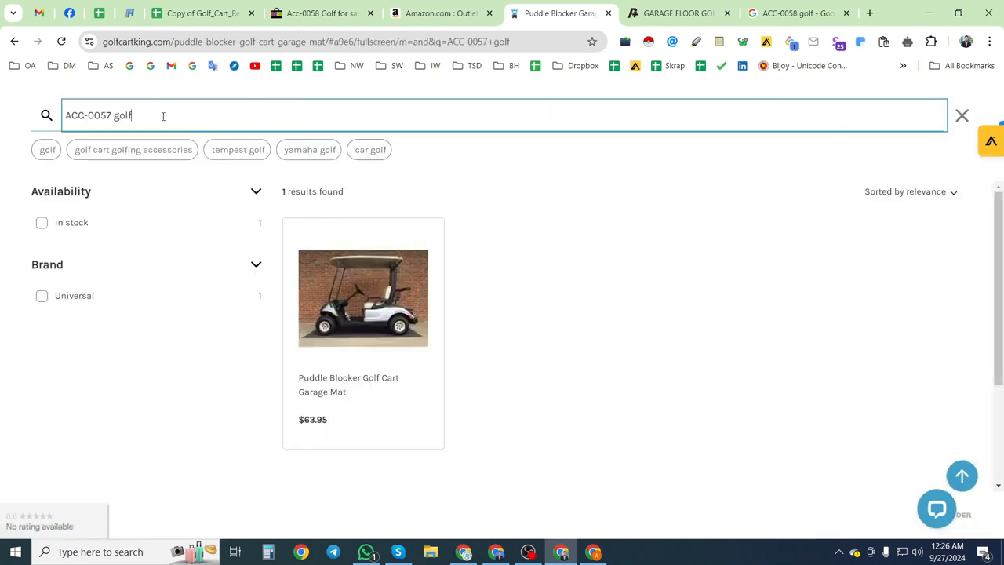
left_click_drag(162, 114, 64, 115)
type("ACC-0058 golf")
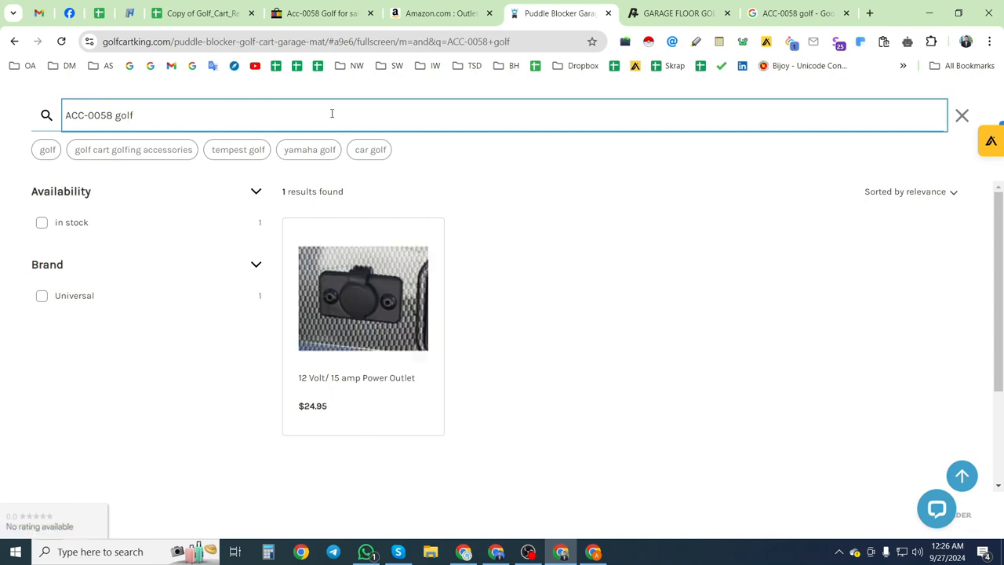
left_click(369, 339)
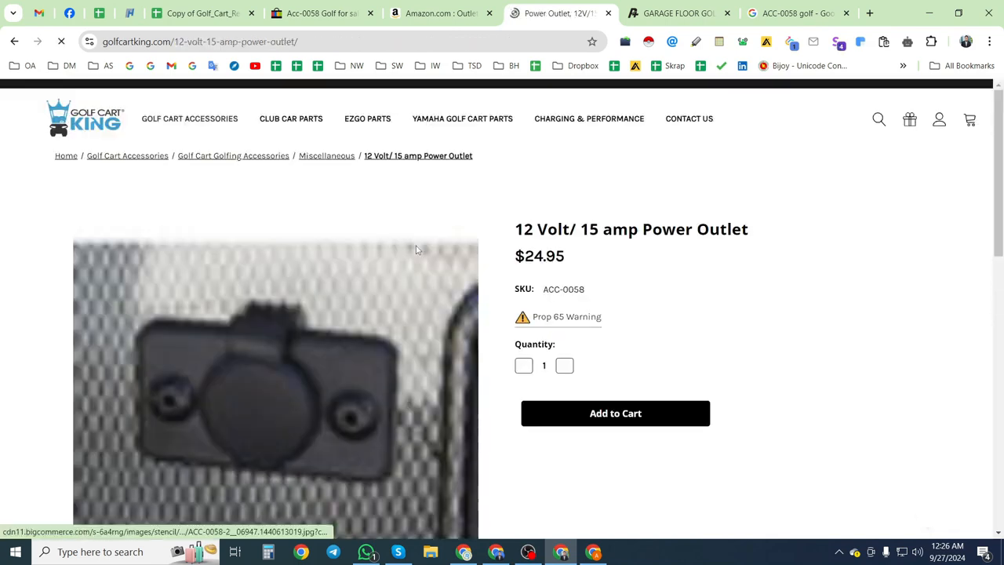
- Copy the power outlet's price, $24.95, into the GolfCartKing.com column of the ACC-0058 row in the spreadsheet
left_click_drag(567, 262, 519, 259)
key("ctrl+c")
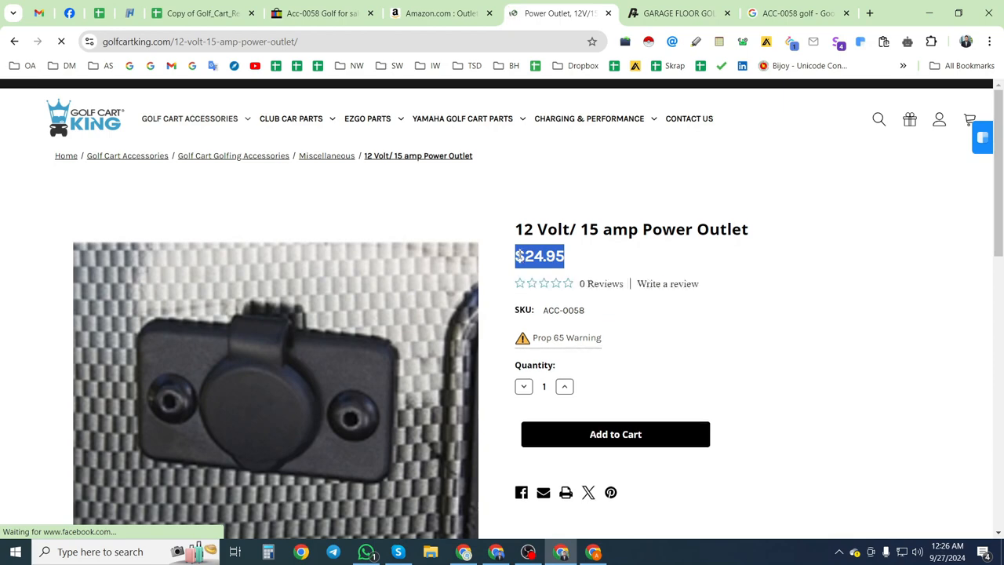
left_click(204, 14)
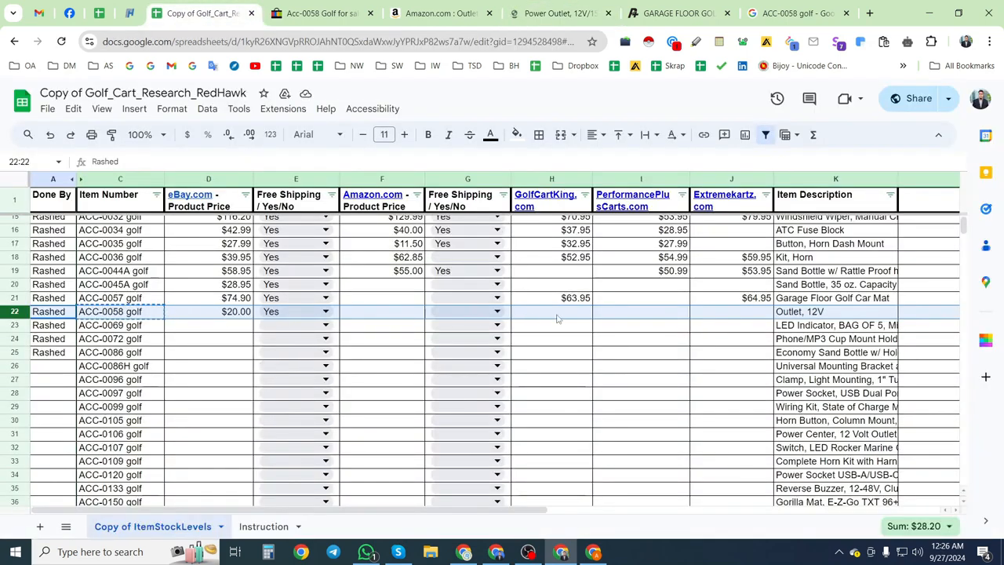
left_click(558, 314)
key("ctrl+v")
key("Tab")
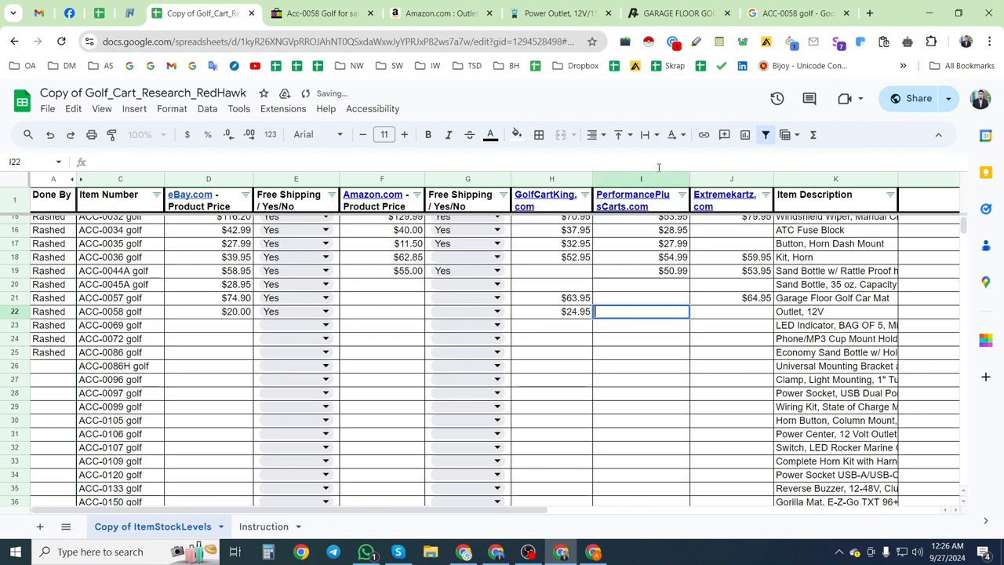
- Search PerformancePlusCarts for "ACC-0058 golf" and open the "Golf Cart Accessory Outlet, 12 Volt" product page
left_click(673, 14)
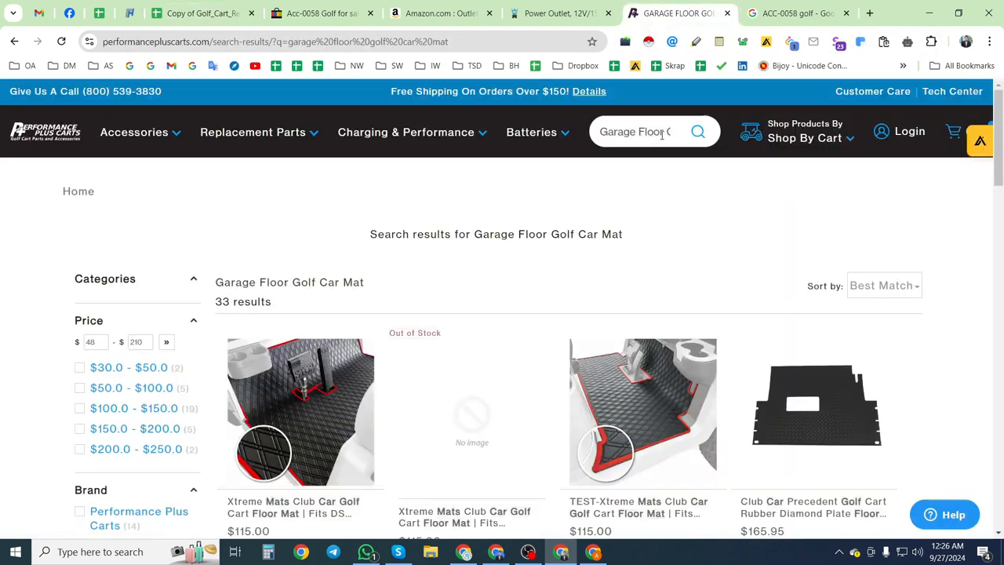
double_click(663, 135)
key("ctrl+a")
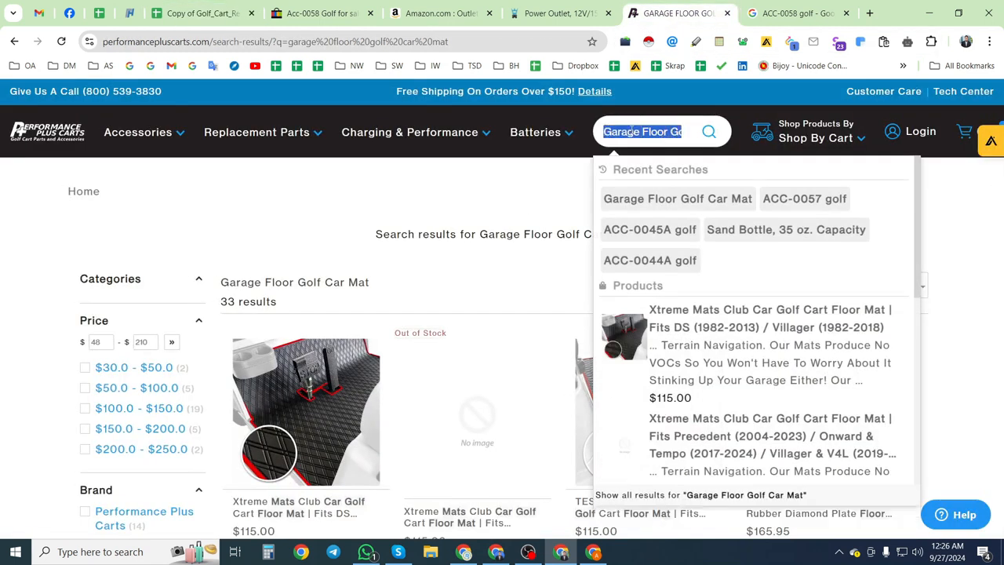
key("super+v")
key("Escape")
type("ACC-0058 golf")
key("Return")
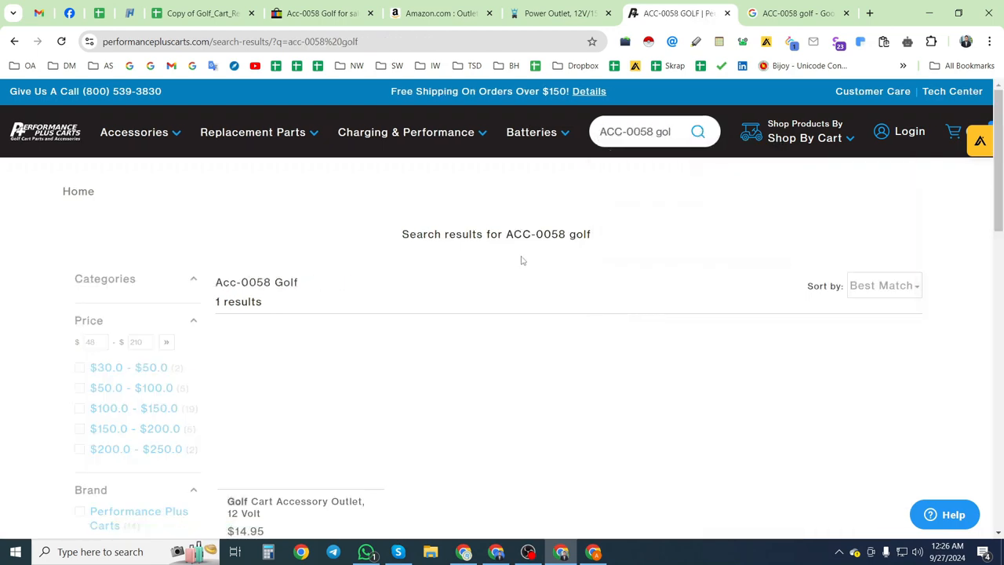
scroll(513, 426, "down", 1)
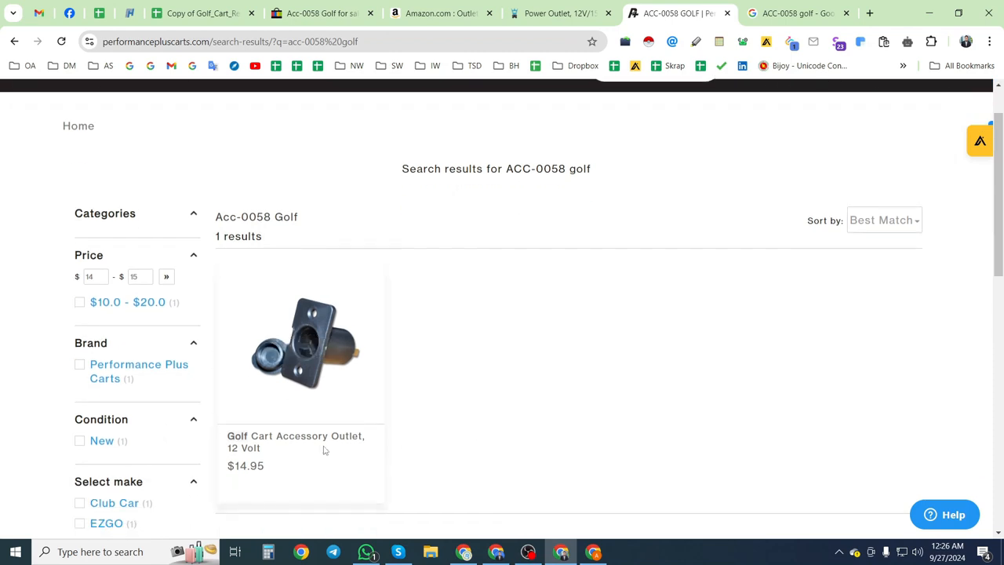
left_click(319, 364)
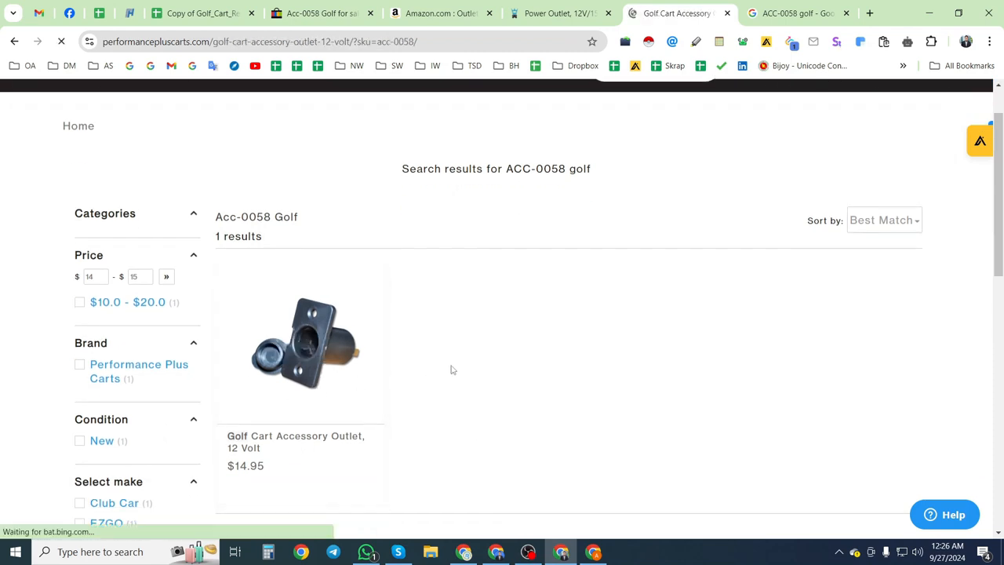
- Copy the accessory outlet's price, $14.95, into the PerformancePlusCarts.com column of the ACC-0058 row
left_click_drag(550, 297, 517, 292)
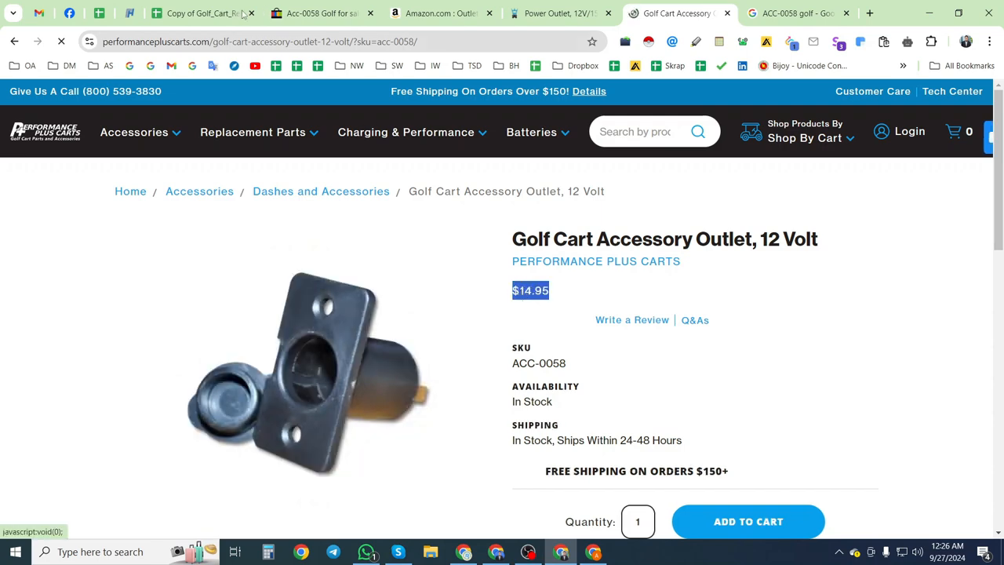
left_click(196, 13)
double_click(654, 311)
type("$14.95")
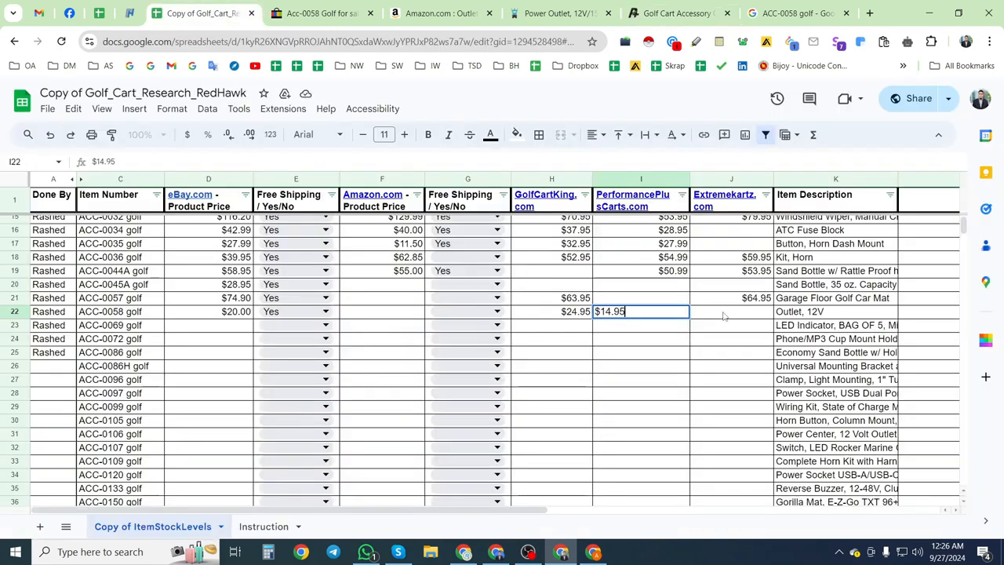
key("Tab")
- Switch to the Extremekartz browser window, search for "ACC-0058 golf" and scan the results for a matching 12V outlet
left_click(594, 551)
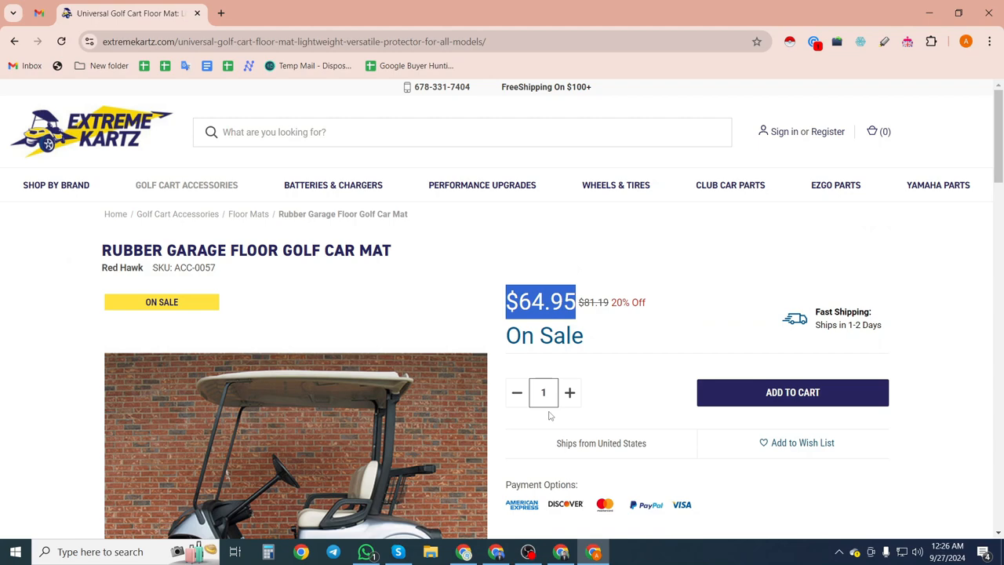
left_click(341, 141)
key("super+v")
left_click(269, 292)
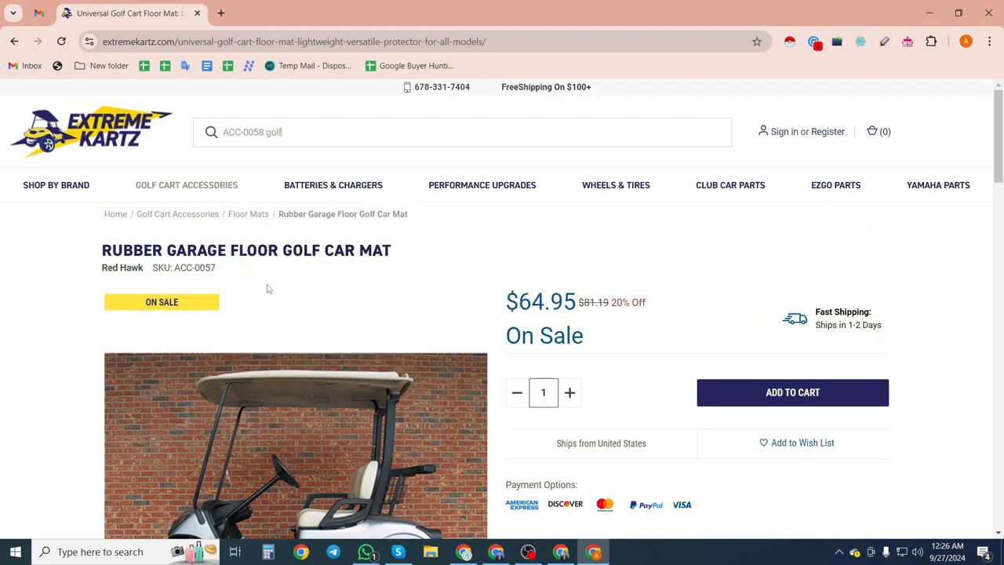
key("Return")
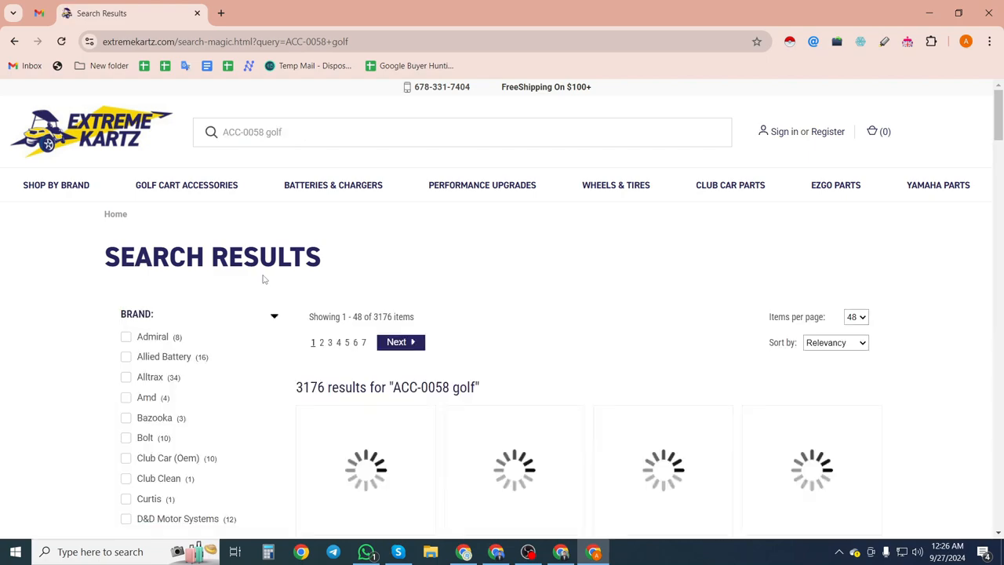
scroll(265, 279, "down", 2)
scroll(265, 279, "down", 6)
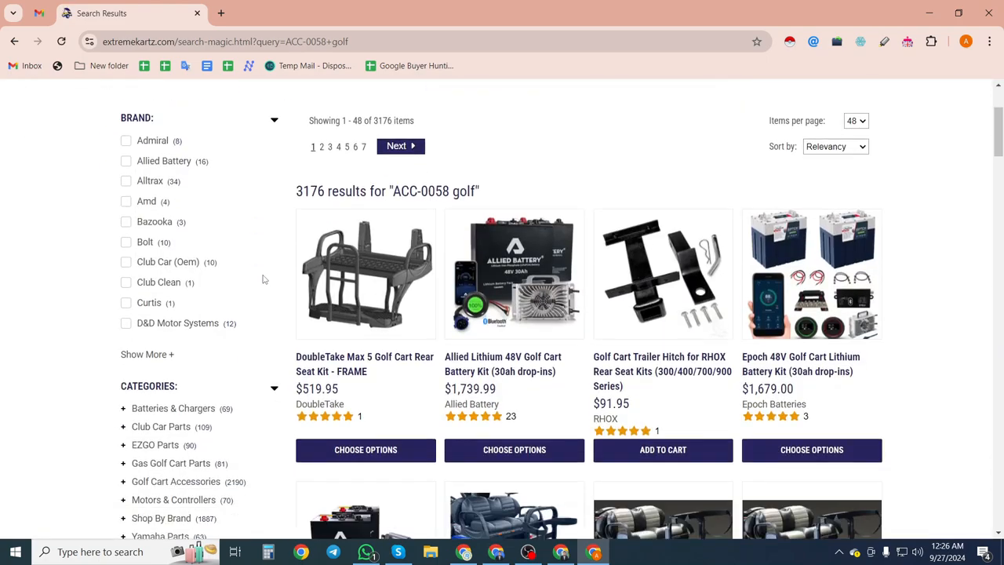
scroll(264, 279, "up", 6)
scroll(264, 279, "up", 2)
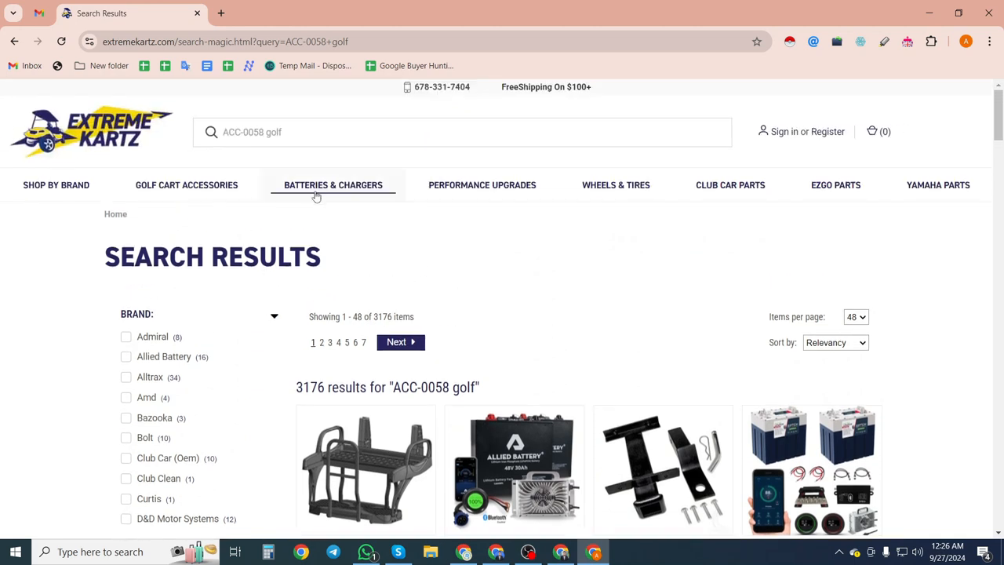
- Search Extremekartz for the description "Outlet, 12V" from the clipboard history and scan the results for a match
left_click_drag(298, 130, 224, 133)
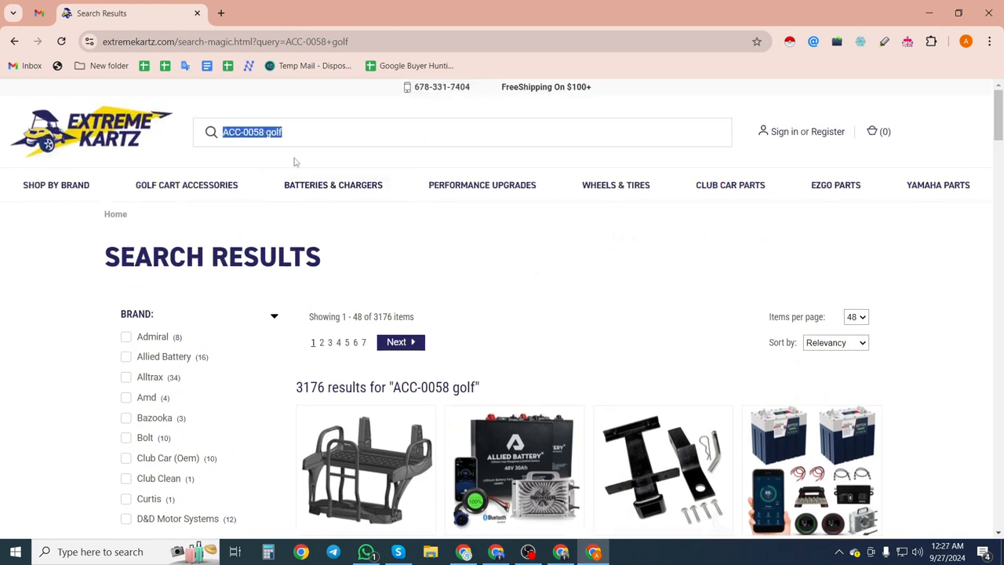
key("super+v")
scroll(282, 330, "down", 2)
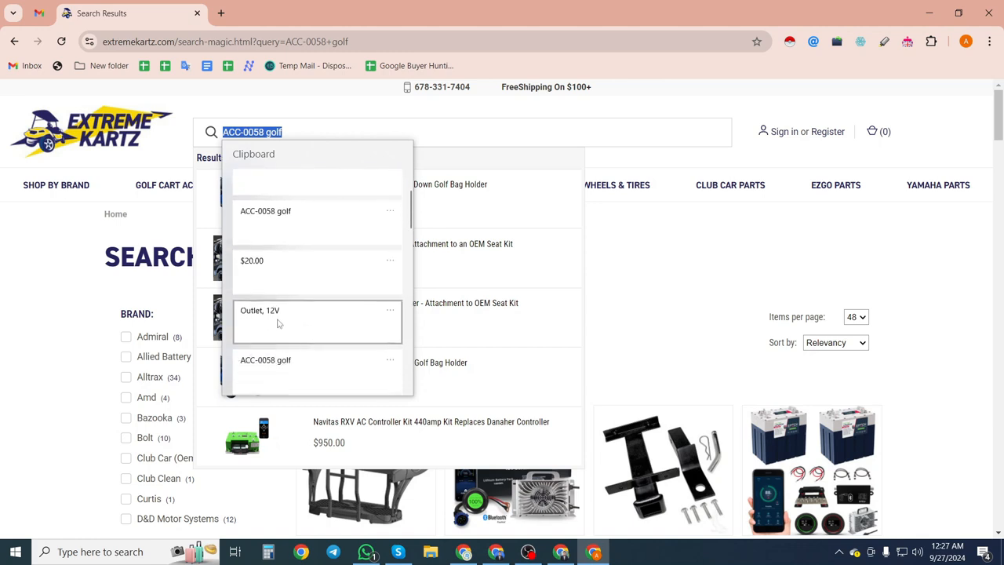
left_click(278, 322)
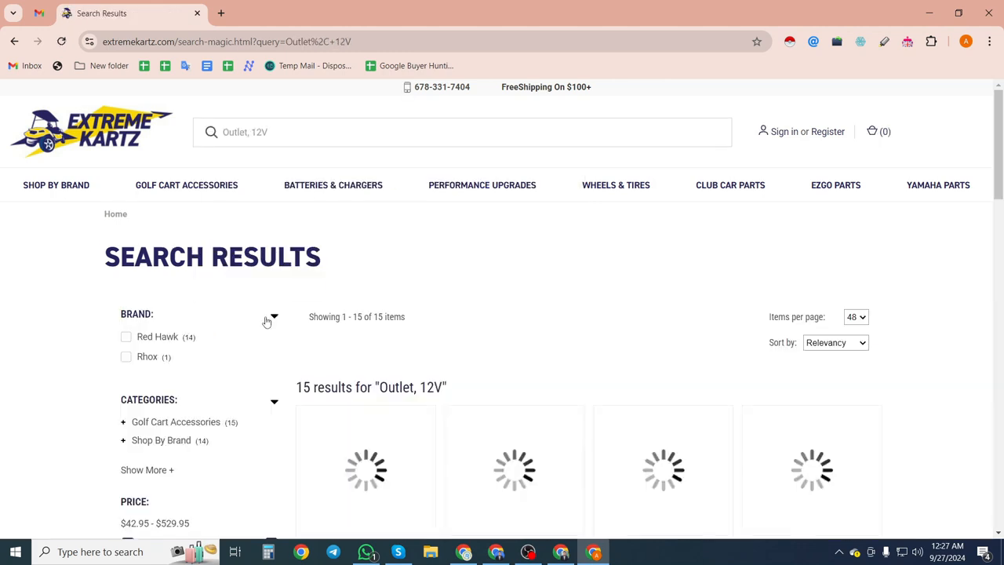
scroll(497, 369, "down", 3)
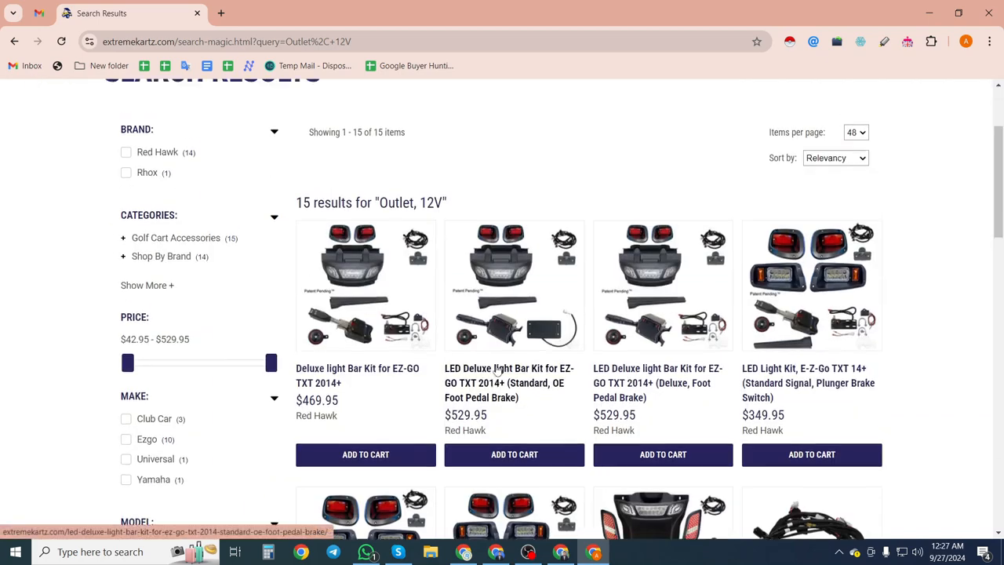
scroll(497, 371, "up", 3)
- Return to the spreadsheet, copy the item number "ACC-0069 golf" from row 23 and select that row's item description
left_click(562, 551)
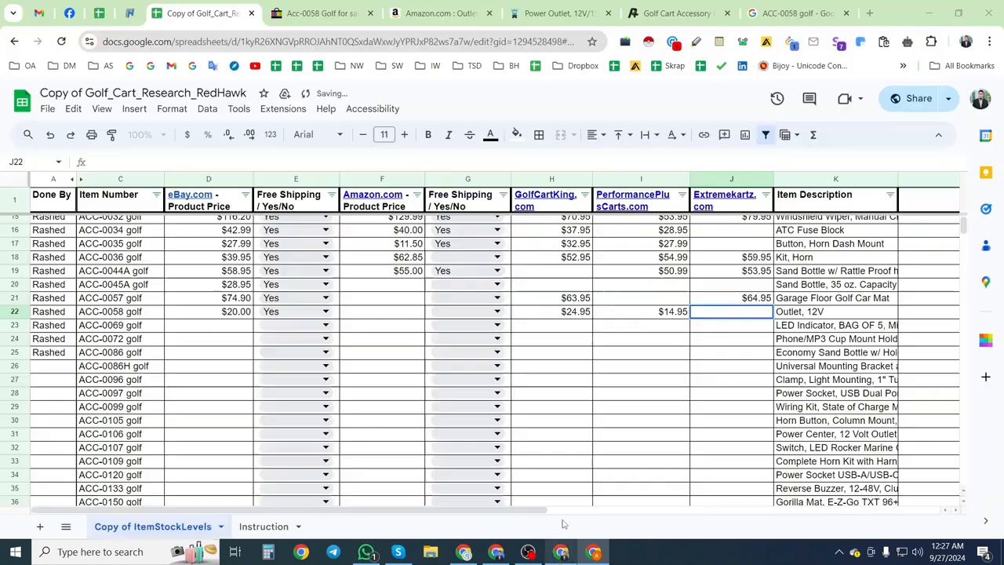
left_click(802, 314)
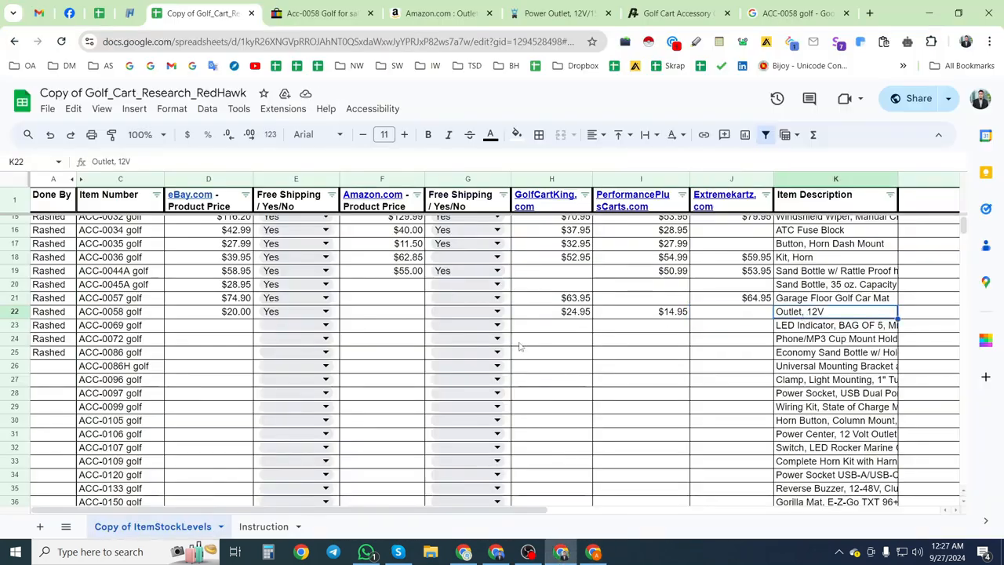
left_click(15, 324)
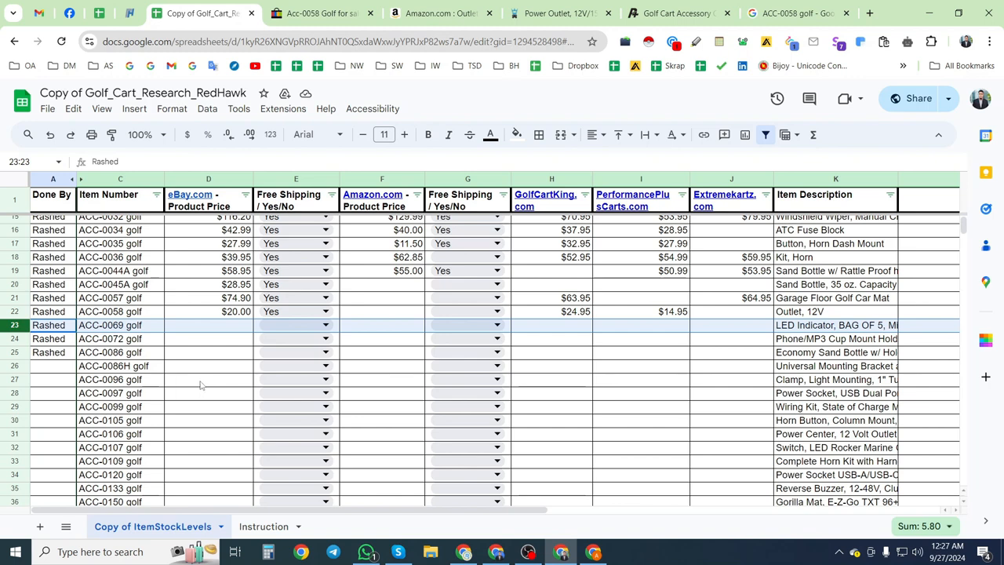
left_click(137, 329)
key("ctrl+c")
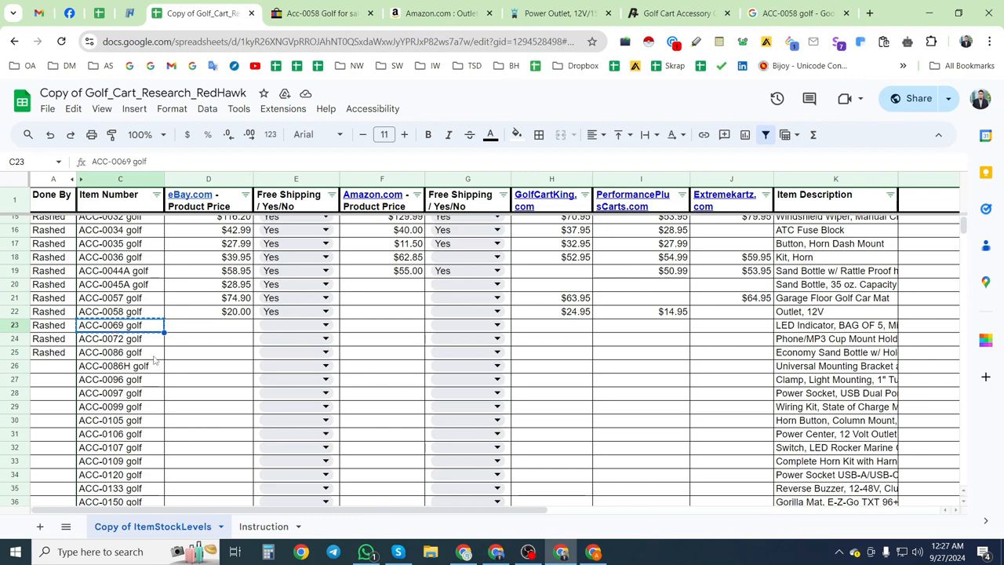
left_click(15, 326)
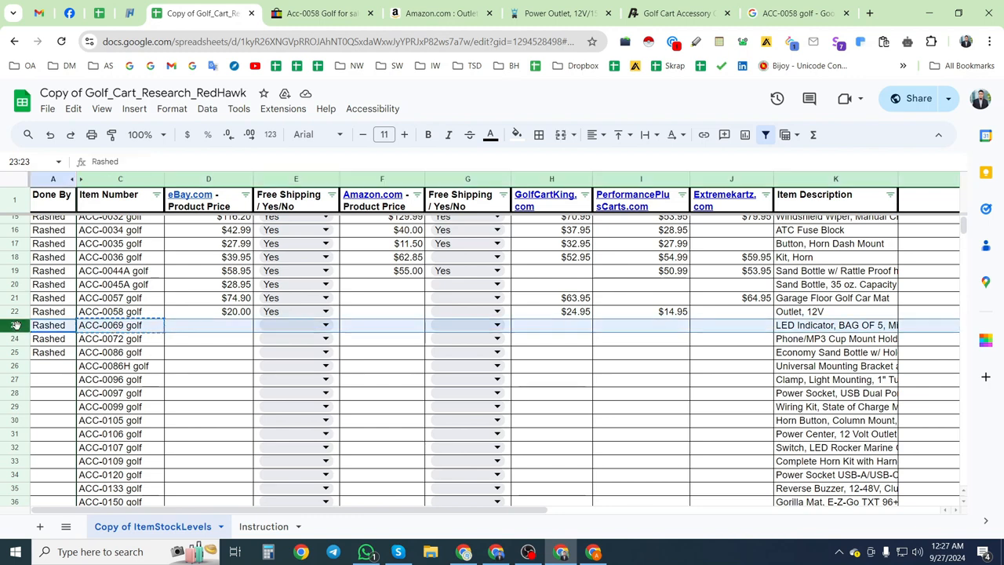
left_click(814, 331)
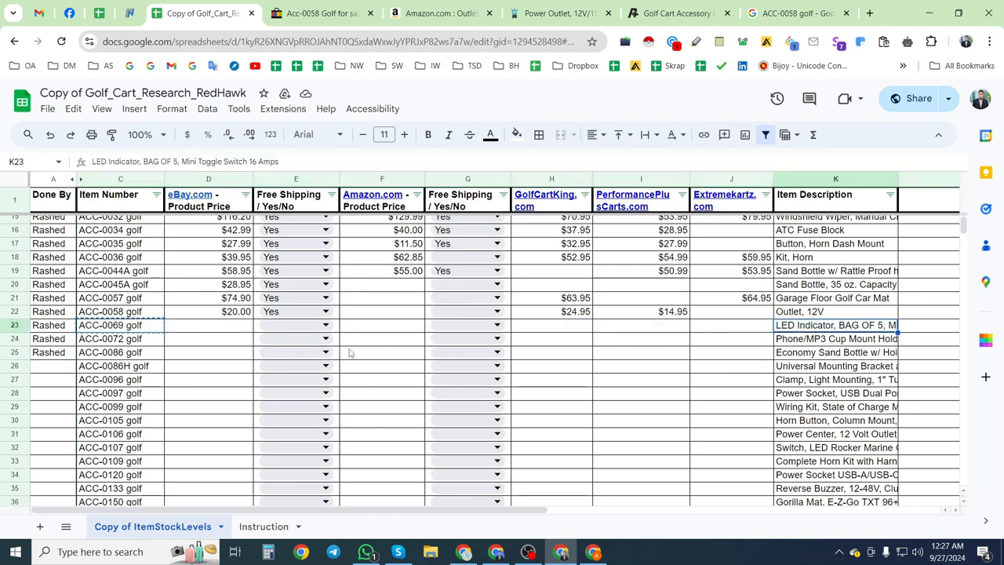